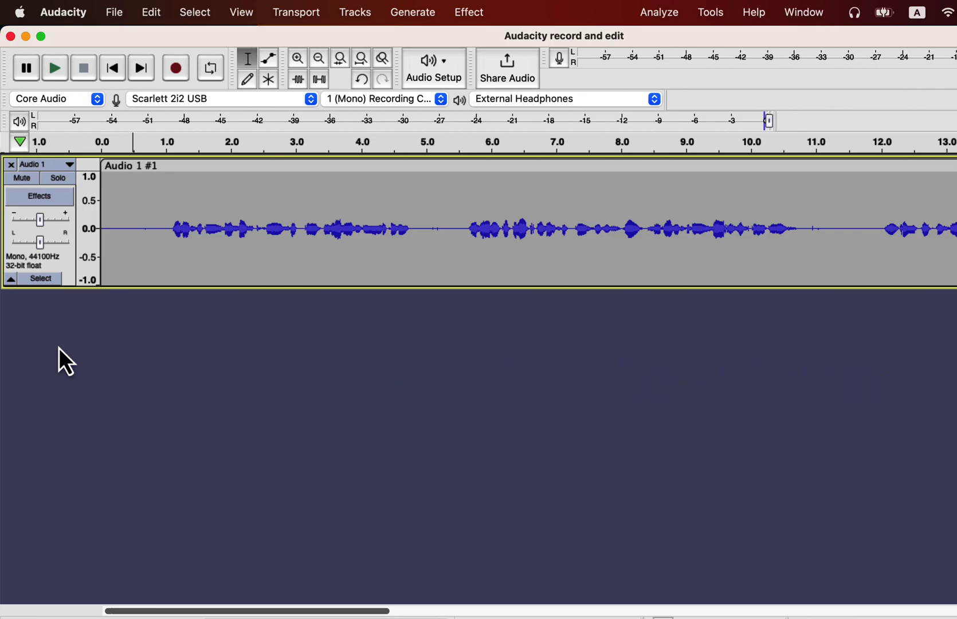
# - Open Audio 1's realtime effects, browse the MuseFX list, and follow Get more effects to the Audacity Plugins site
pyautogui.click(39, 197)
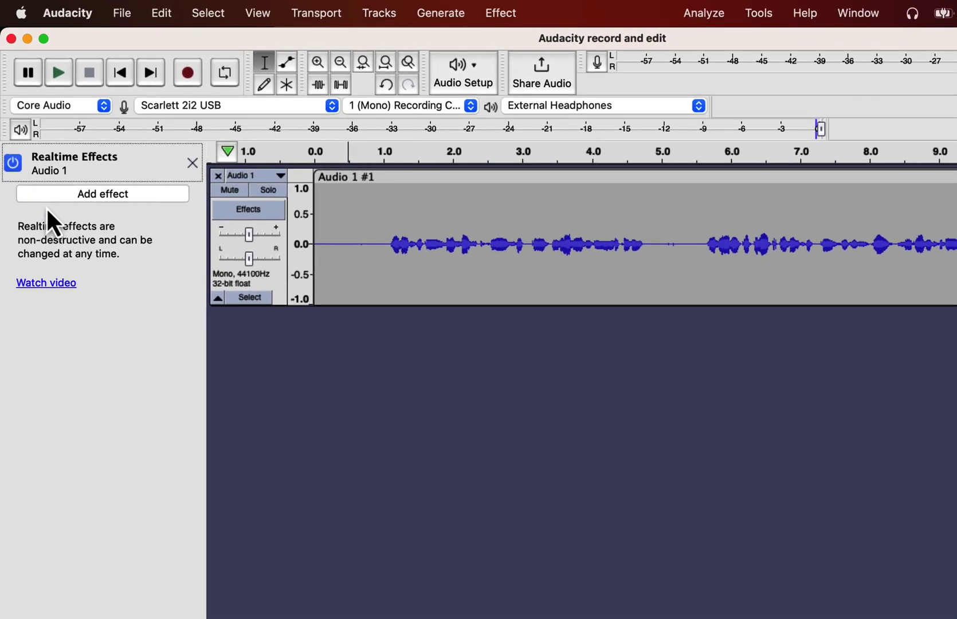
pyautogui.click(107, 193)
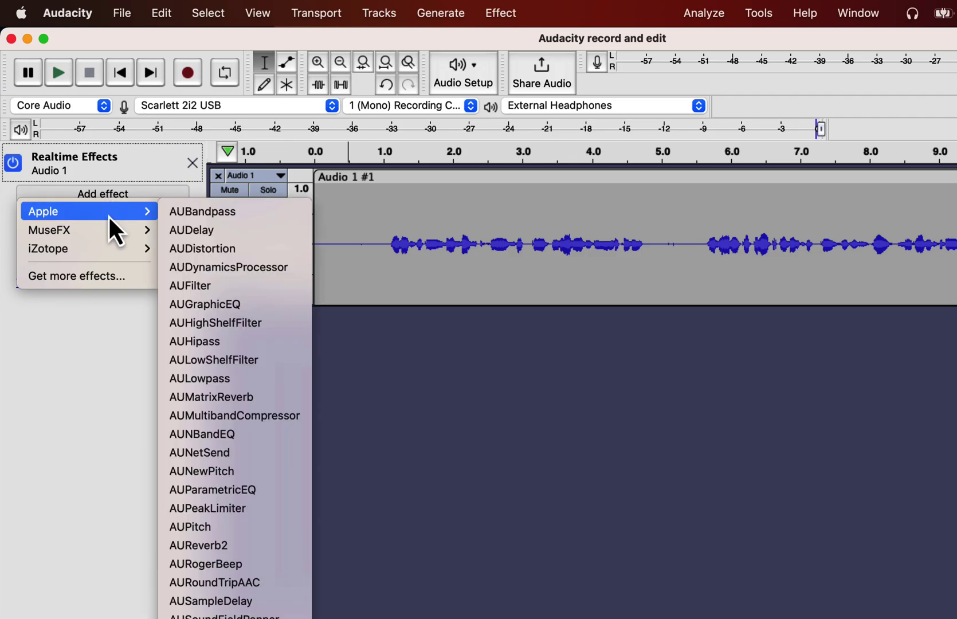
pyautogui.moveTo(109, 231)
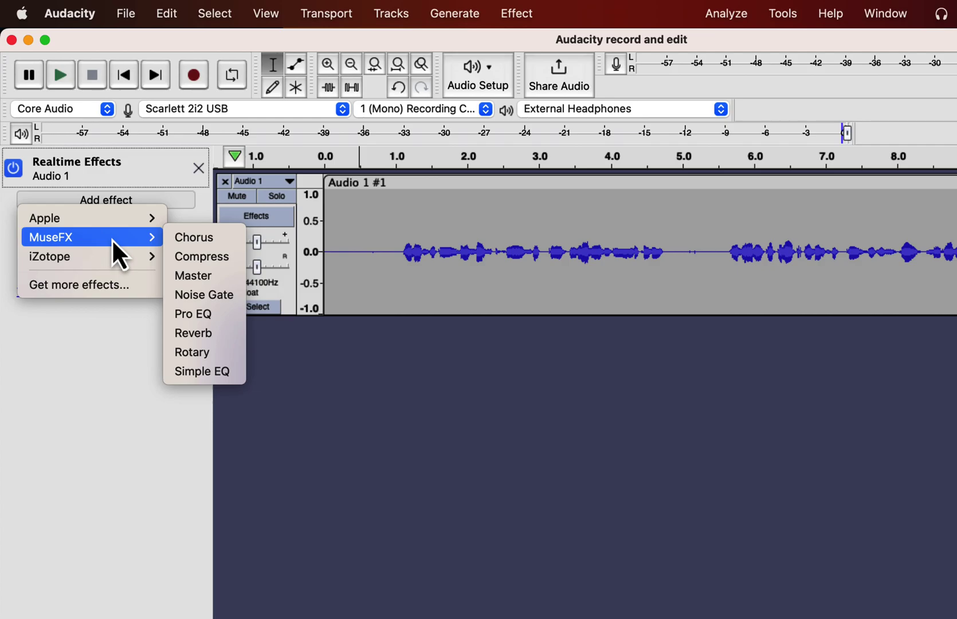
pyautogui.click(100, 285)
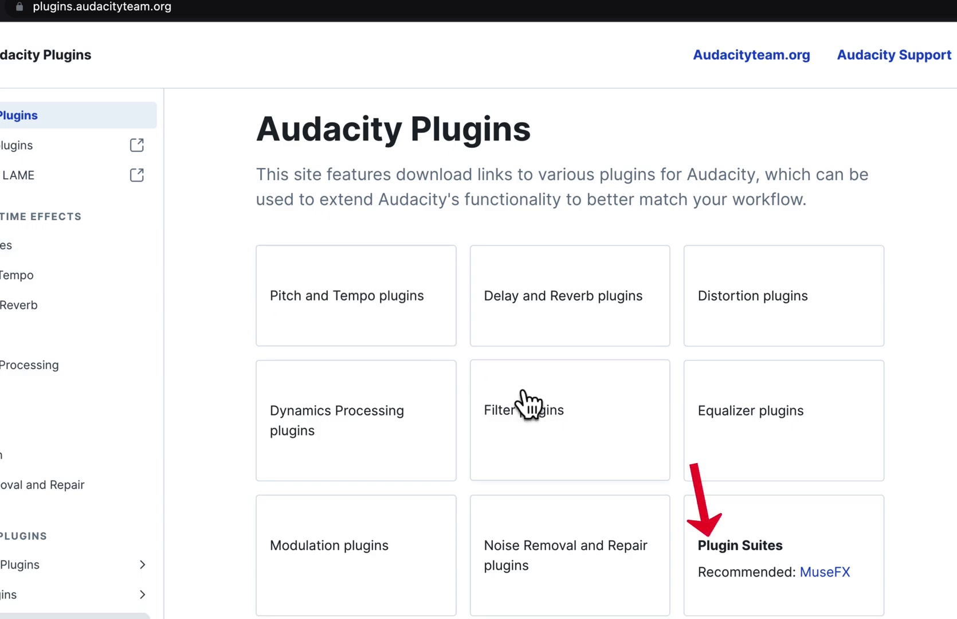
# - Open the MuseFX Plugin Suites section, highlight its effect list, and scroll down to the Muse Hub card
pyautogui.click(826, 571)
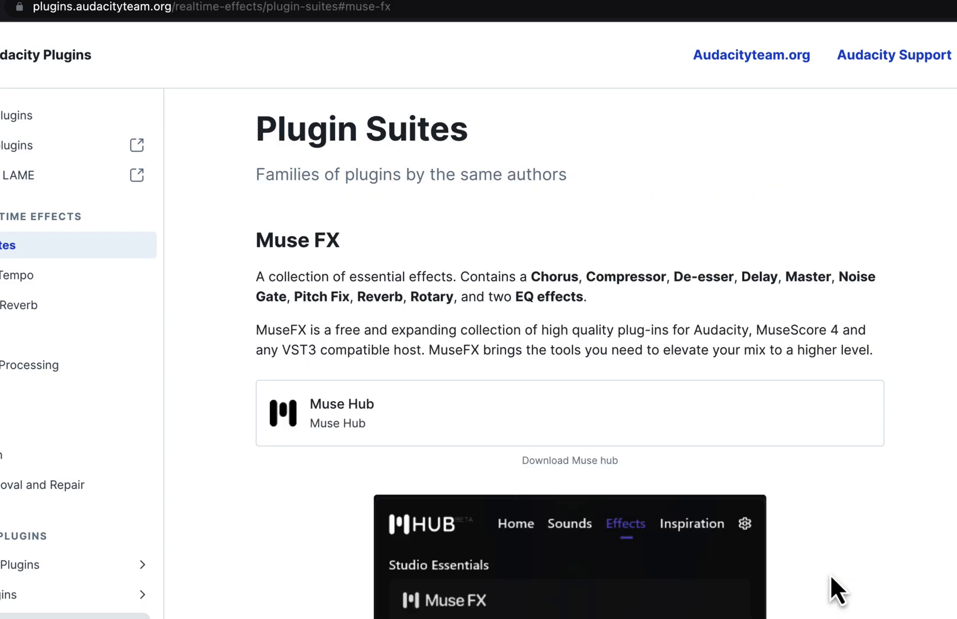
pyautogui.moveTo(531, 277); pyautogui.dragTo(627, 321)
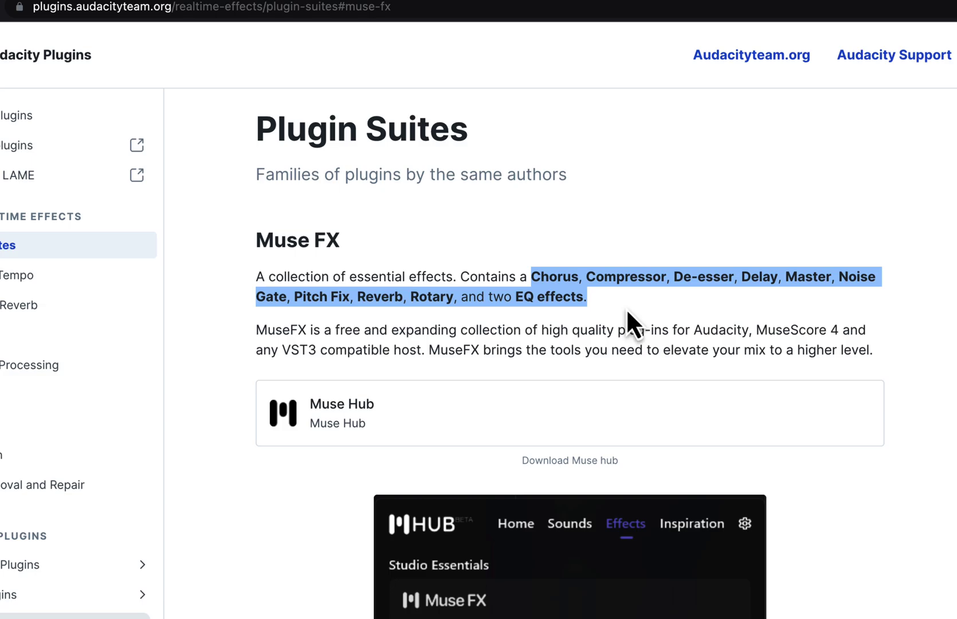
pyautogui.scroll(-5, 628, 311)
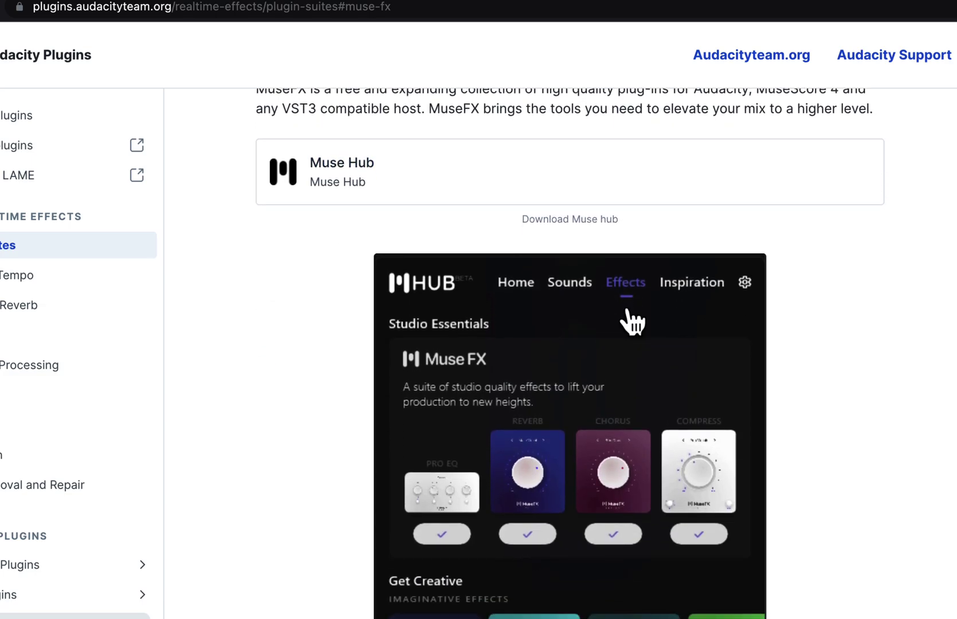
# - Open the Muse Hub website, then launch the Muse Hub app by searching 'mus' in Spotlight
pyautogui.click(343, 166)
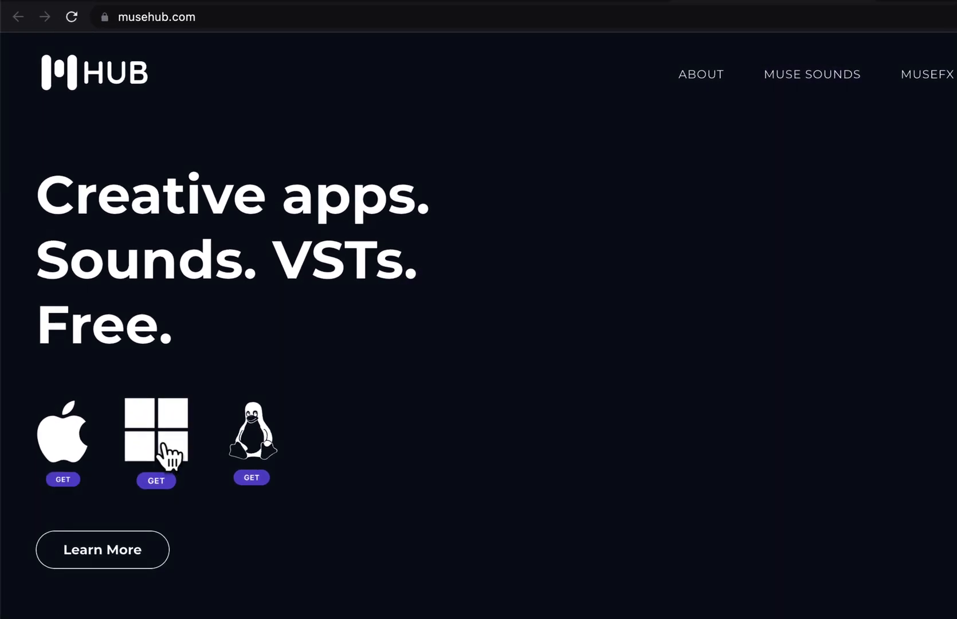
pyautogui.press('super+space')
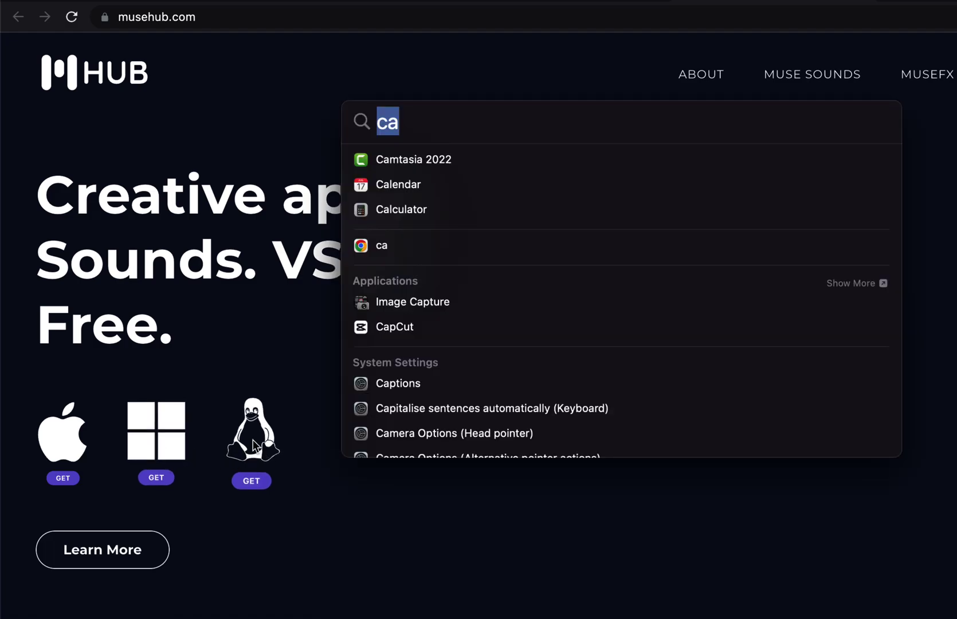
pyautogui.write('mus')
pyautogui.press('Return')
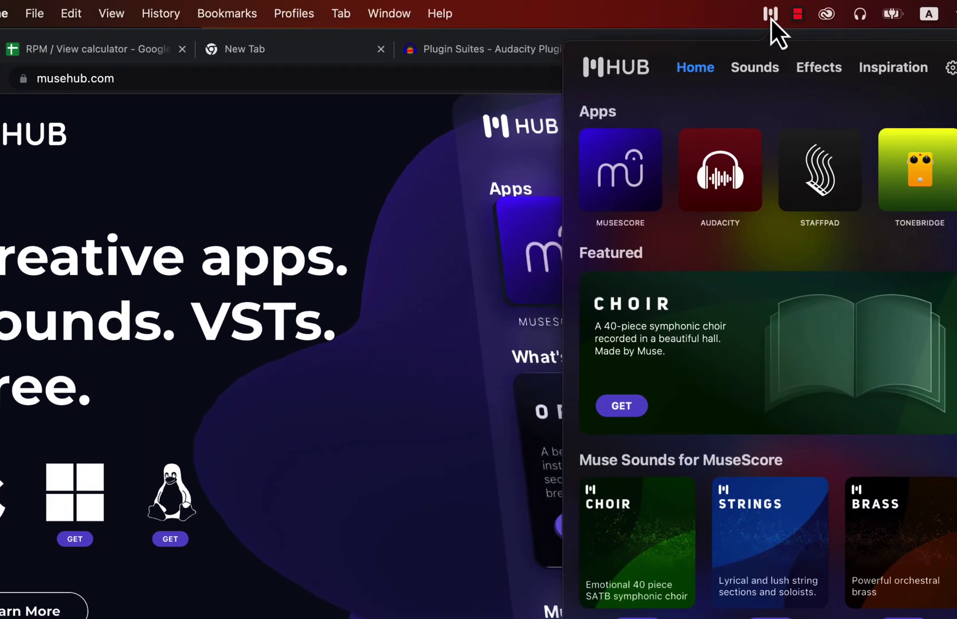
# - Install De-Ess from Muse Hub's Effects page, page through the Get Creative carousel, and return to Audacity
pyautogui.click(887, 65)
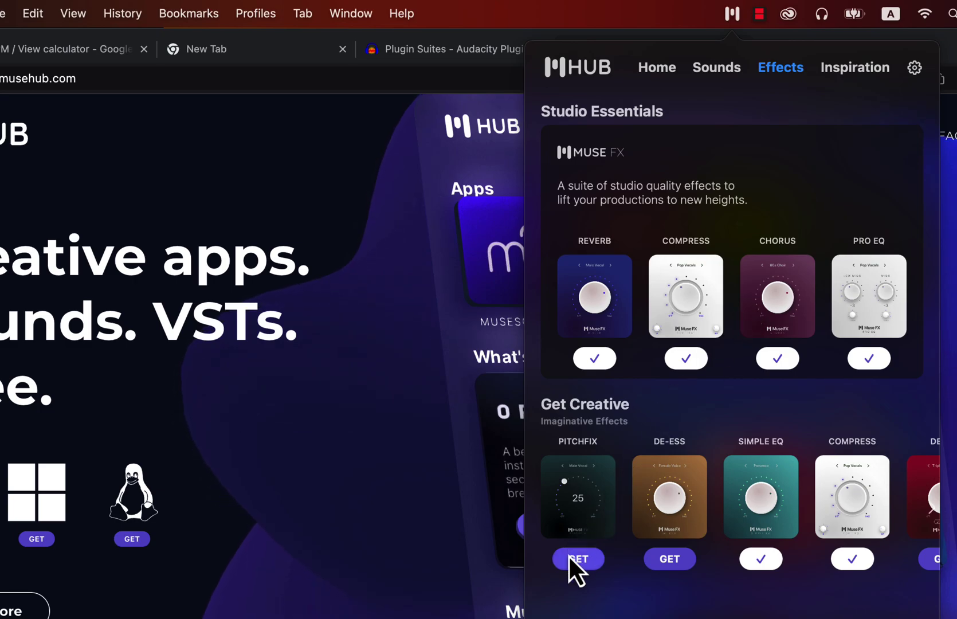
pyautogui.click(670, 561)
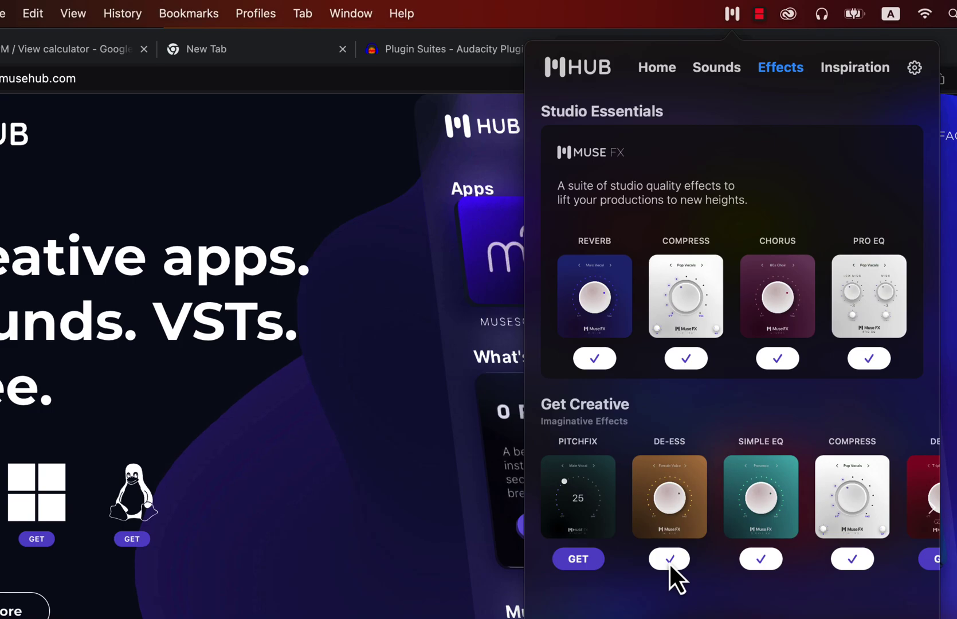
pyautogui.click(934, 502)
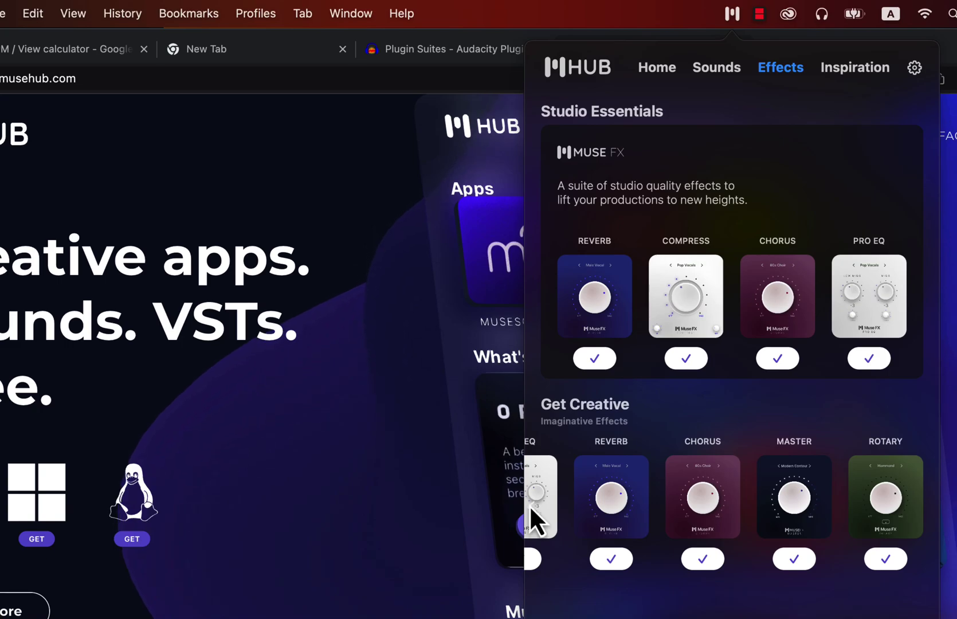
pyautogui.click(528, 503)
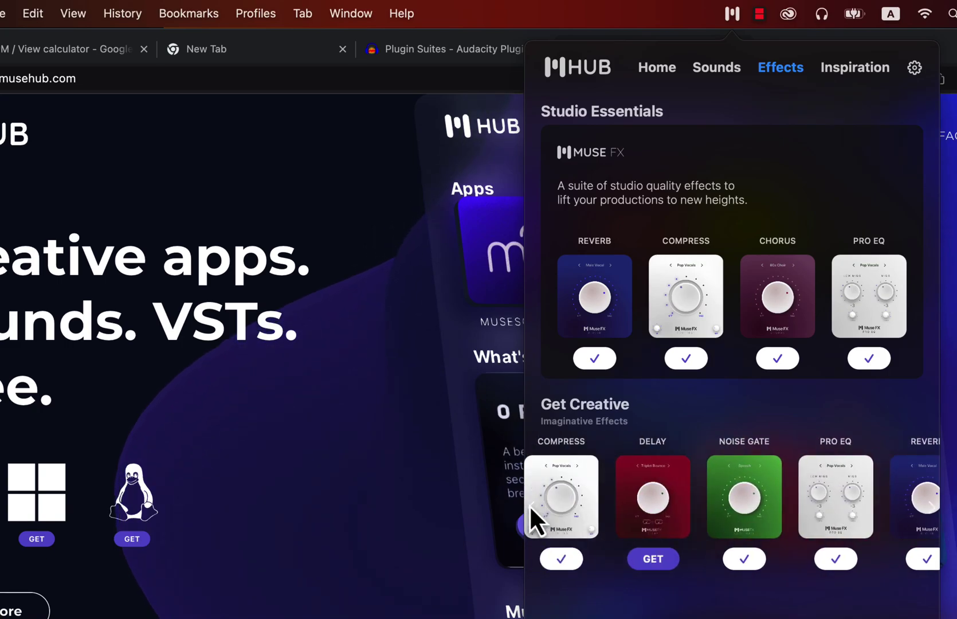
pyautogui.press('super+Tab')
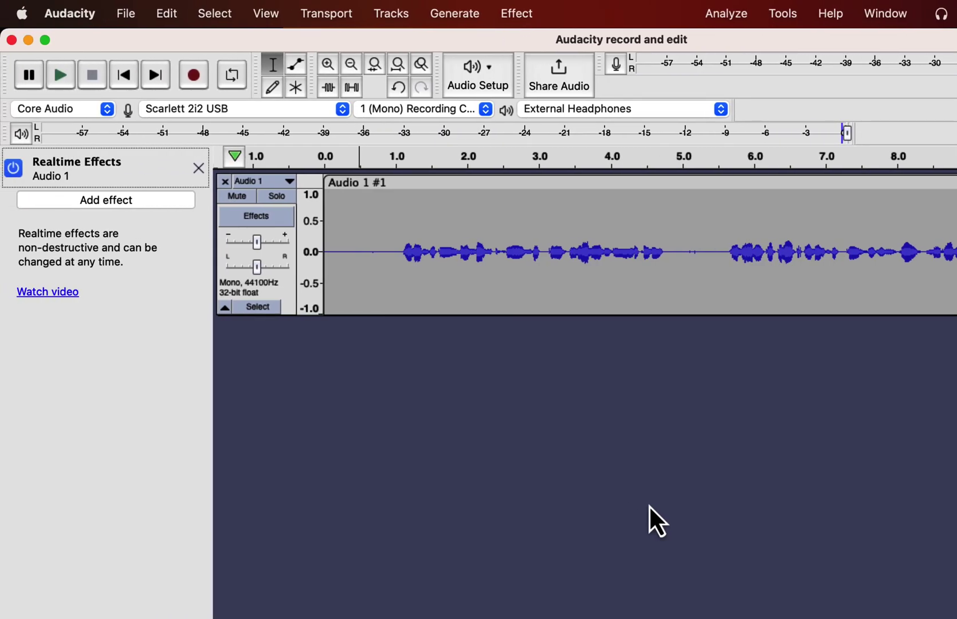
# - Duplicate the Audio 1 voice clip with Cmd+D and mute the duplicated bottom track
pyautogui.doubleClick(374, 238)
pyautogui.press('super+d')
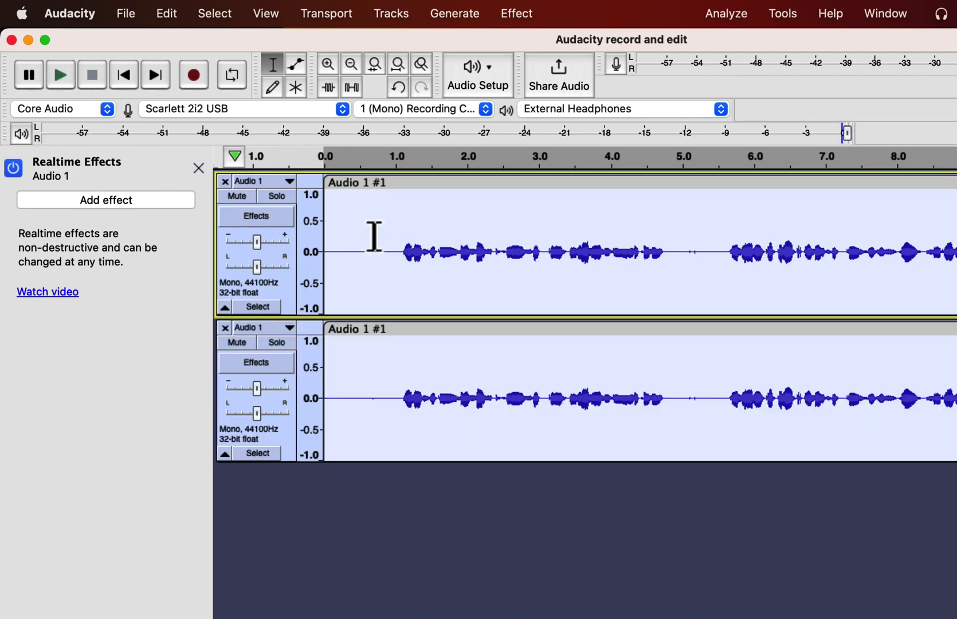
pyautogui.click(374, 238)
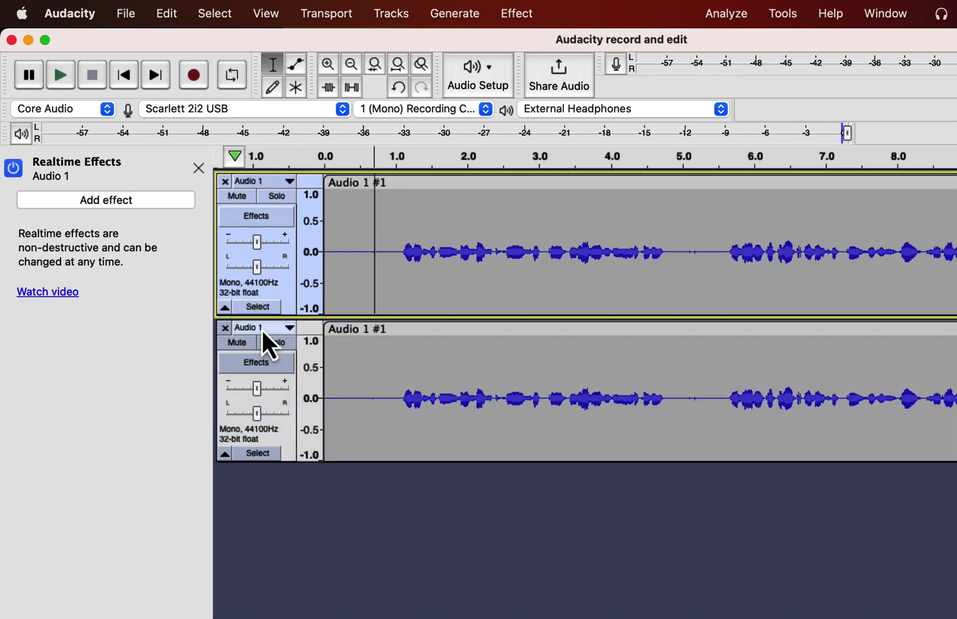
pyautogui.click(240, 343)
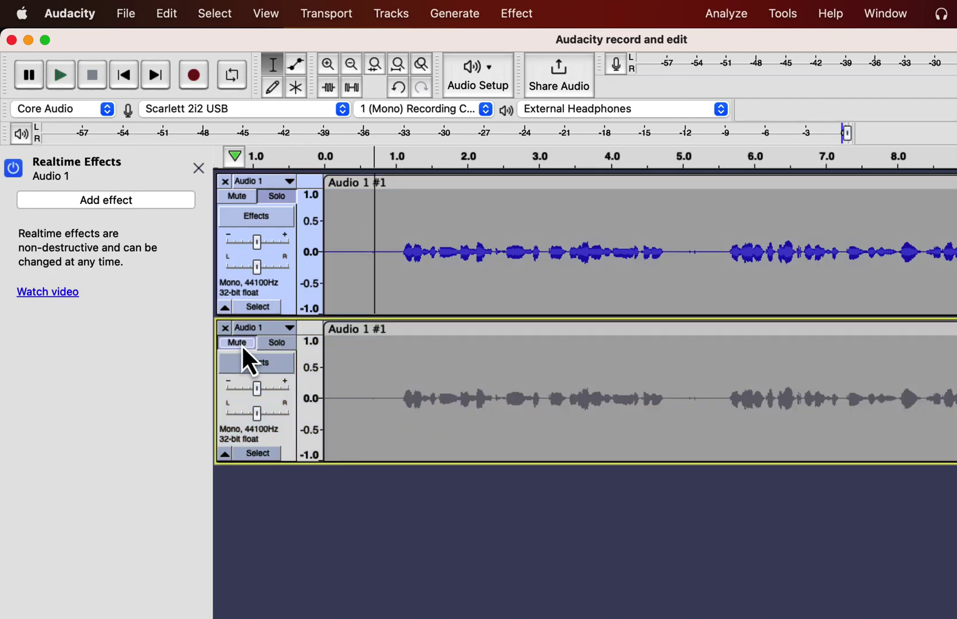
pyautogui.click(355, 226)
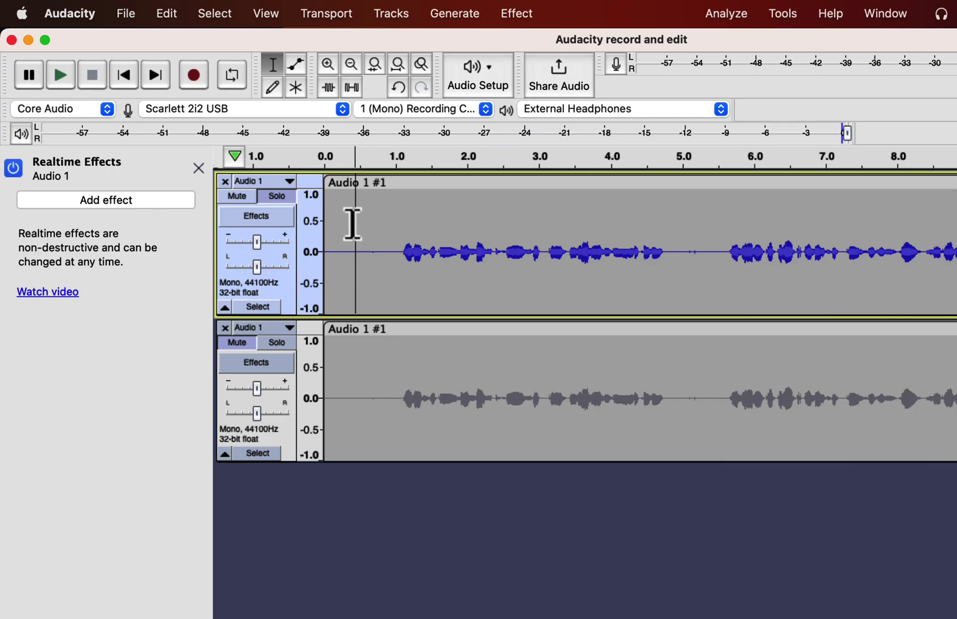
# - Add MuseFX Compress as a realtime effect on the original track and open its window
pyautogui.click(145, 201)
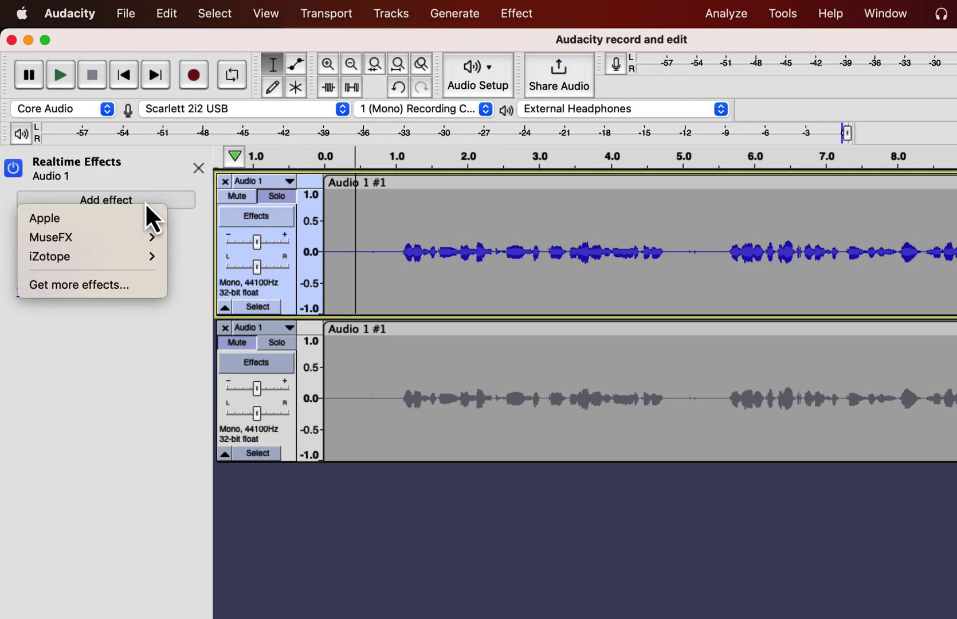
pyautogui.moveTo(138, 235)
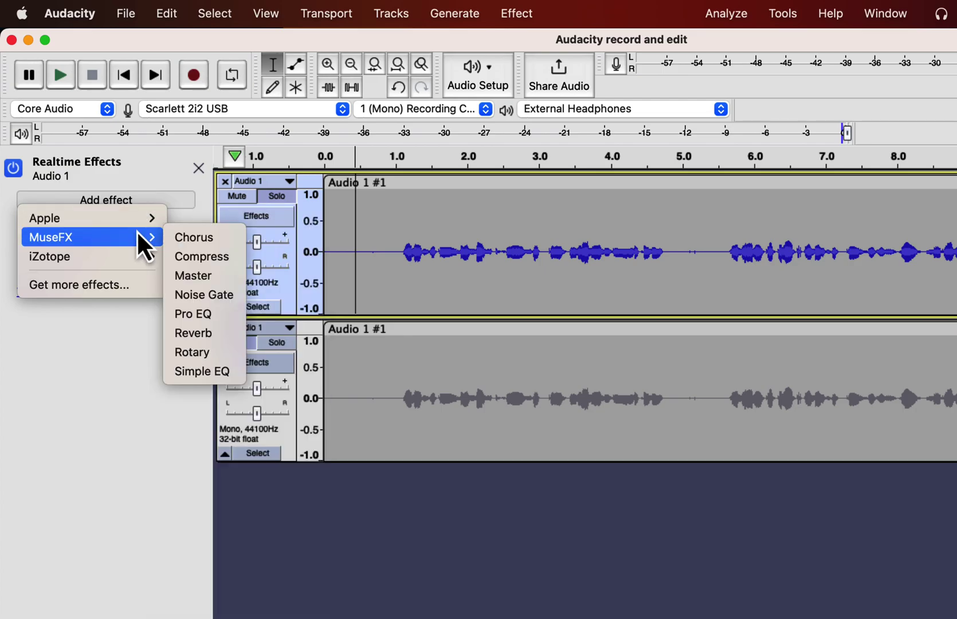
pyautogui.click(203, 263)
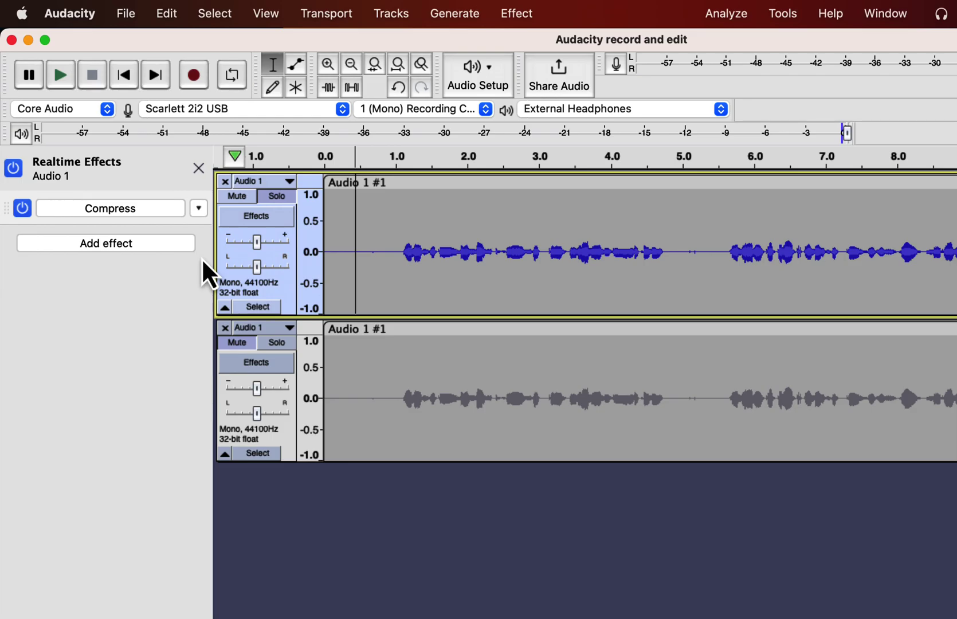
pyautogui.click(148, 206)
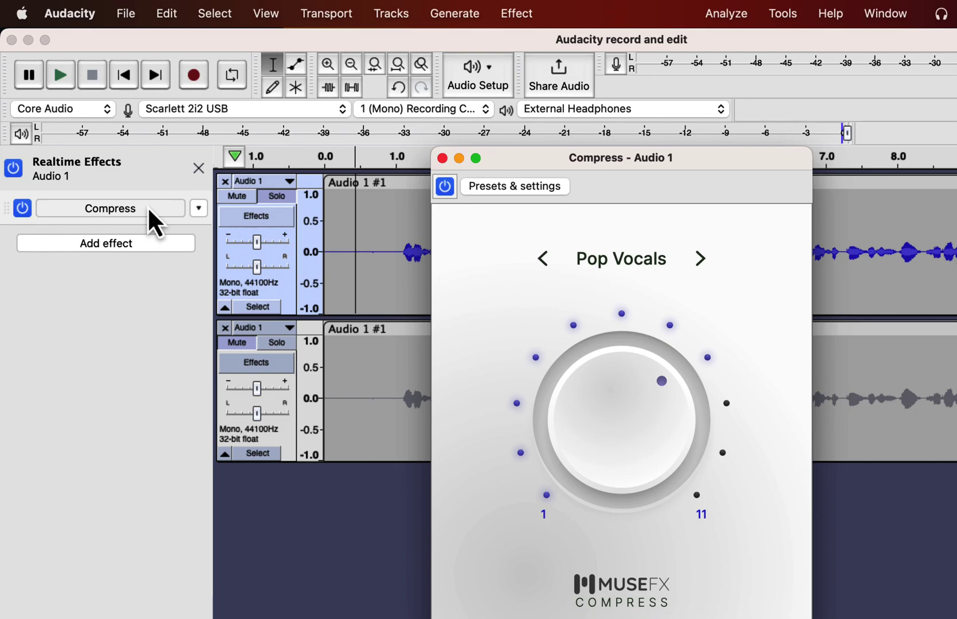
pyautogui.click(618, 268)
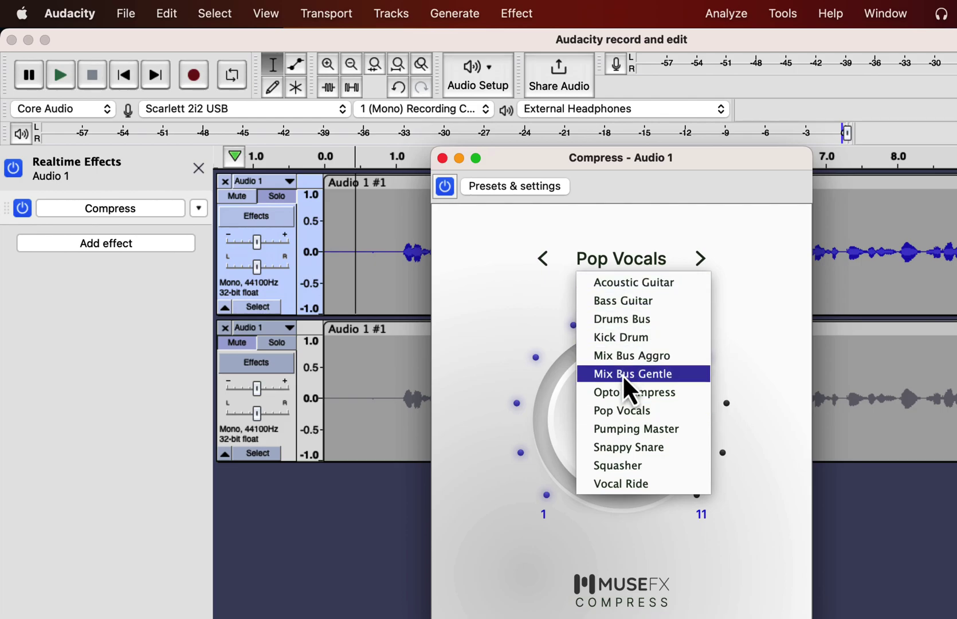
pyautogui.click(624, 412)
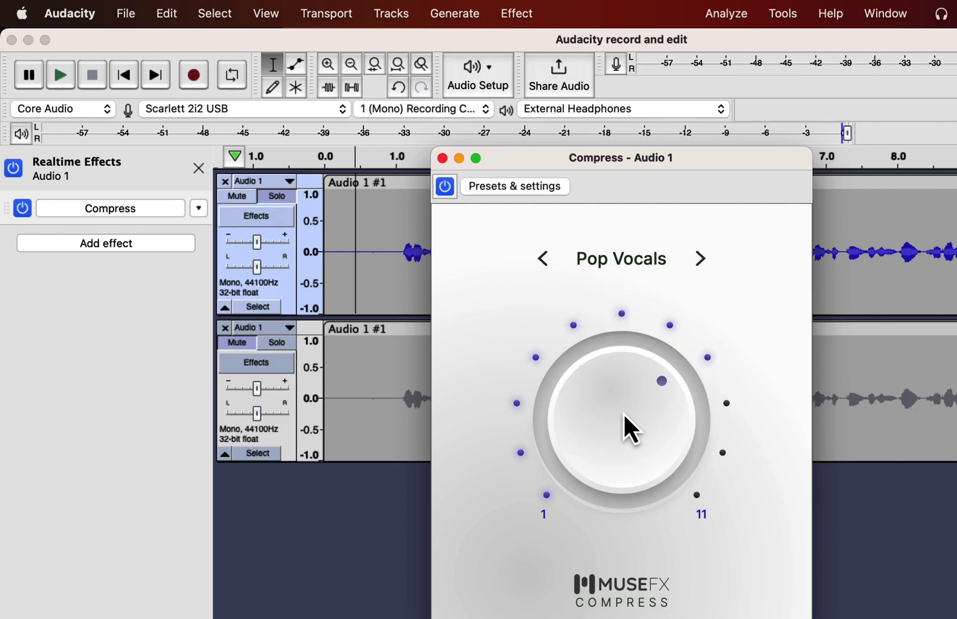
pyautogui.moveTo(664, 381); pyautogui.dragTo(769, 489)
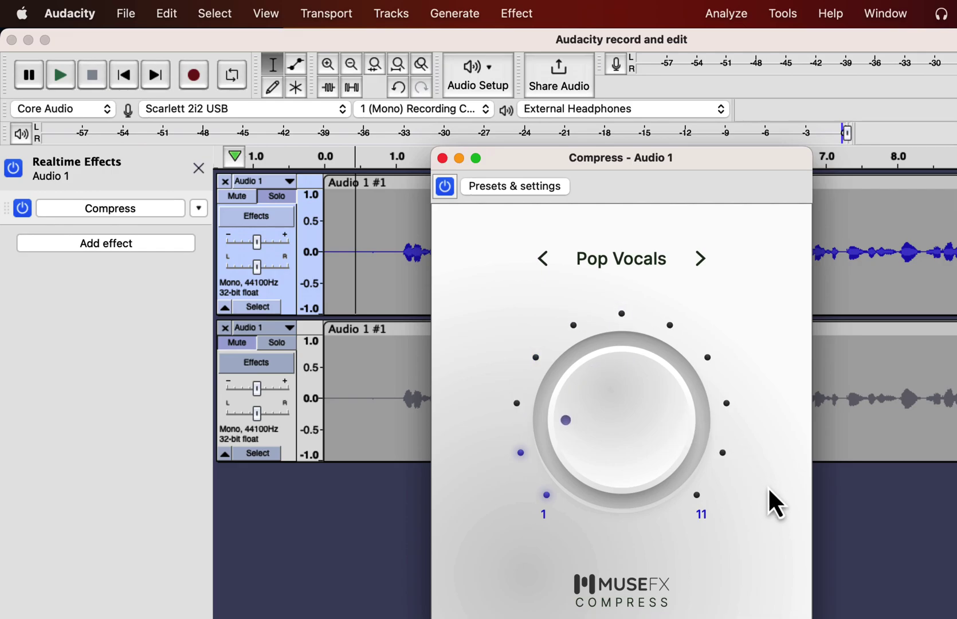
pyautogui.click(542, 184)
pyautogui.moveTo(547, 273)
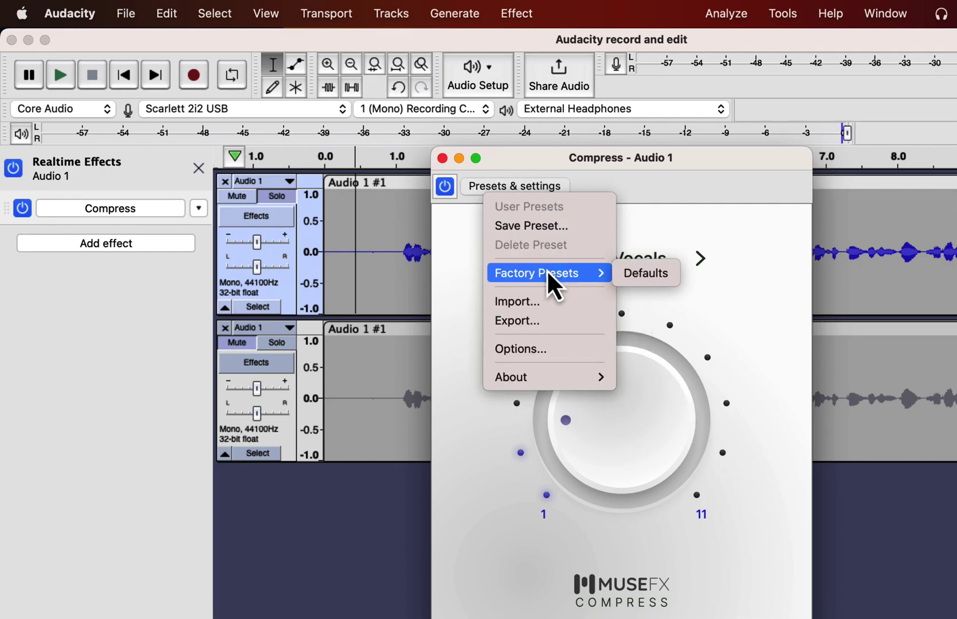
pyautogui.click(647, 273)
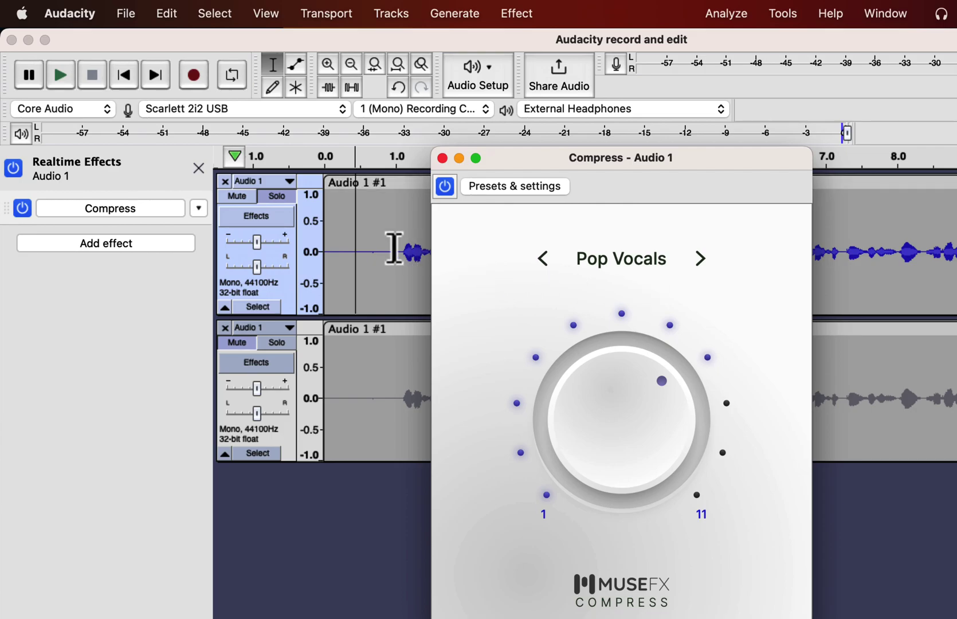
# - Play the voice while auditioning the Acoustic Guitar, Bass Guitar, Vocal Ride and Snappy Snare compressor presets
pyautogui.click(333, 245)
pyautogui.press('space')
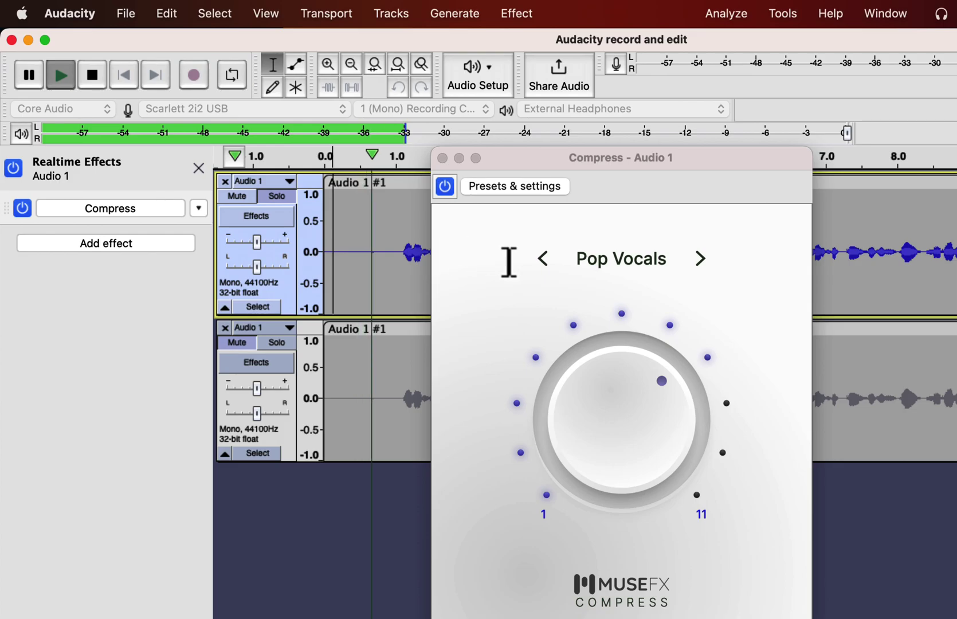
pyautogui.click(609, 261)
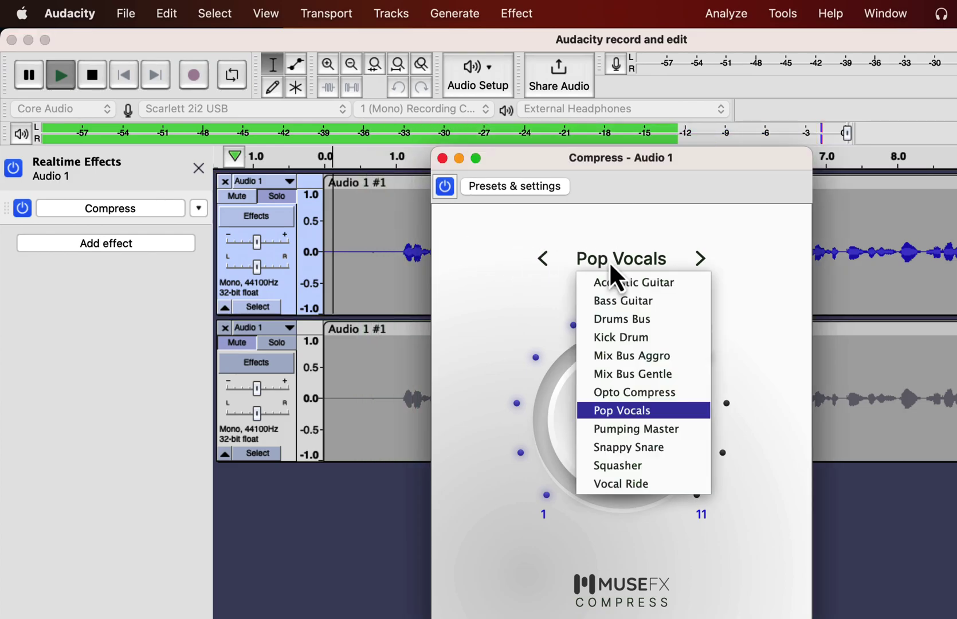
pyautogui.click(610, 282)
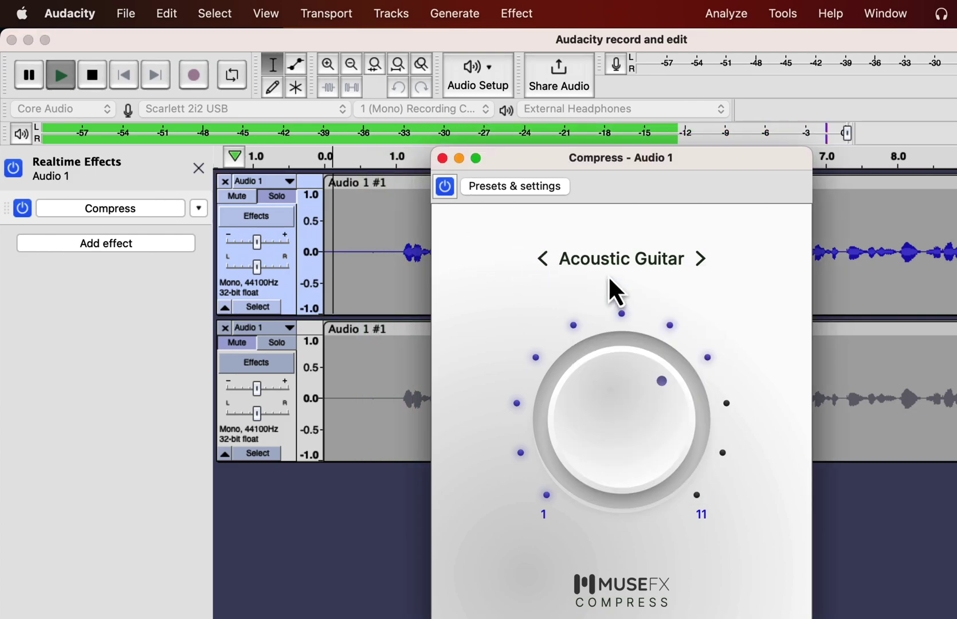
pyautogui.click(603, 261)
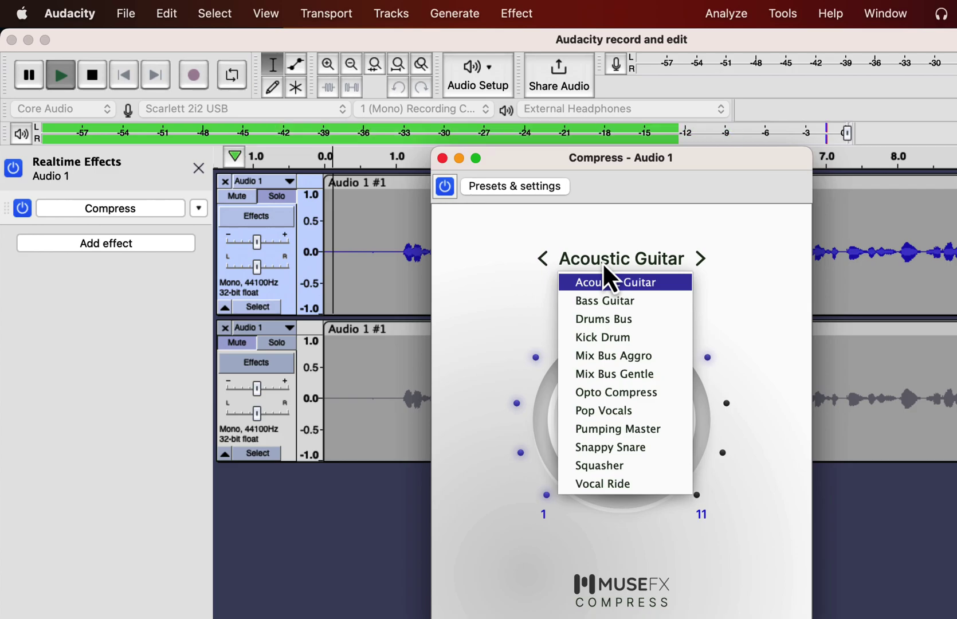
pyautogui.click(593, 301)
pyautogui.click(606, 262)
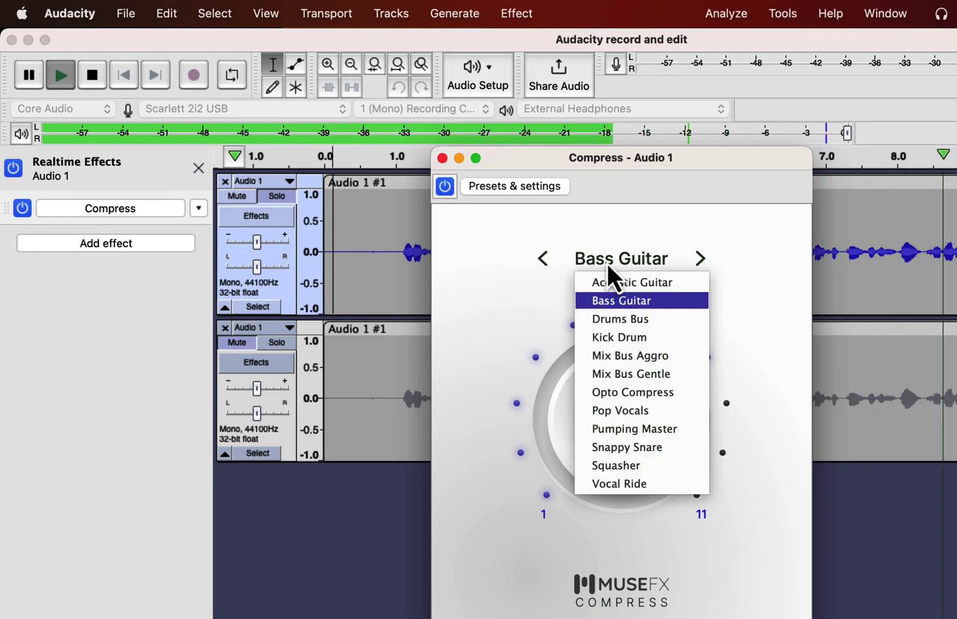
pyautogui.click(605, 484)
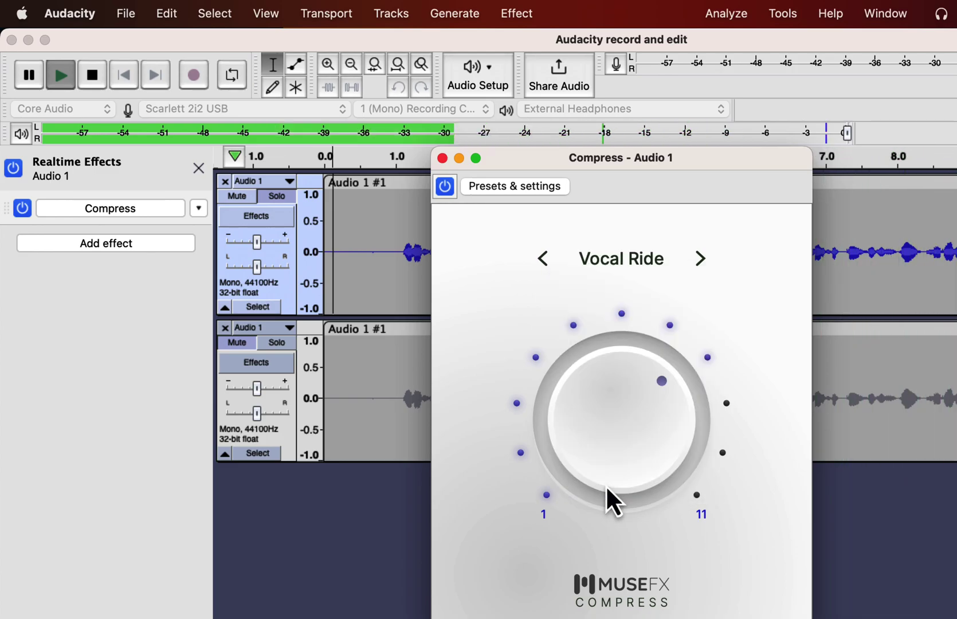
pyautogui.click(638, 266)
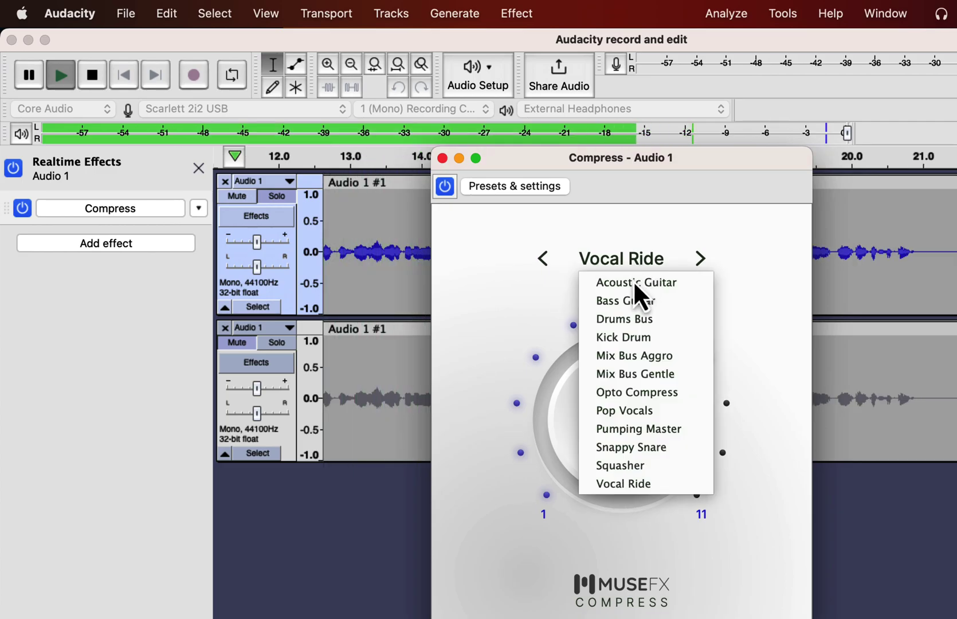
pyautogui.click(609, 444)
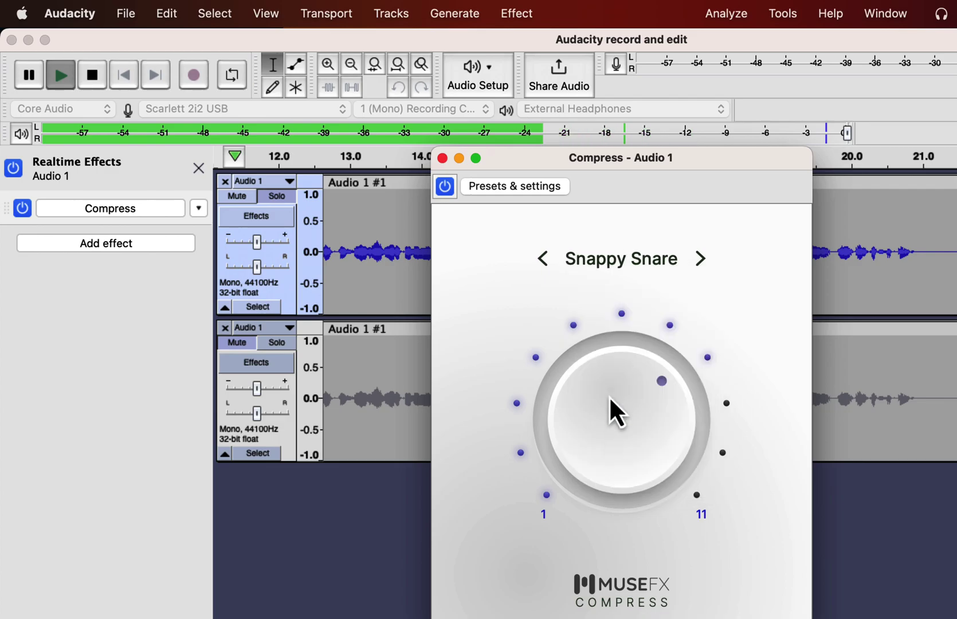
# - Return to Pop Vocals, lower the compression amount one step, stop playback, and close the window
pyautogui.click(612, 264)
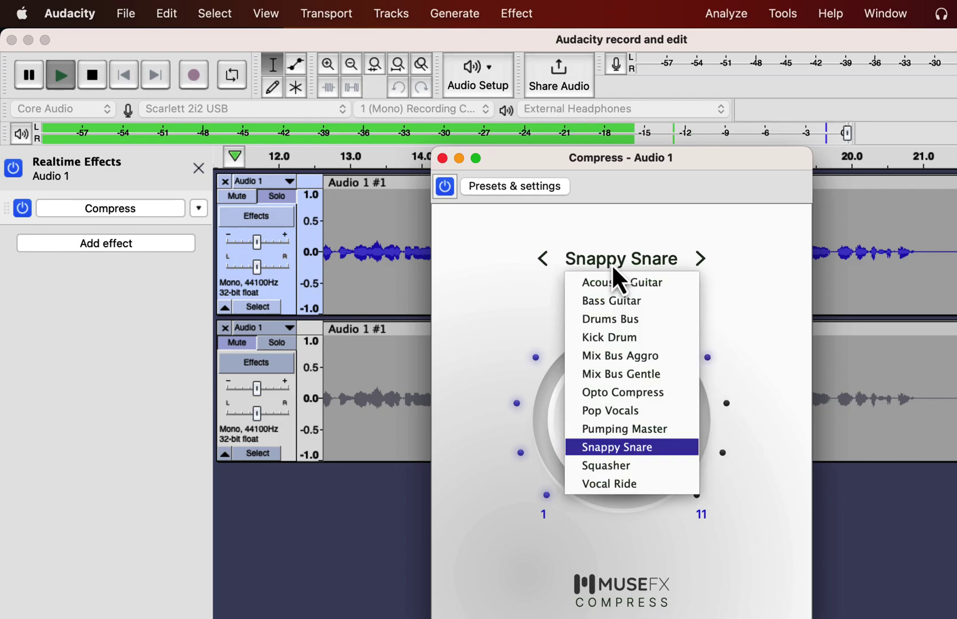
pyautogui.click(607, 409)
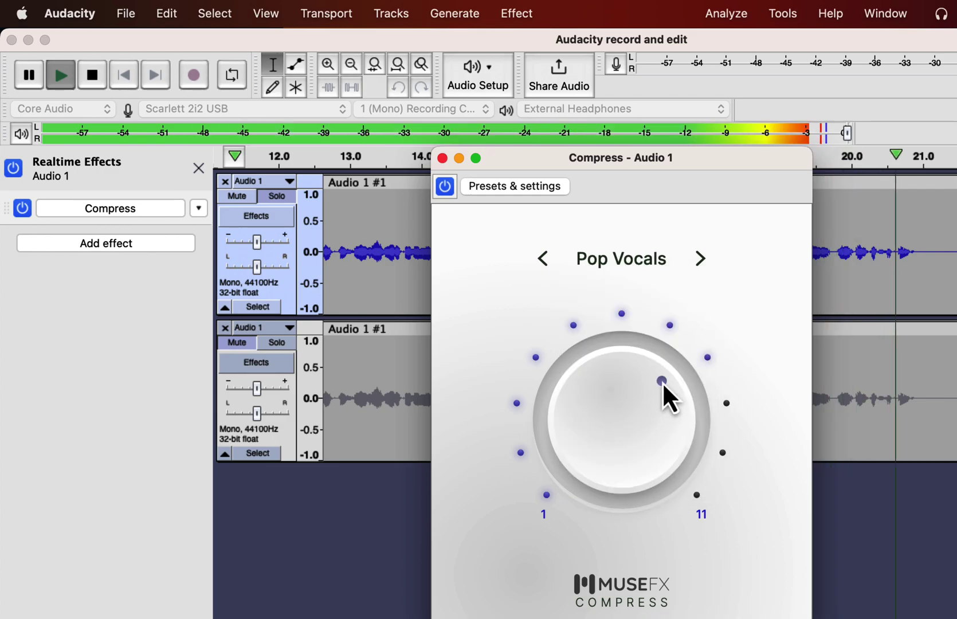
pyautogui.moveTo(662, 382); pyautogui.dragTo(710, 415)
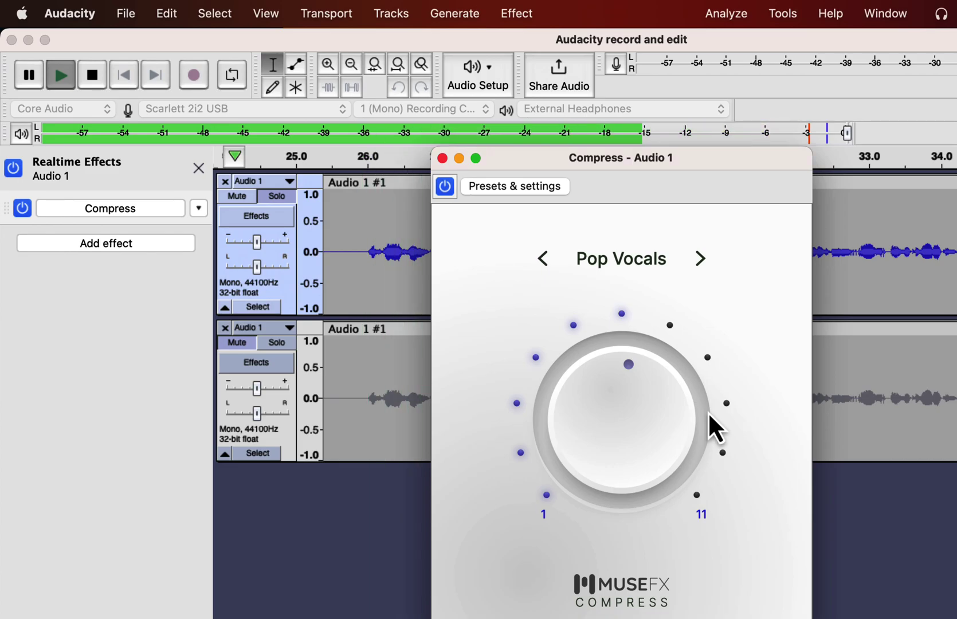
pyautogui.press('space')
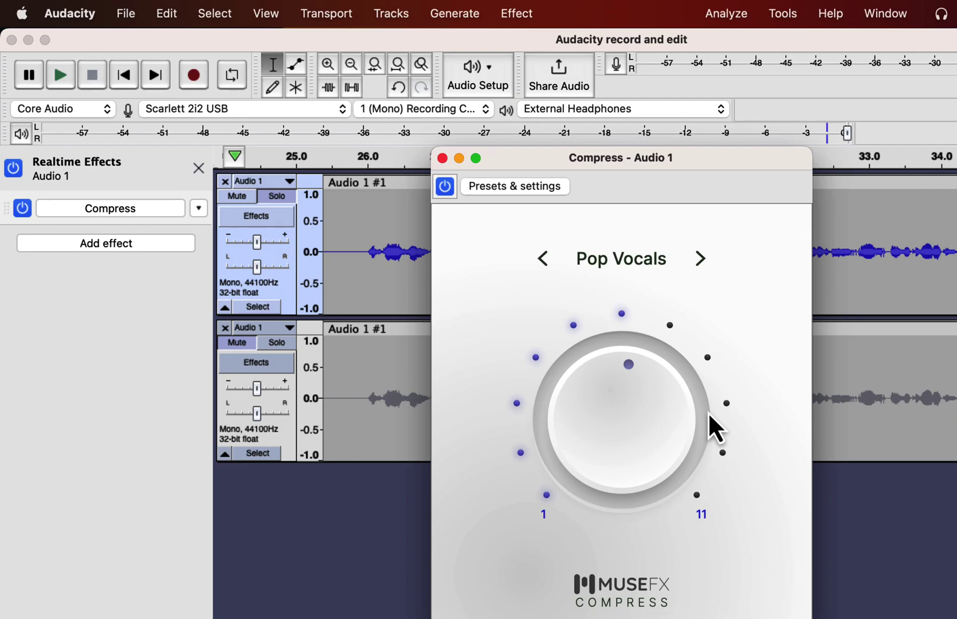
pyautogui.click(443, 159)
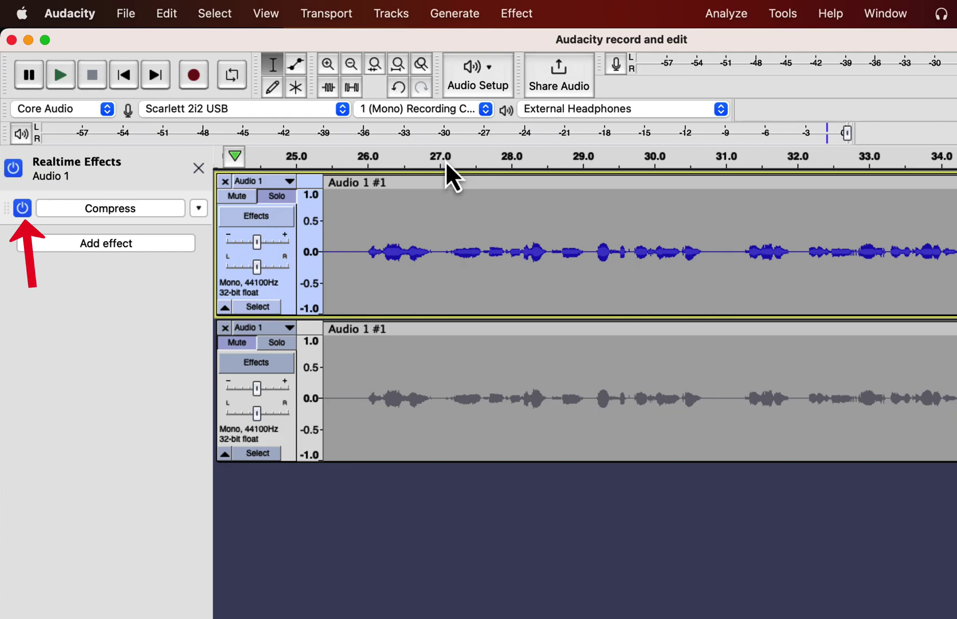
# - Add MuseFX Simple EQ after Compress on Audio 1, open it, and keep its Presence preset
pyautogui.click(125, 243)
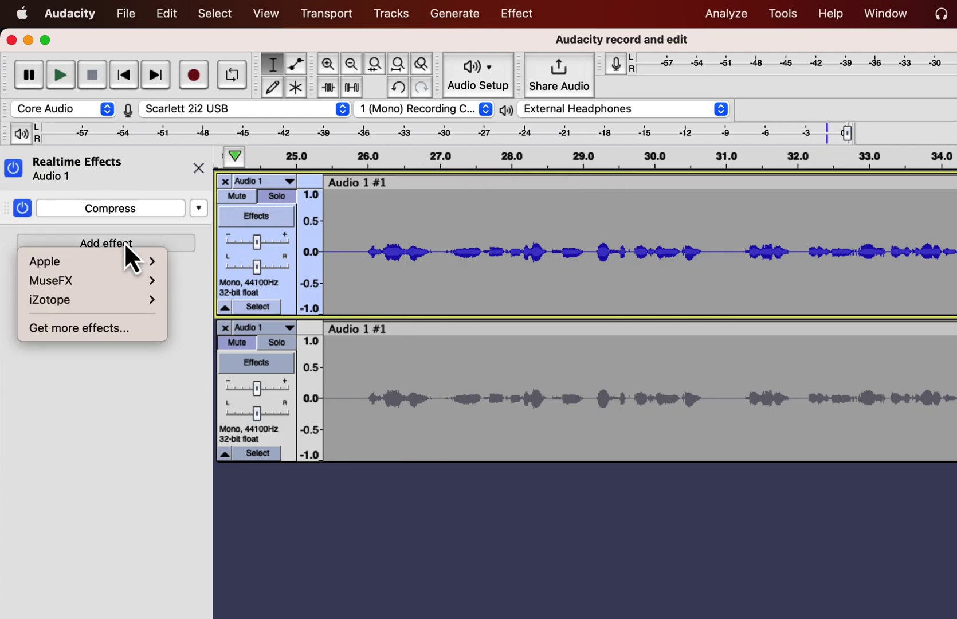
pyautogui.moveTo(122, 287)
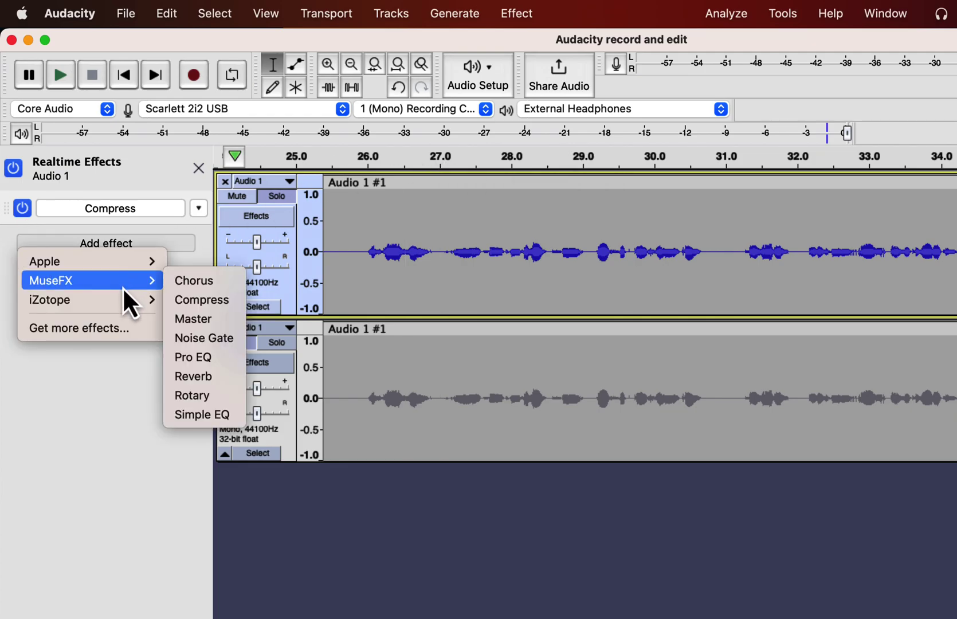
pyautogui.click(221, 417)
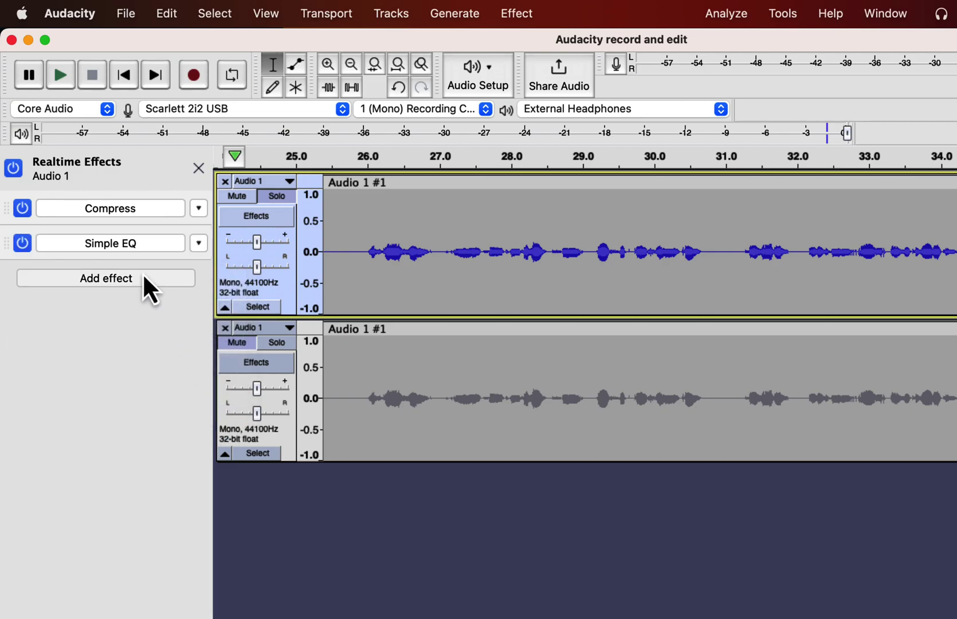
pyautogui.click(125, 245)
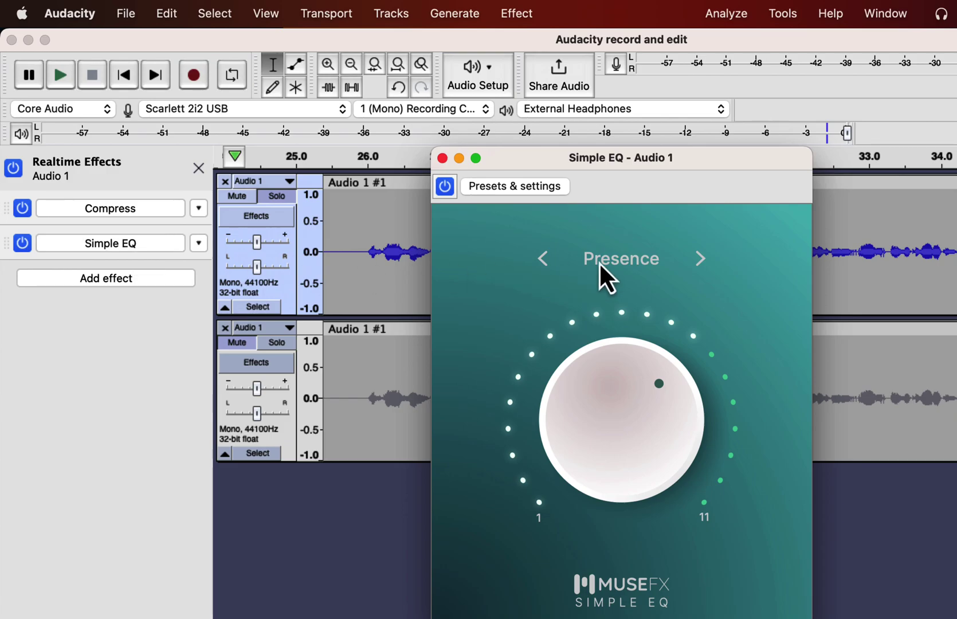
pyautogui.click(641, 258)
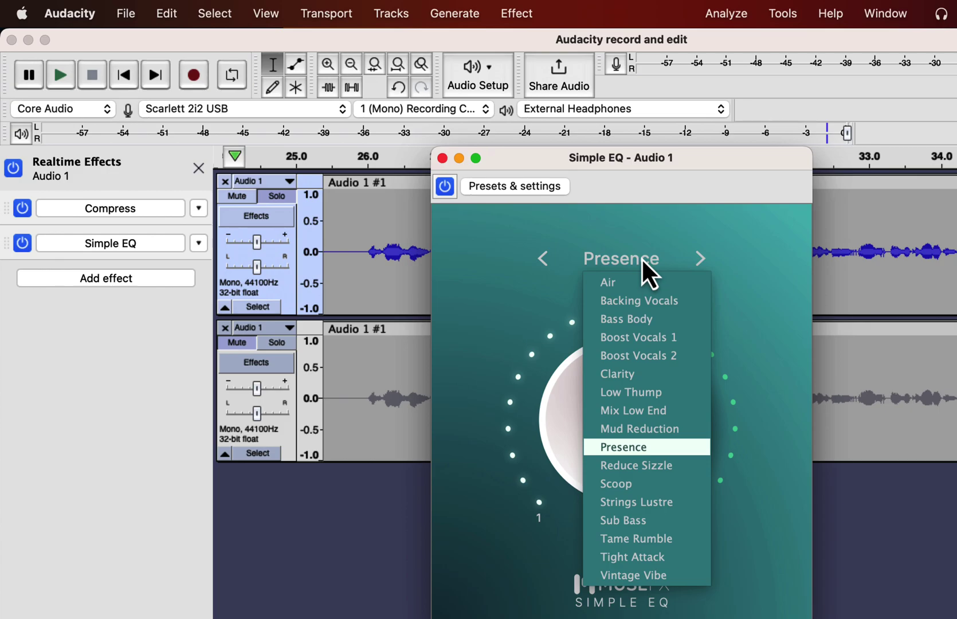
pyautogui.click(485, 255)
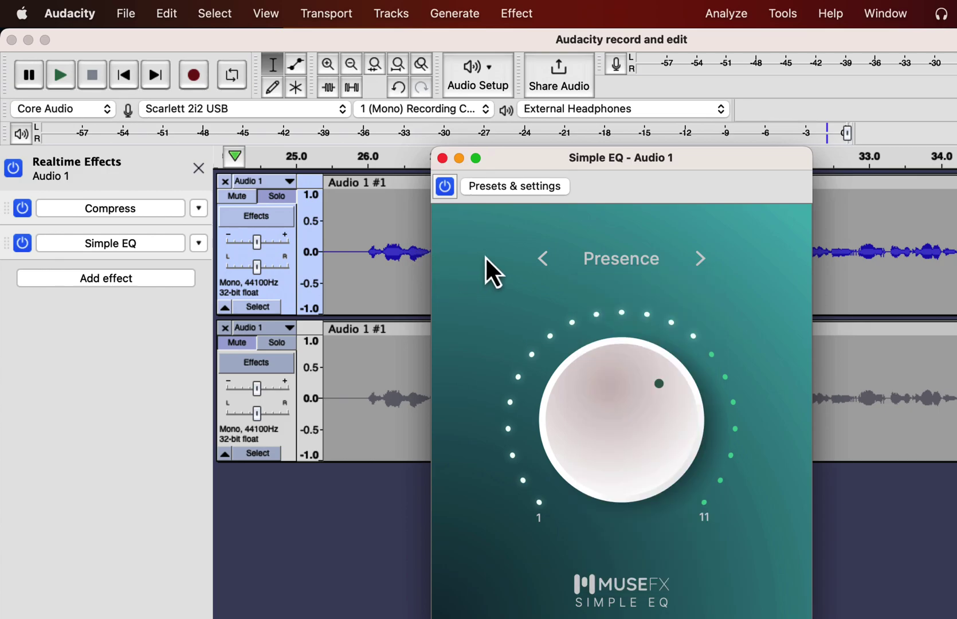
# - Play the voice, bypass and re-enable Simple EQ to compare, stop, and close the EQ window
pyautogui.click(14, 244)
pyautogui.click(14, 243)
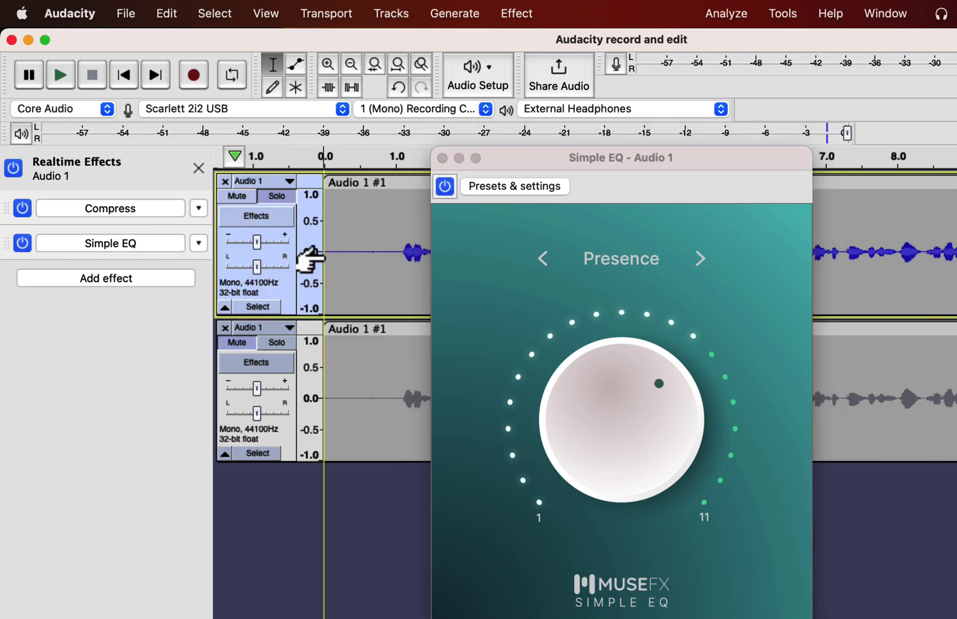
pyautogui.press('space')
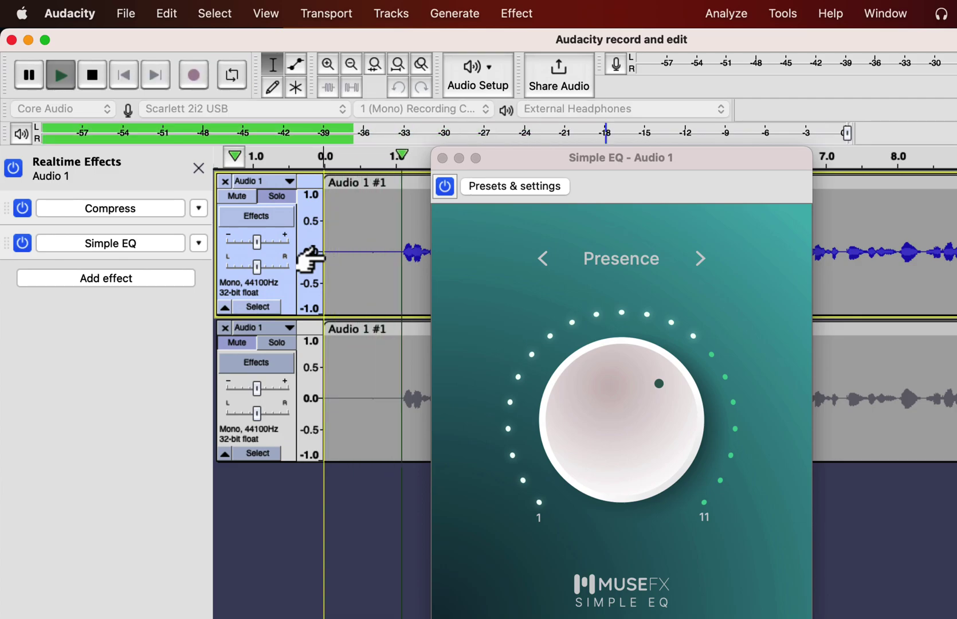
pyautogui.click(21, 243)
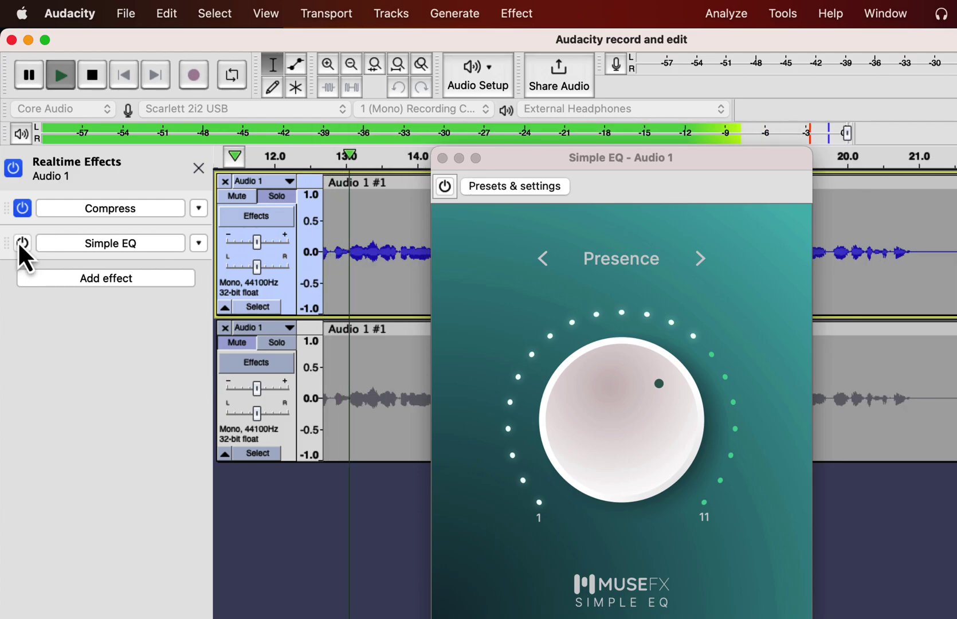
pyautogui.click(21, 243)
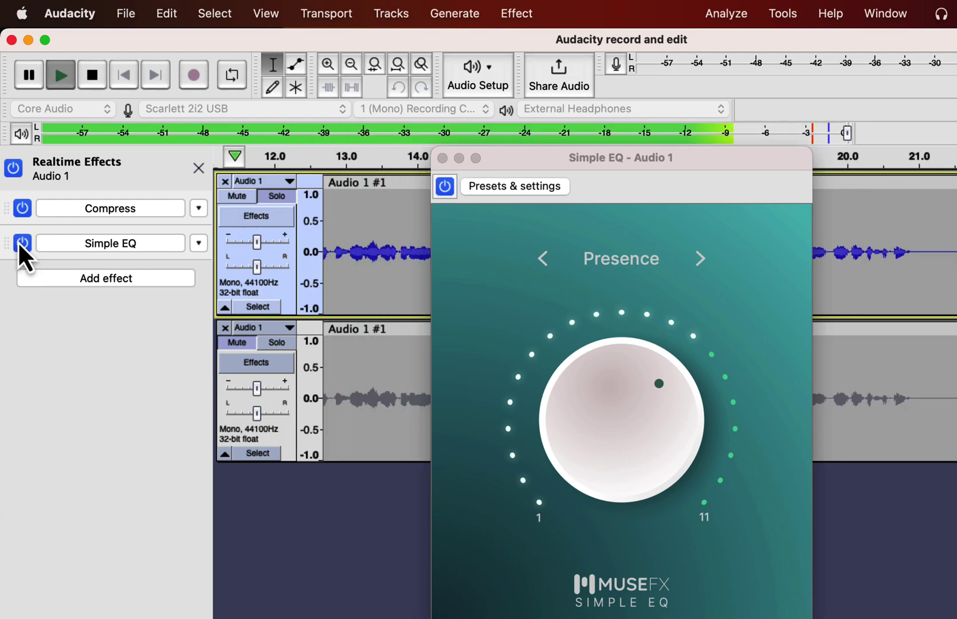
pyautogui.press('space')
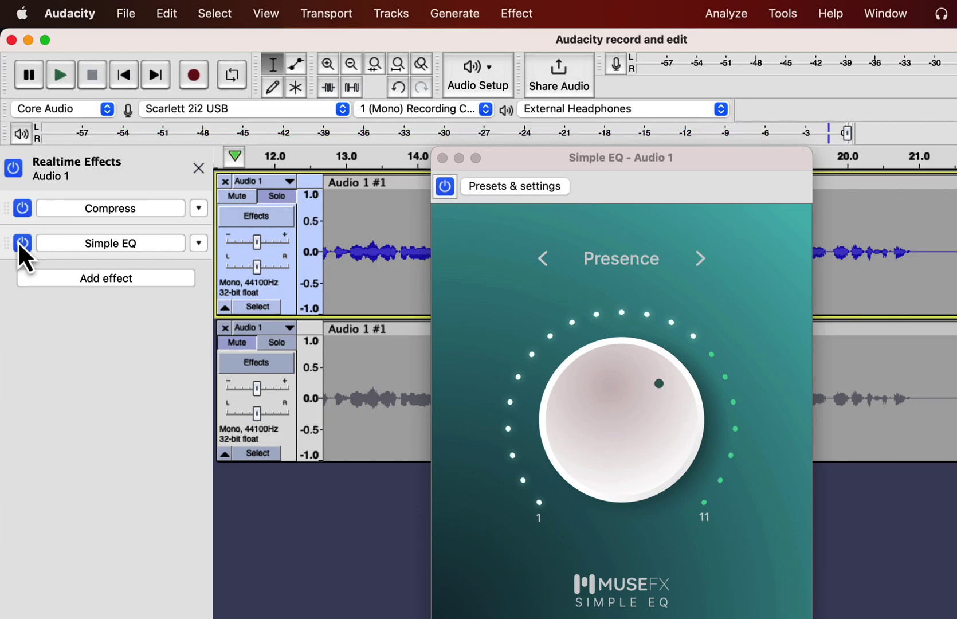
pyautogui.click(612, 258)
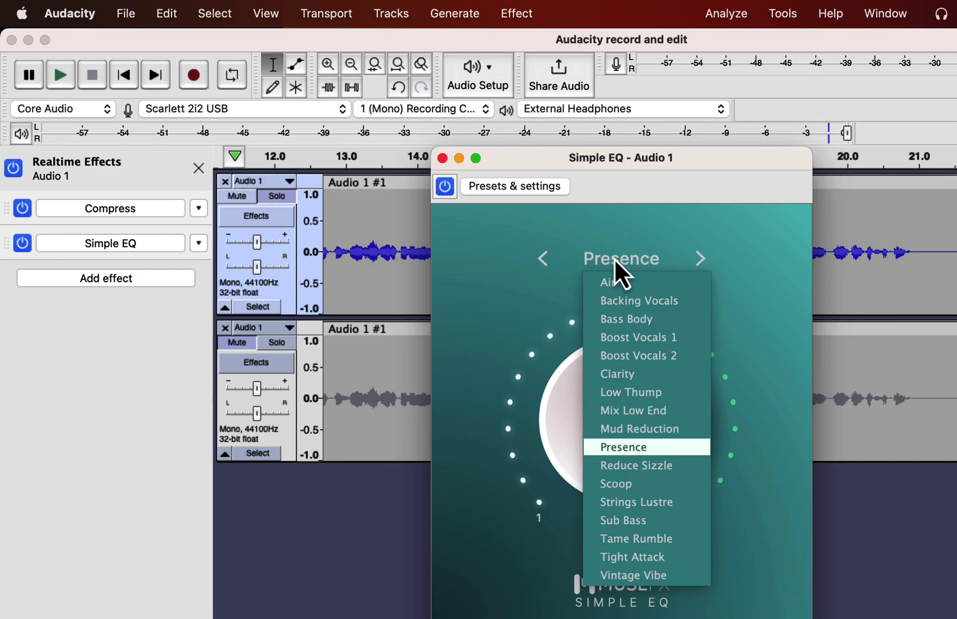
pyautogui.click(503, 241)
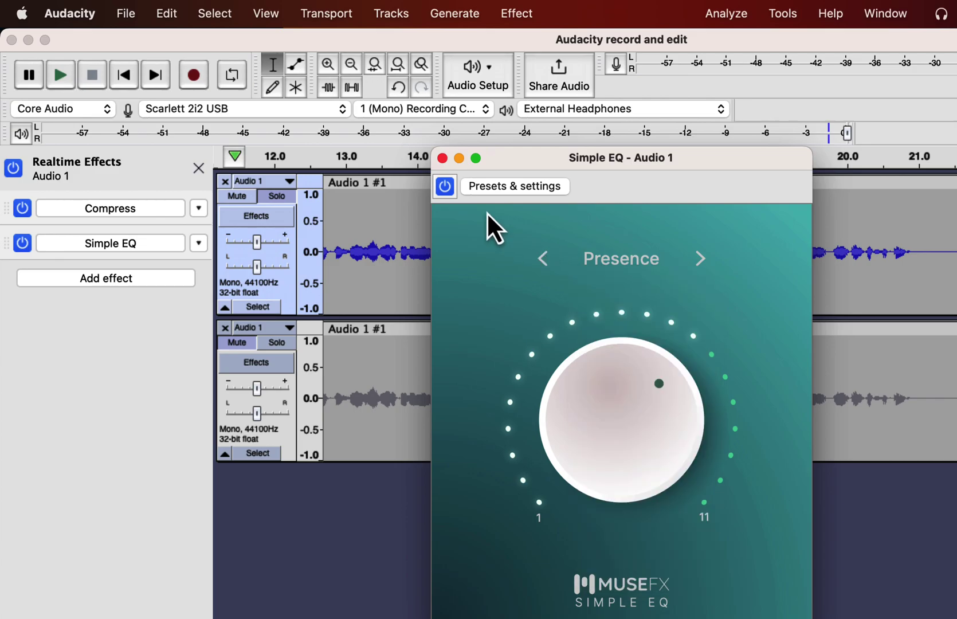
pyautogui.click(442, 159)
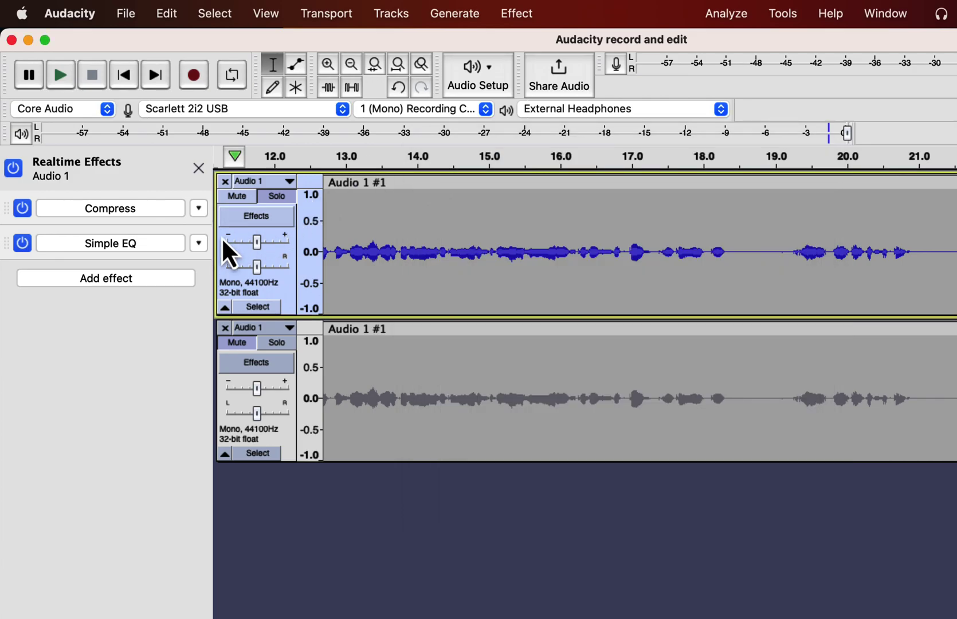
# - Replace the Simple EQ slot with MuseFX Pro EQ and open its settings window
pyautogui.click(203, 243)
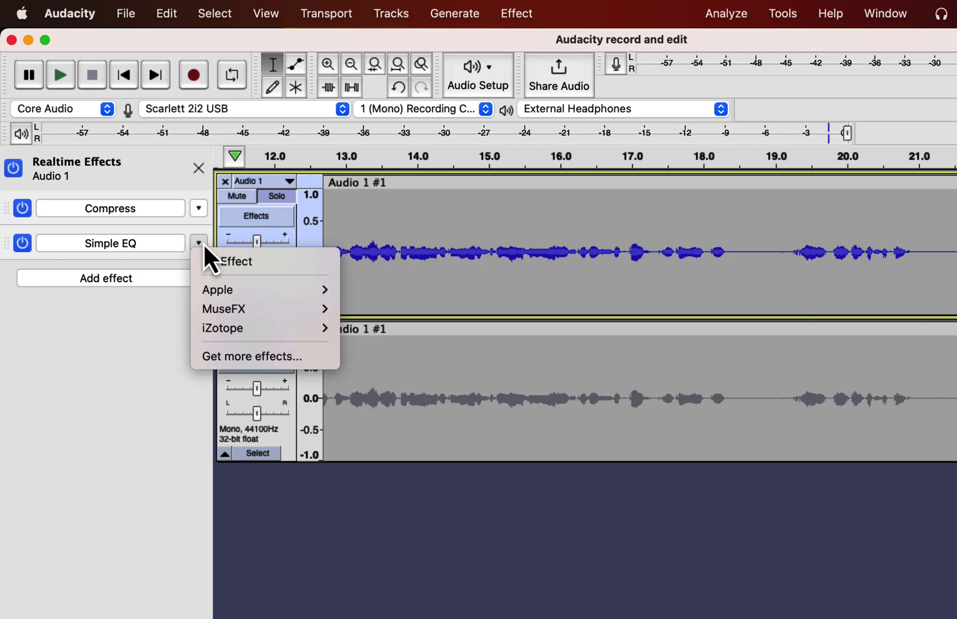
pyautogui.moveTo(235, 310)
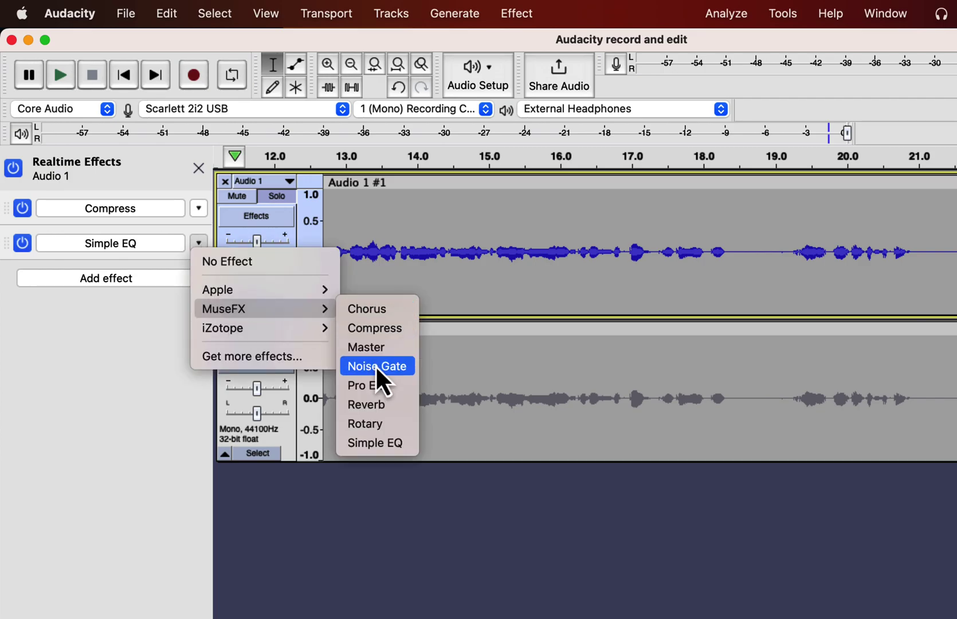
pyautogui.click(375, 386)
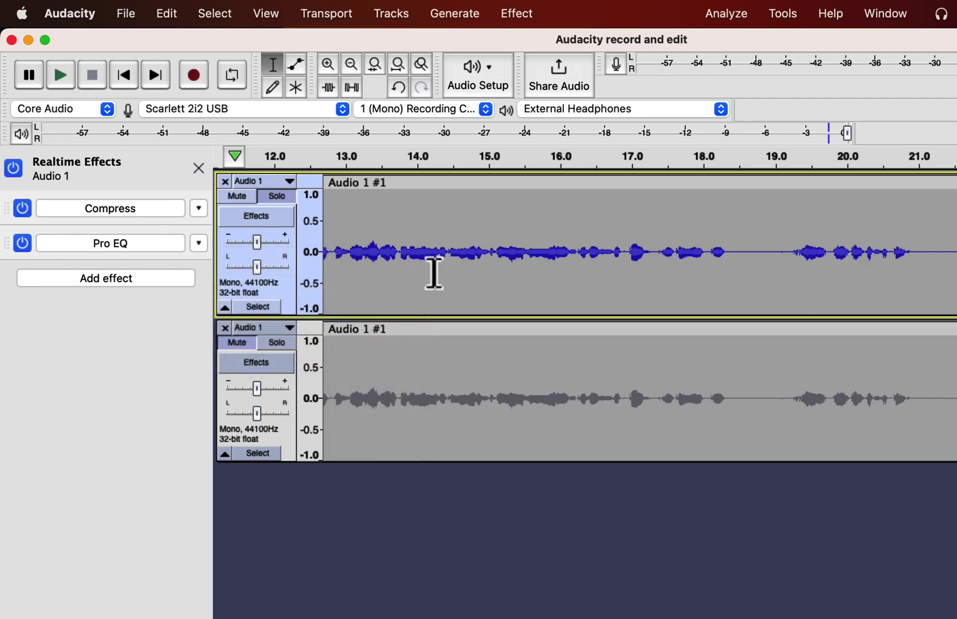
pyautogui.press('Home')
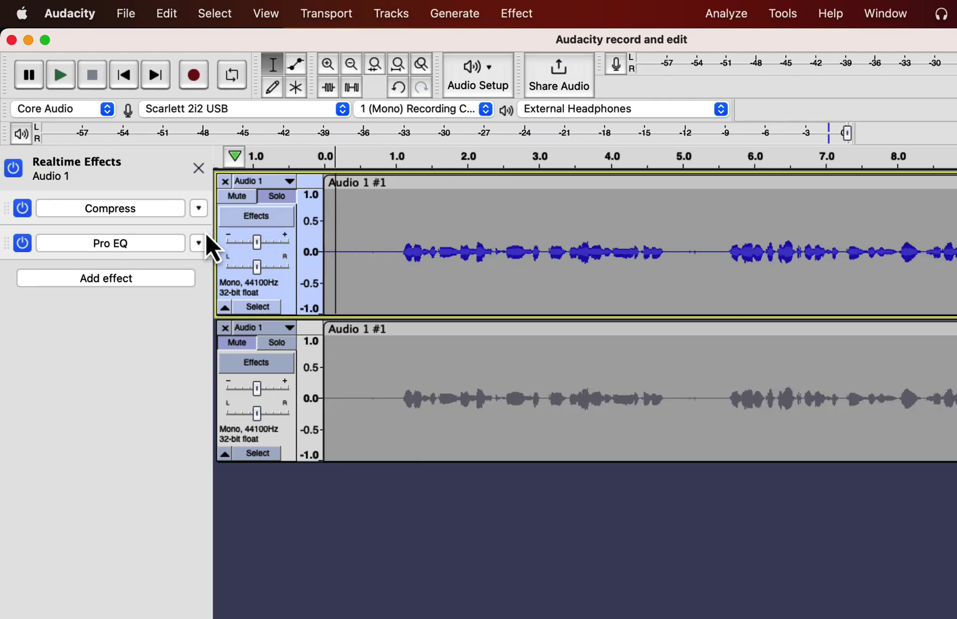
pyautogui.click(155, 243)
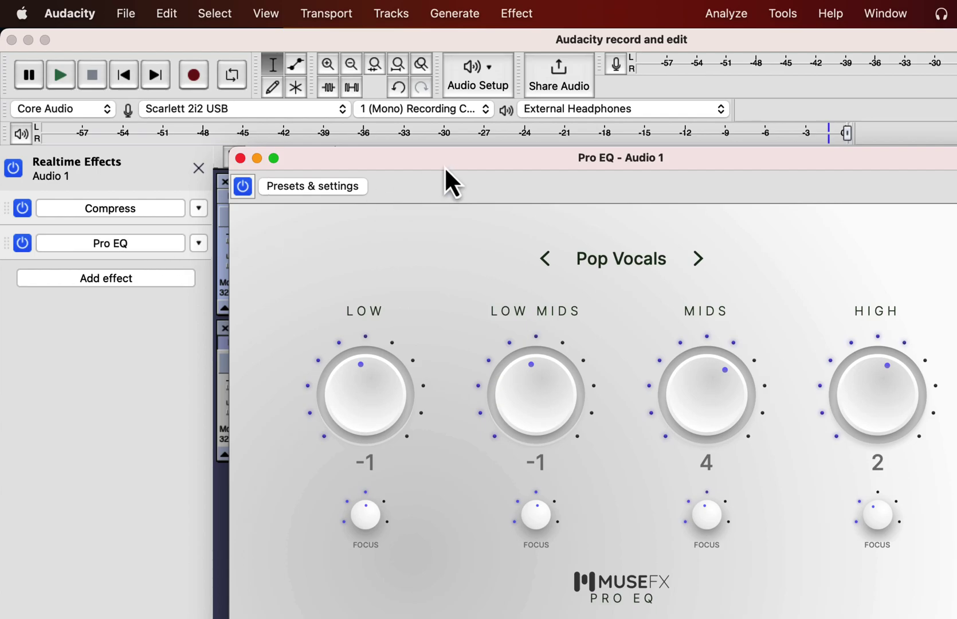
pyautogui.moveTo(457, 162); pyautogui.dragTo(582, 161)
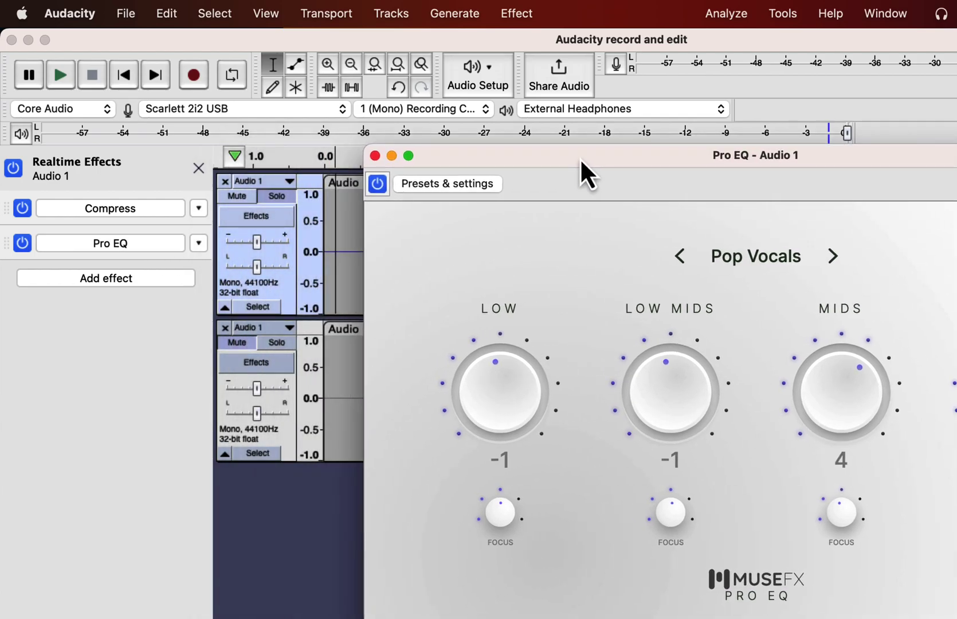
# - While playing, try the Pop Strings and Country Vocals presets, settle on Pop Vocals, and close Pro EQ
pyautogui.press('space')
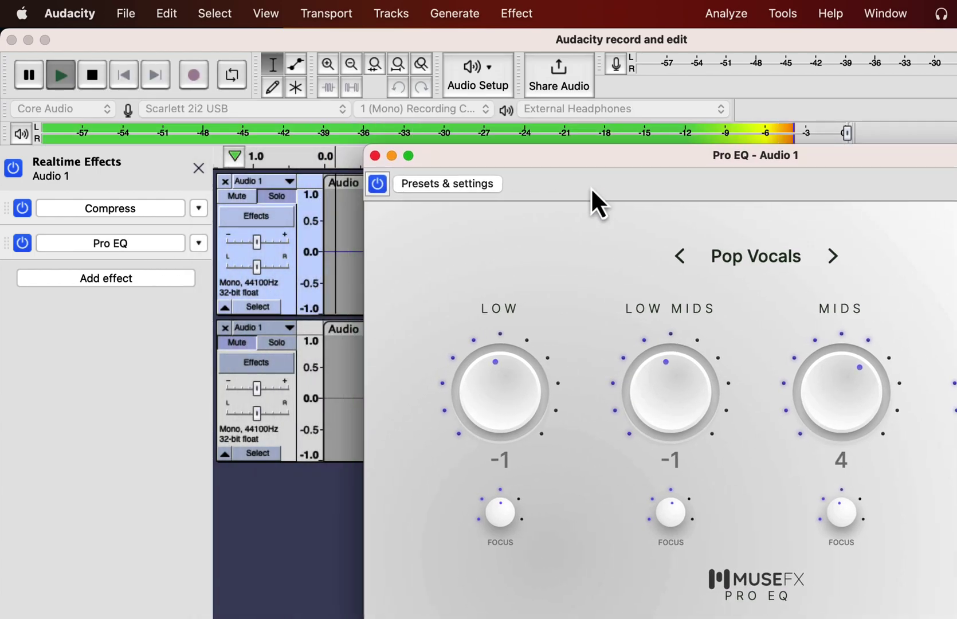
pyautogui.click(769, 257)
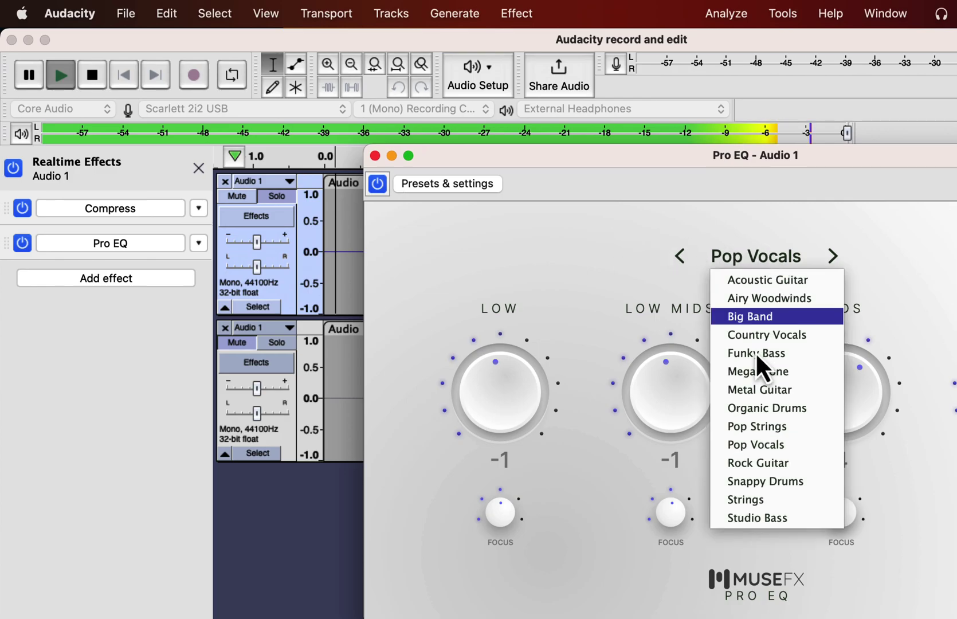
pyautogui.click(747, 425)
pyautogui.click(744, 258)
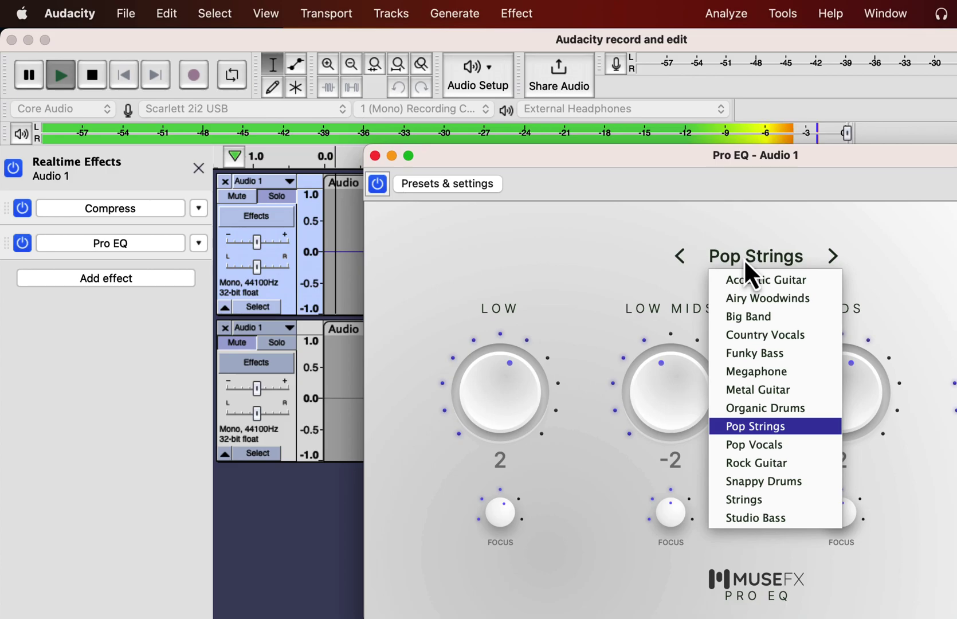
pyautogui.click(748, 444)
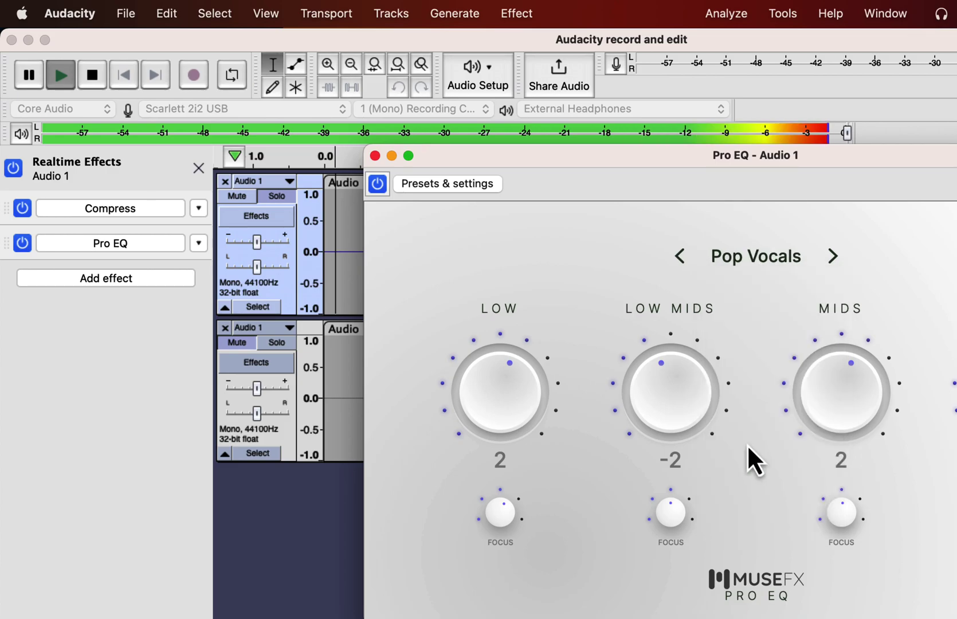
pyautogui.click(750, 257)
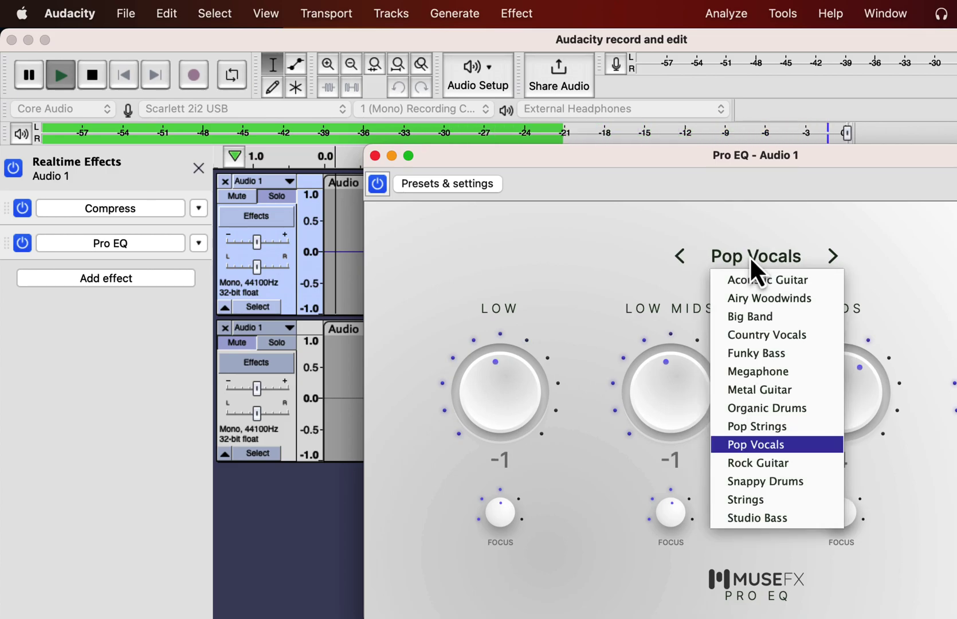
pyautogui.click(763, 333)
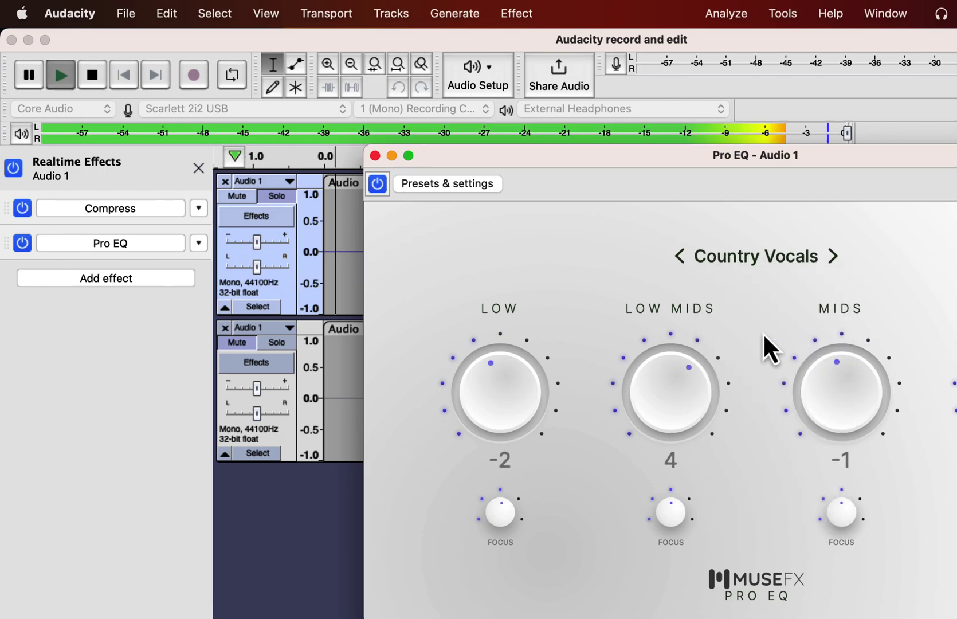
pyautogui.click(752, 255)
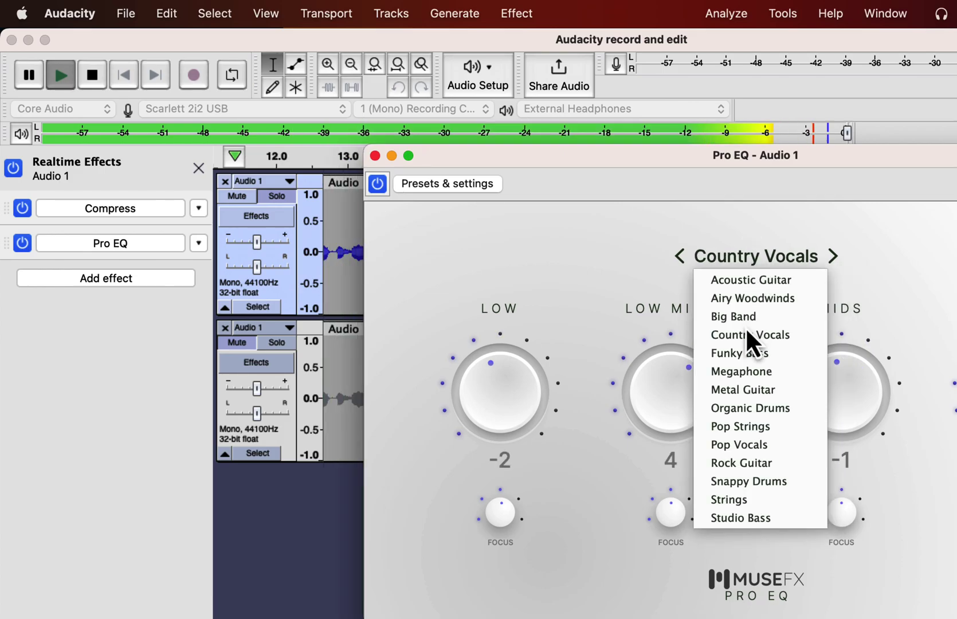
pyautogui.click(738, 445)
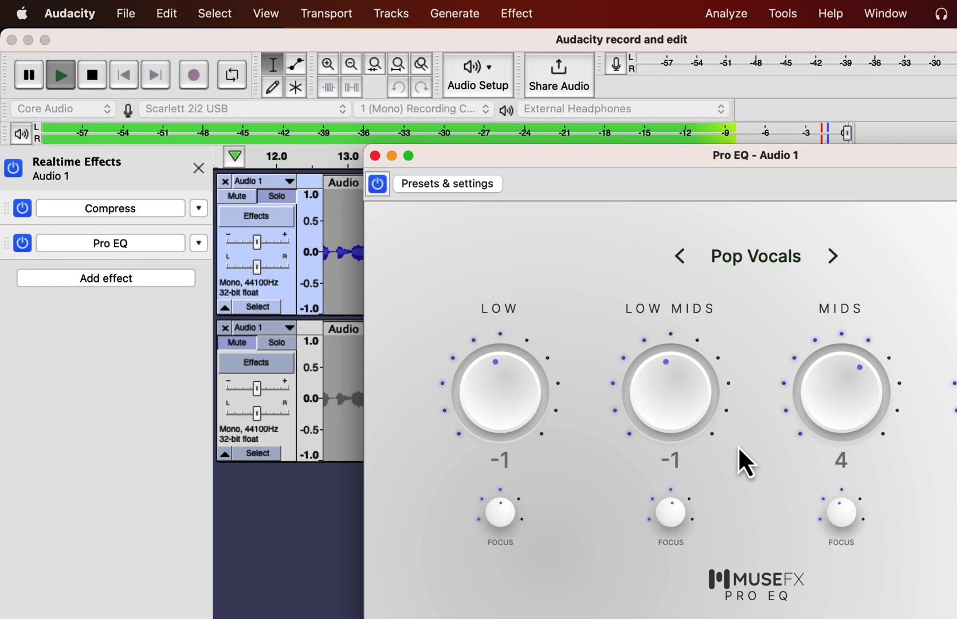
pyautogui.press('space')
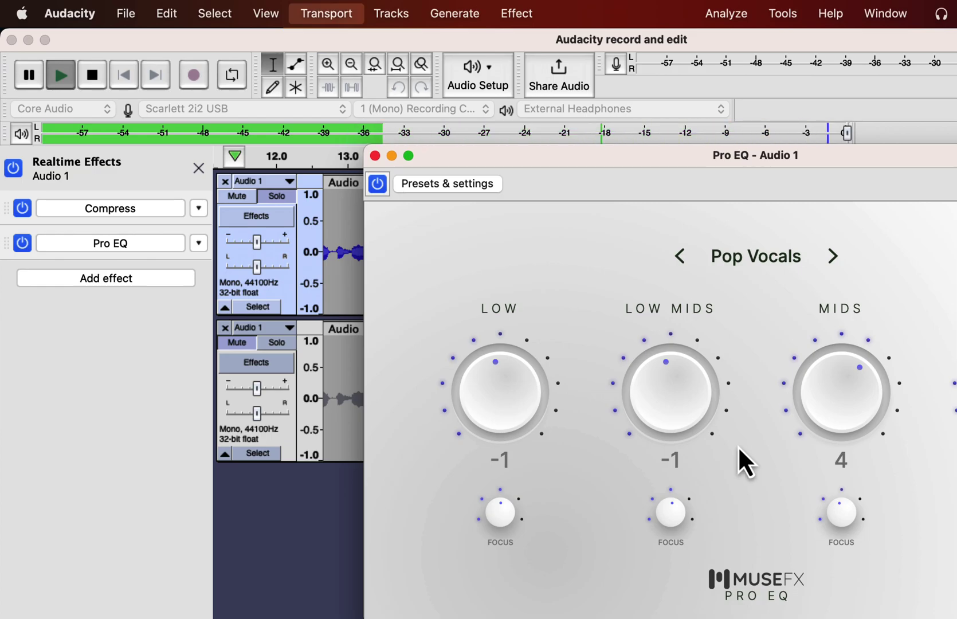
pyautogui.click(376, 156)
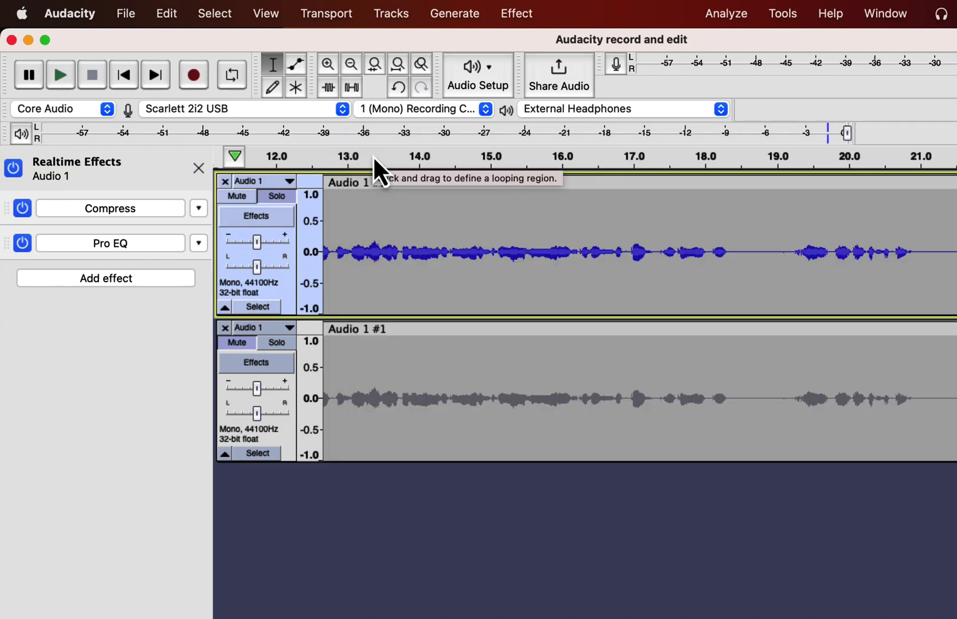
# - Add MuseFX Noise Gate after Pro EQ on Audio 1 and jump back to the project start
pyautogui.click(102, 277)
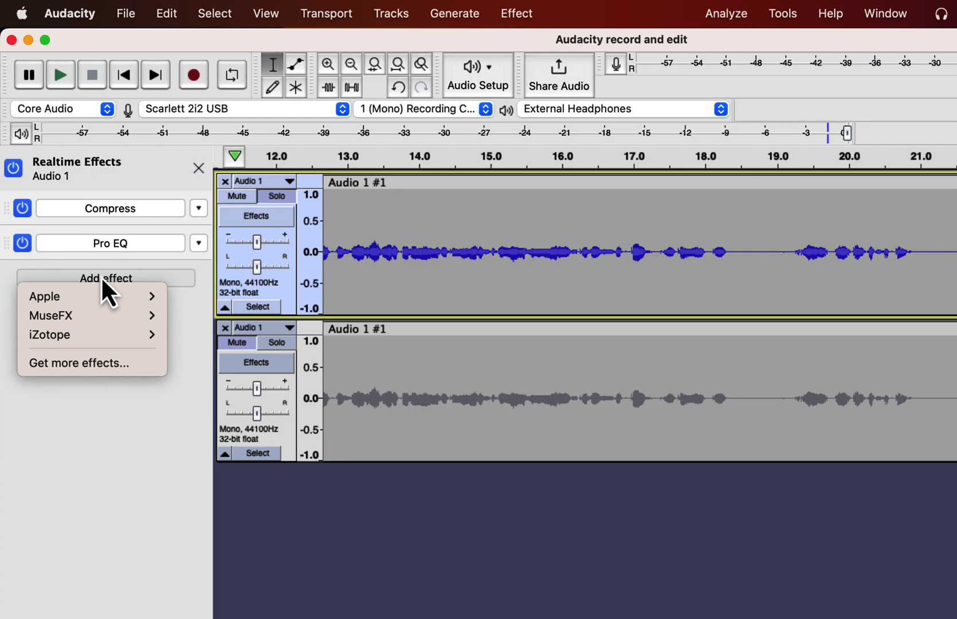
pyautogui.moveTo(105, 318)
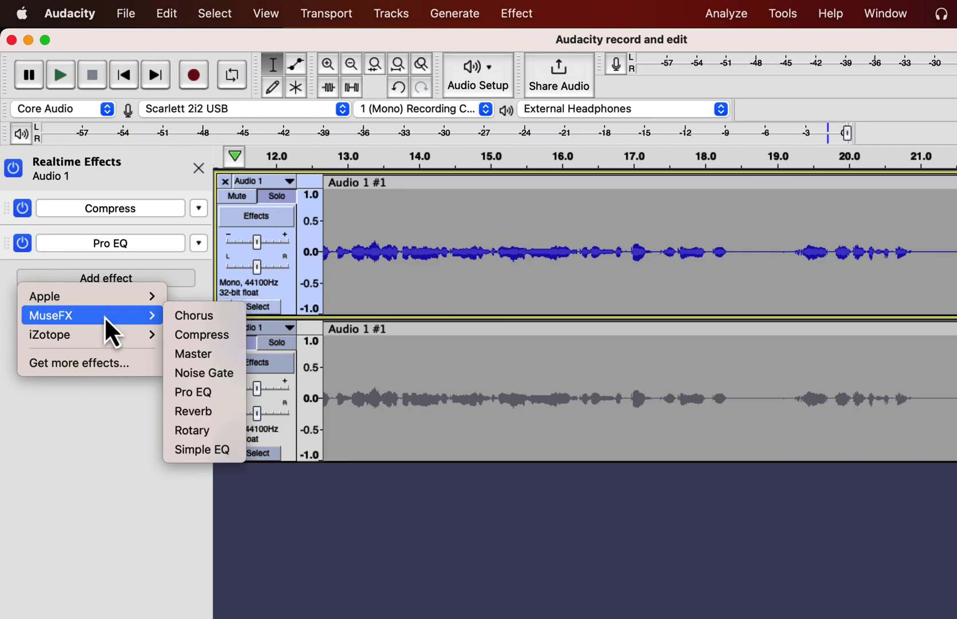
pyautogui.click(203, 372)
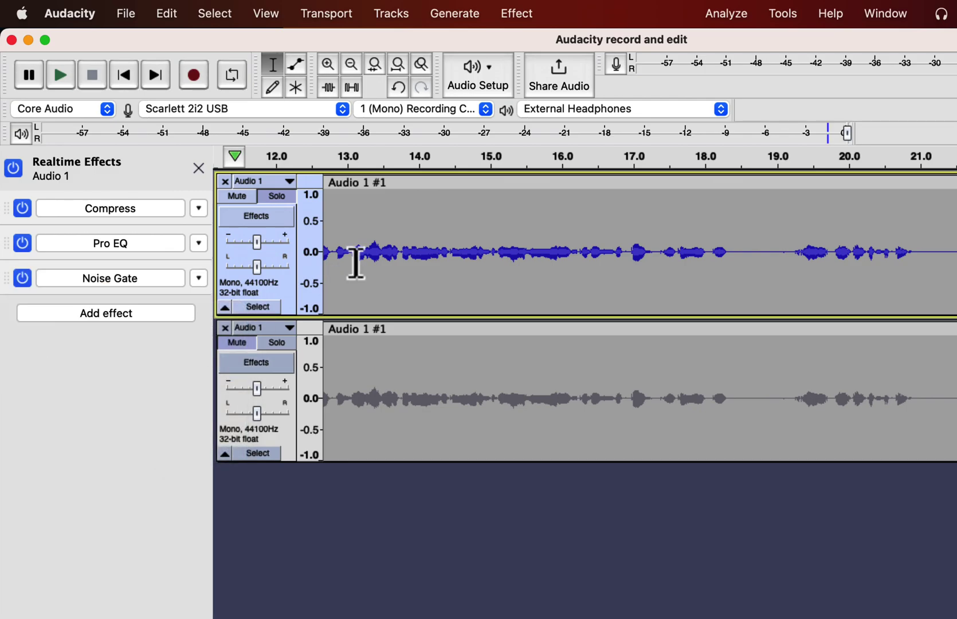
pyautogui.press('Home')
# - Play the track, switch Noise Gate from Amp Noise to the Speech preset, stop, and close its window
pyautogui.click(128, 277)
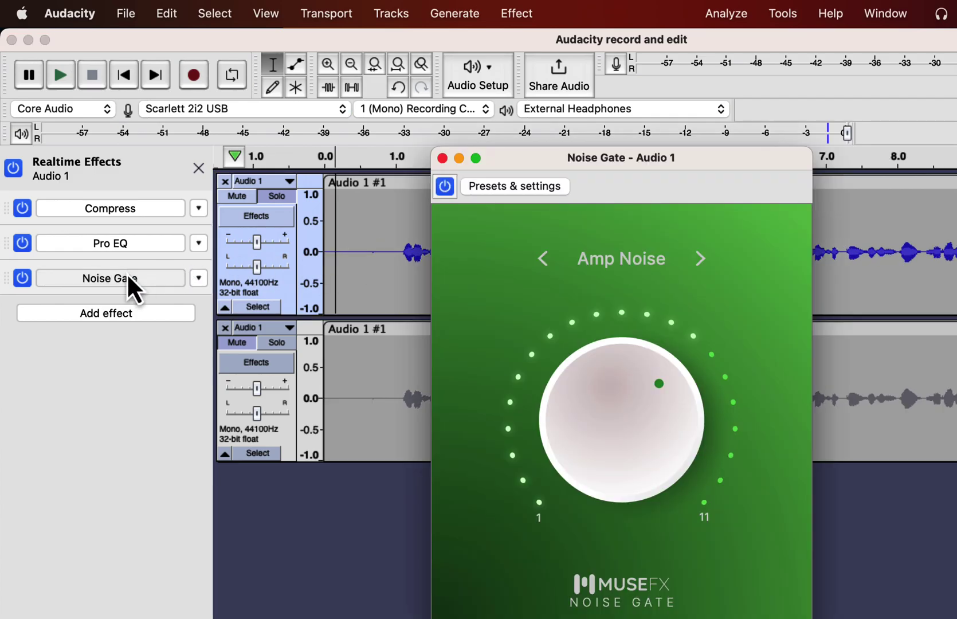
pyautogui.click(312, 259)
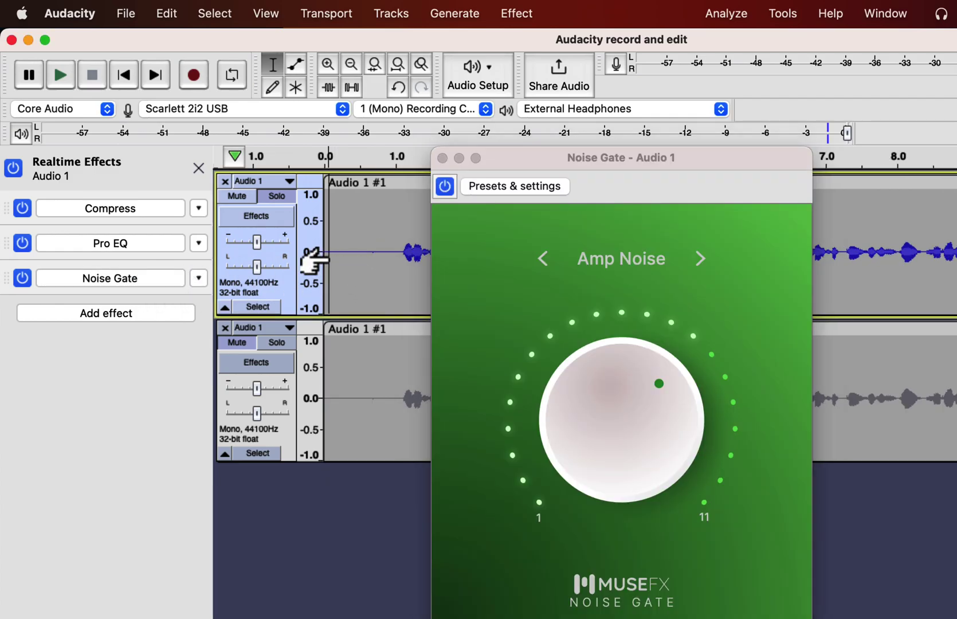
pyautogui.press('space')
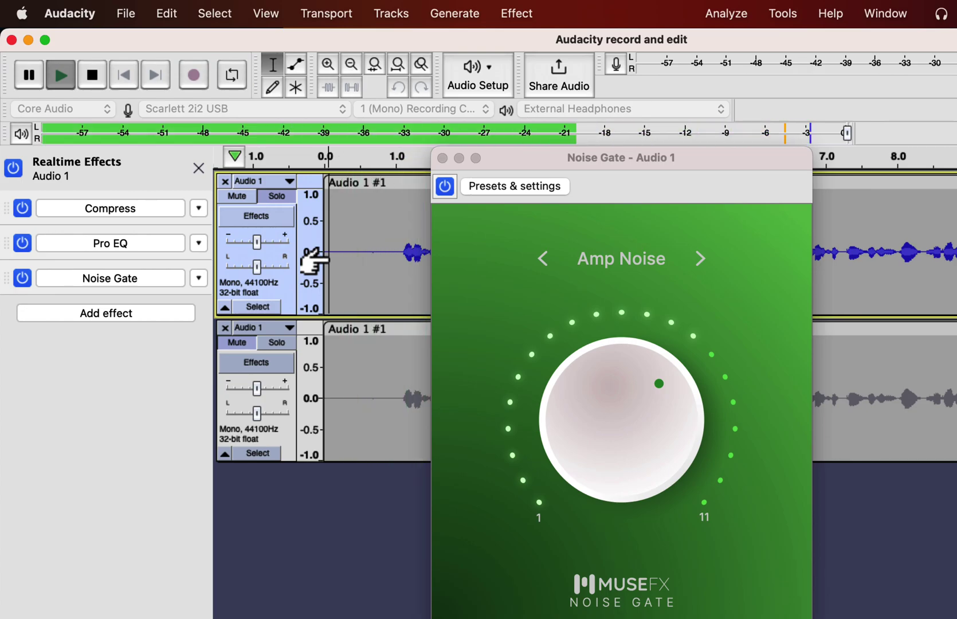
pyautogui.click(602, 259)
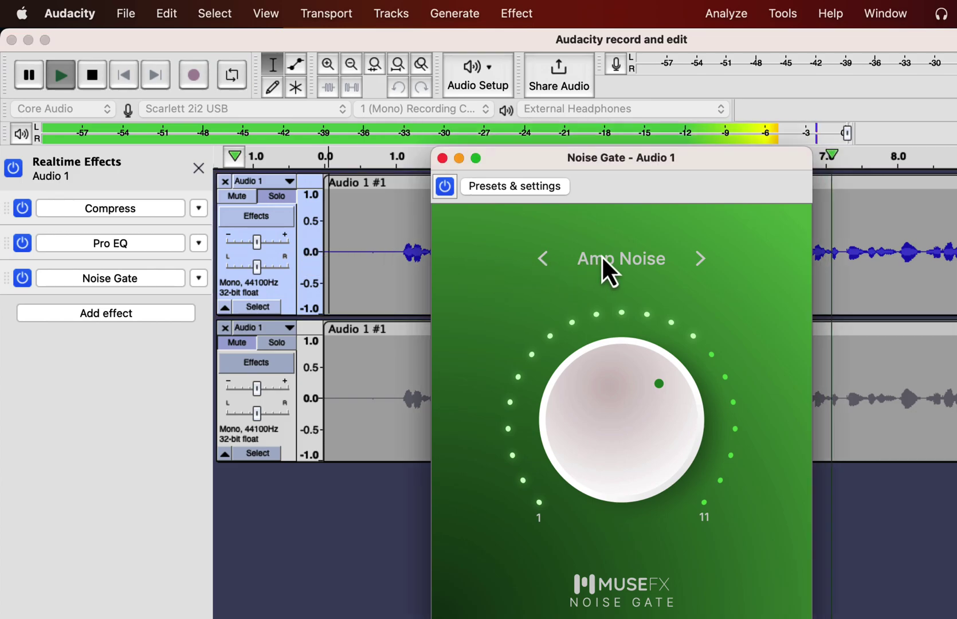
pyautogui.click(602, 259)
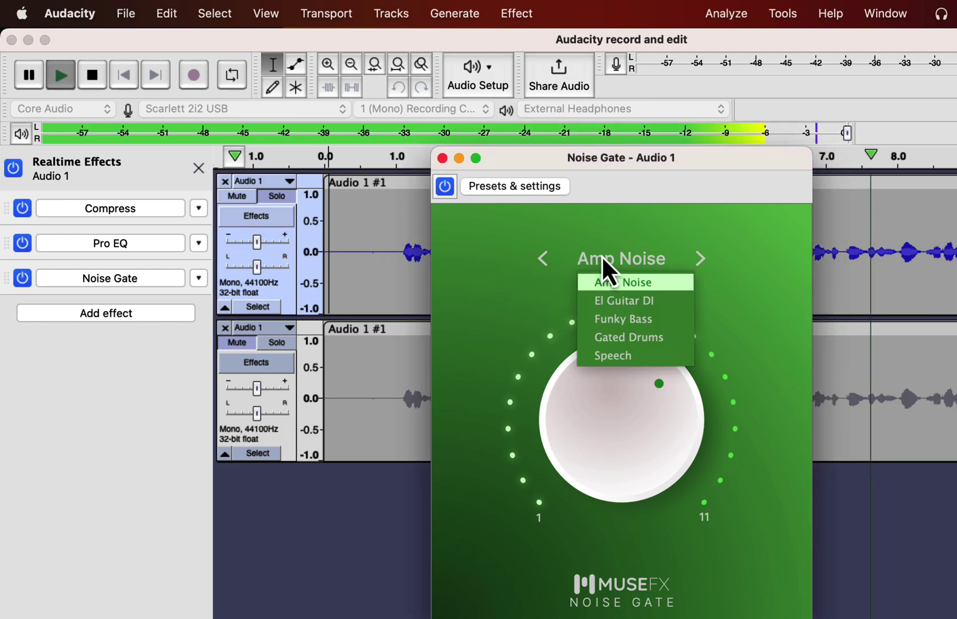
pyautogui.click(615, 354)
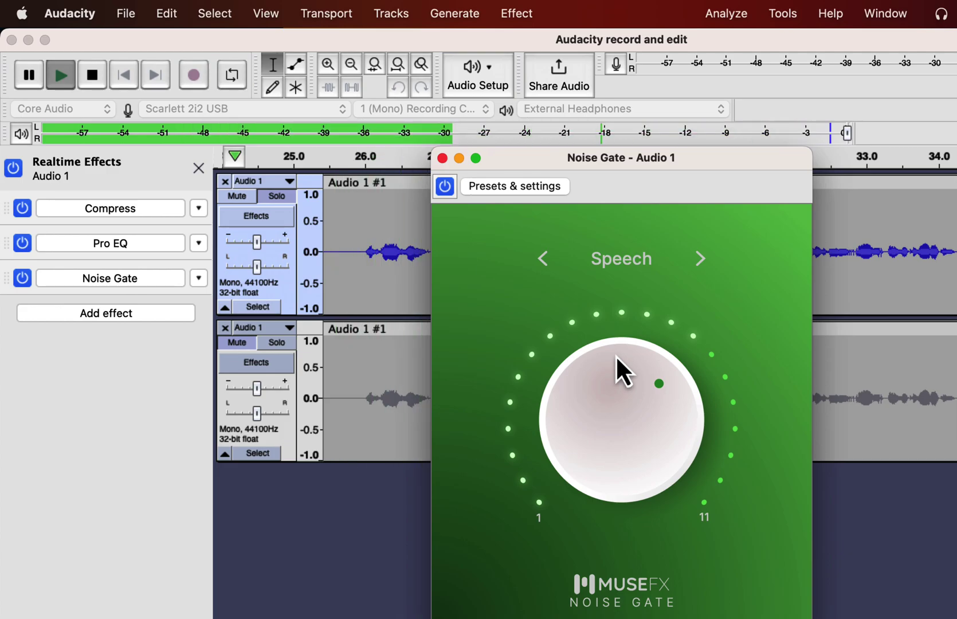
pyautogui.press('space')
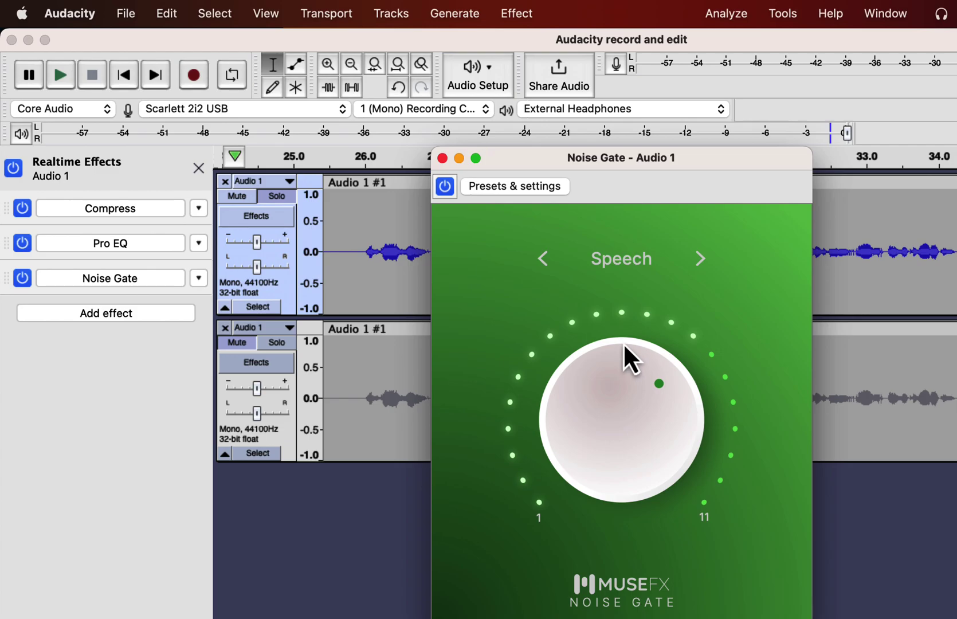
pyautogui.click(443, 158)
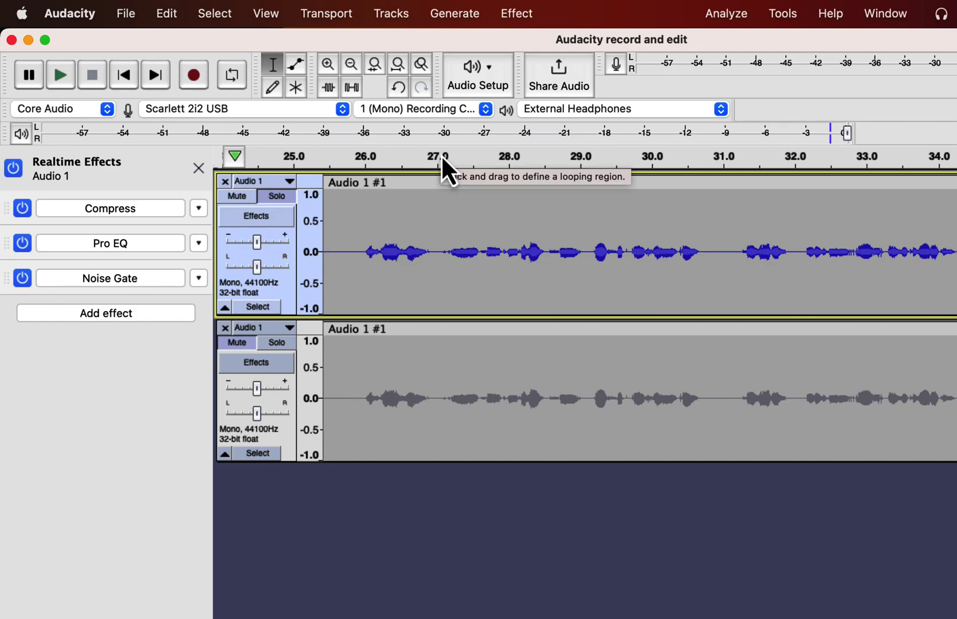
# - Remove Noise Gate from Audio 1's realtime effects, leaving Compress and Pro EQ
pyautogui.click(21, 280)
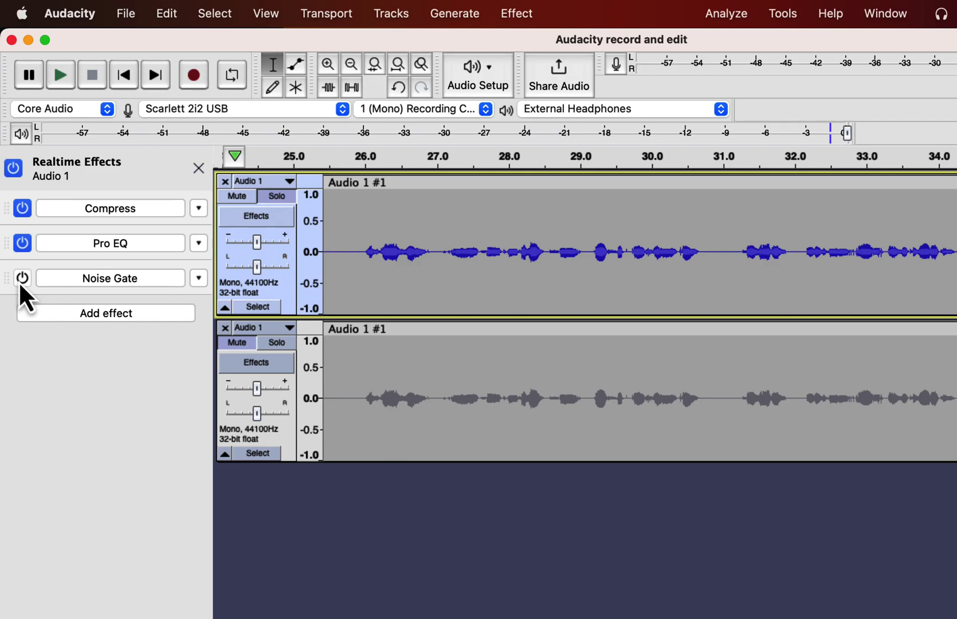
pyautogui.click(200, 278)
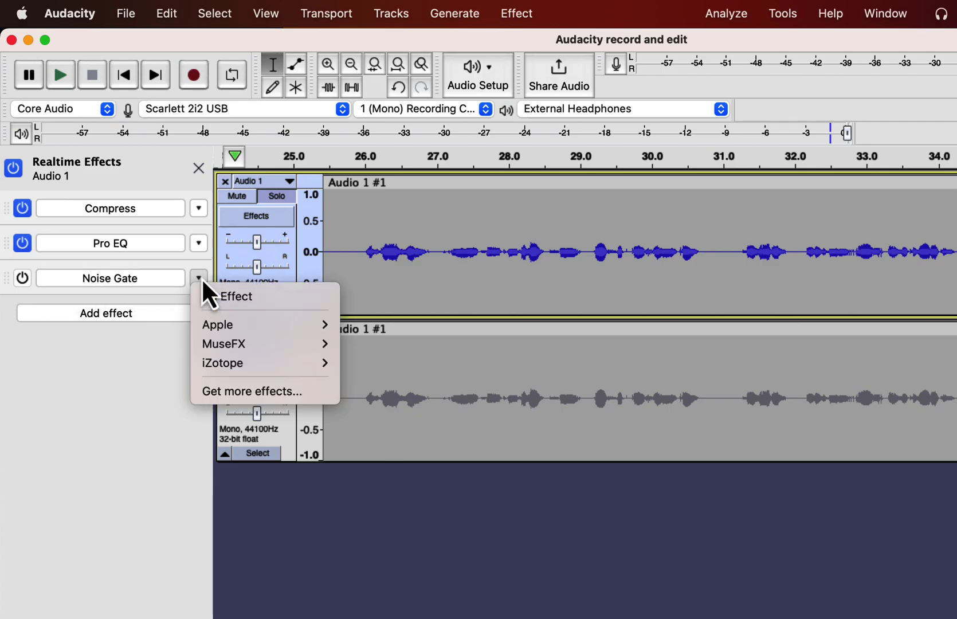
pyautogui.click(208, 293)
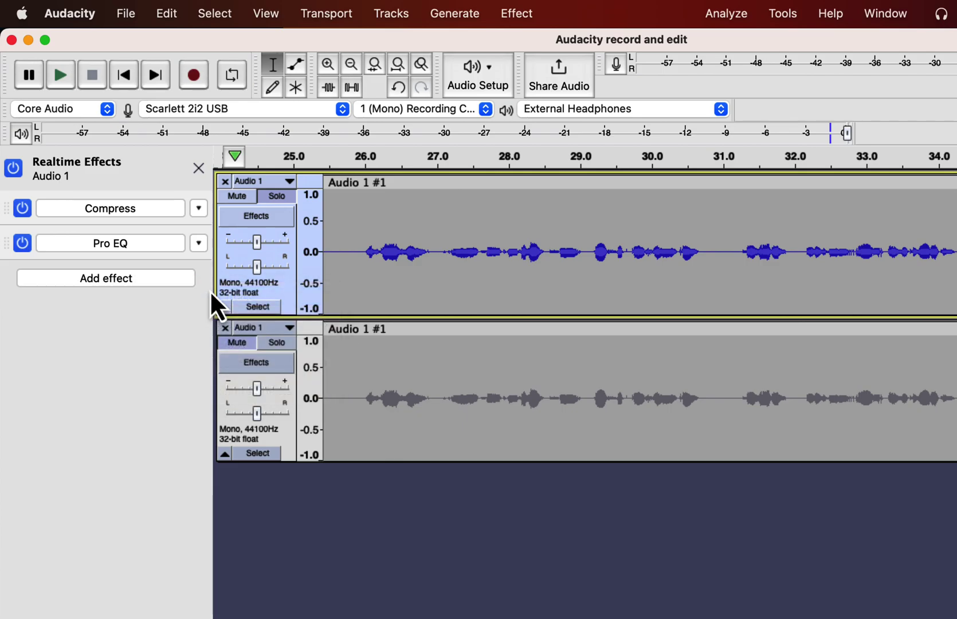
pyautogui.hscroll(-15, 357, 250)
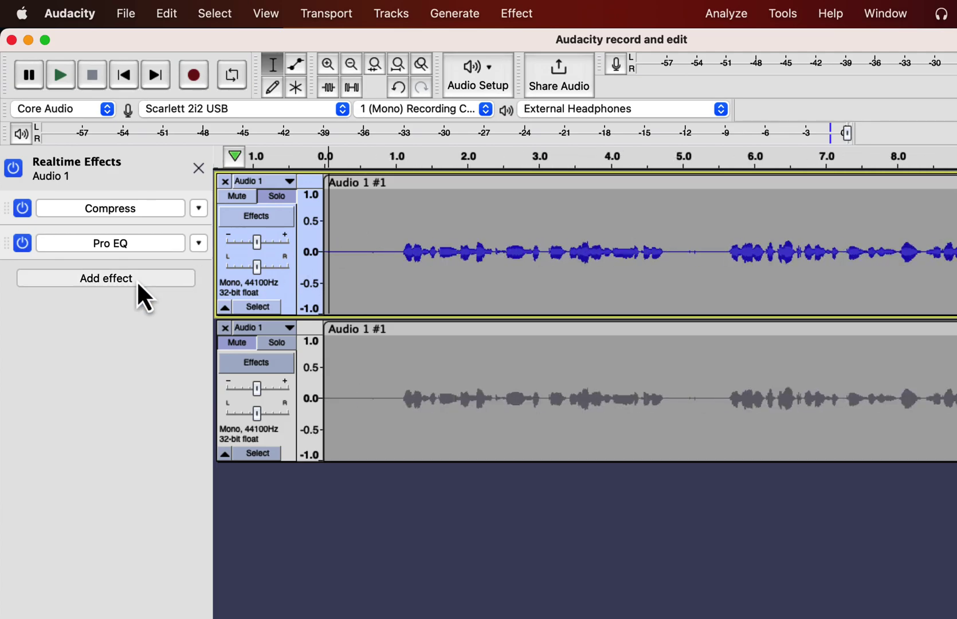
# - Add a MuseFX Reverb after Pro EQ and set it to the Vocal Booth preset
pyautogui.click(114, 281)
pyautogui.moveTo(115, 319)
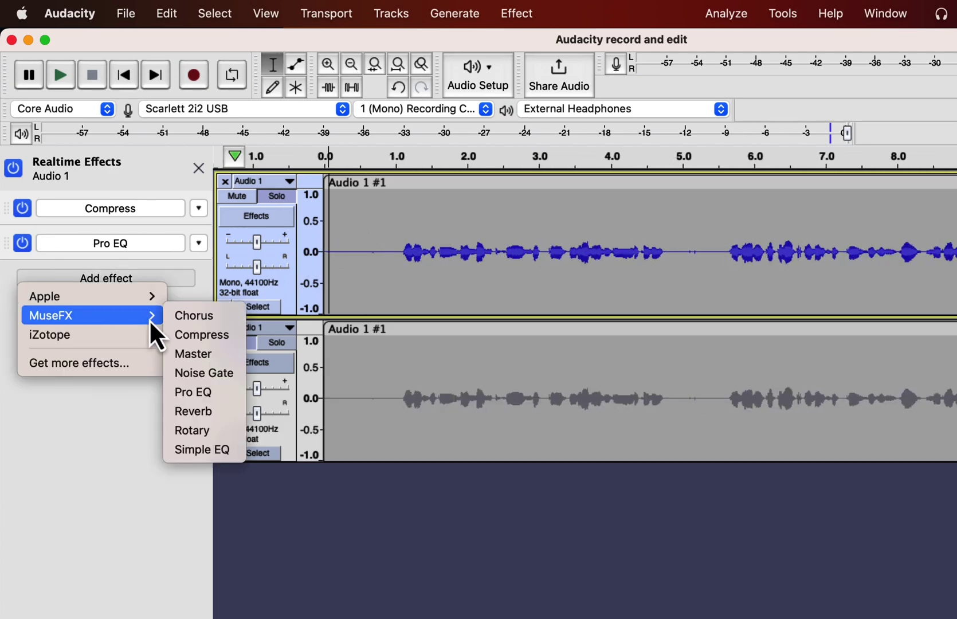
pyautogui.click(204, 412)
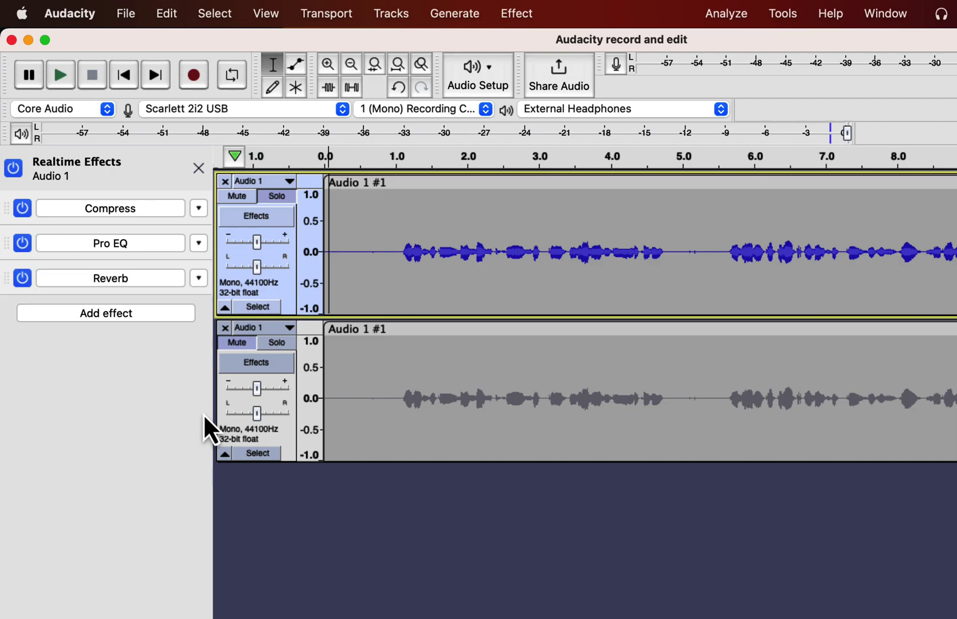
pyautogui.click(145, 277)
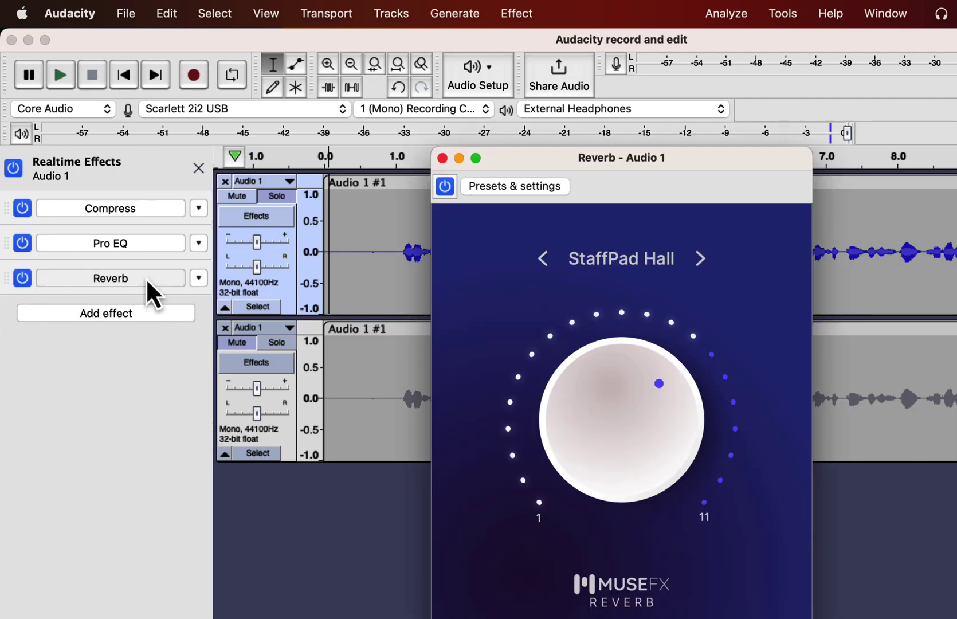
pyautogui.click(617, 256)
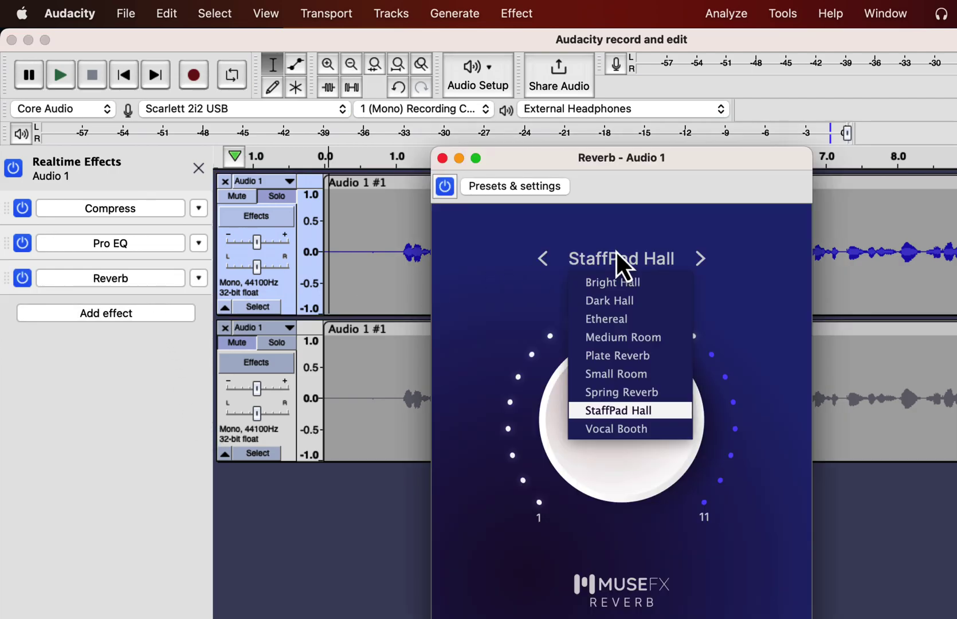
pyautogui.click(594, 425)
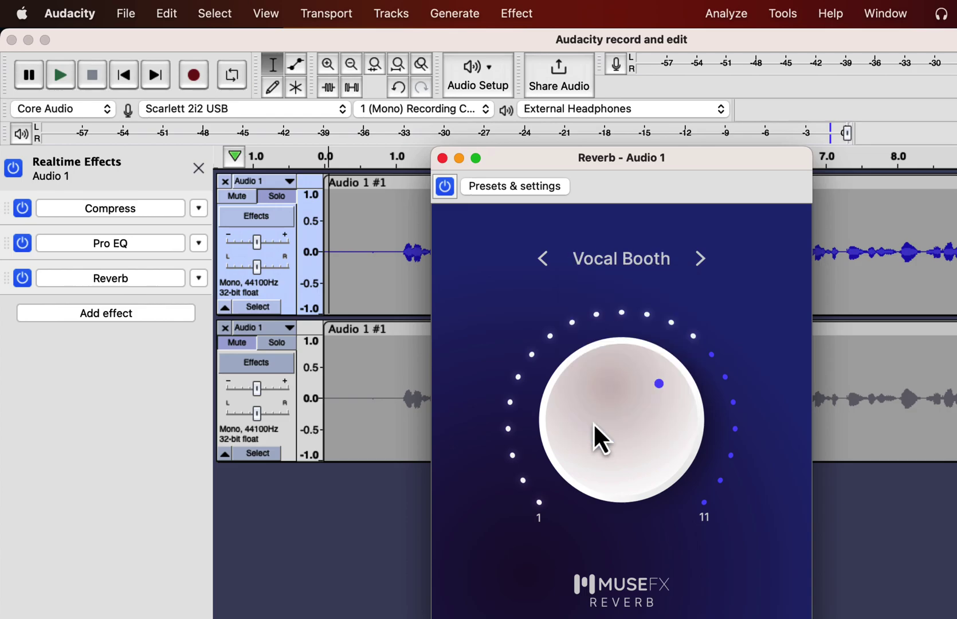
# - Play the track while toggling the Reverb off and back on, then close its window
pyautogui.click(313, 248)
pyautogui.press('space')
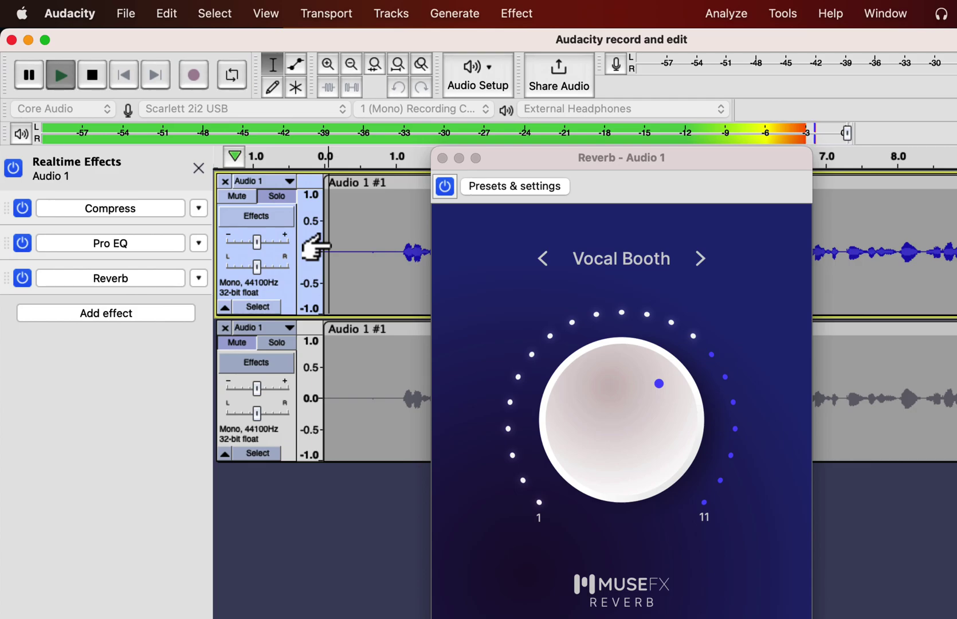
pyautogui.click(23, 277)
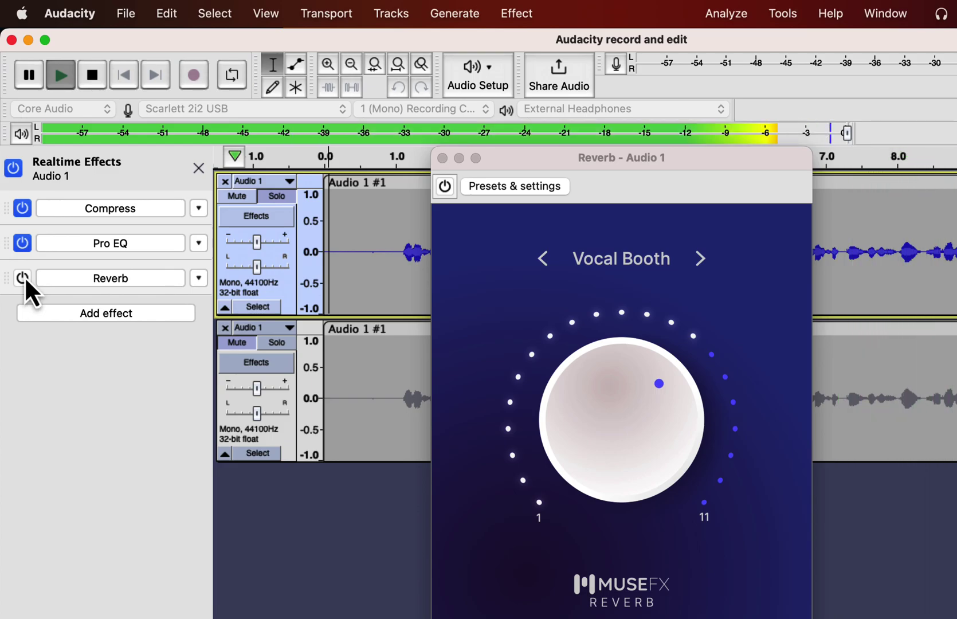
pyautogui.click(25, 278)
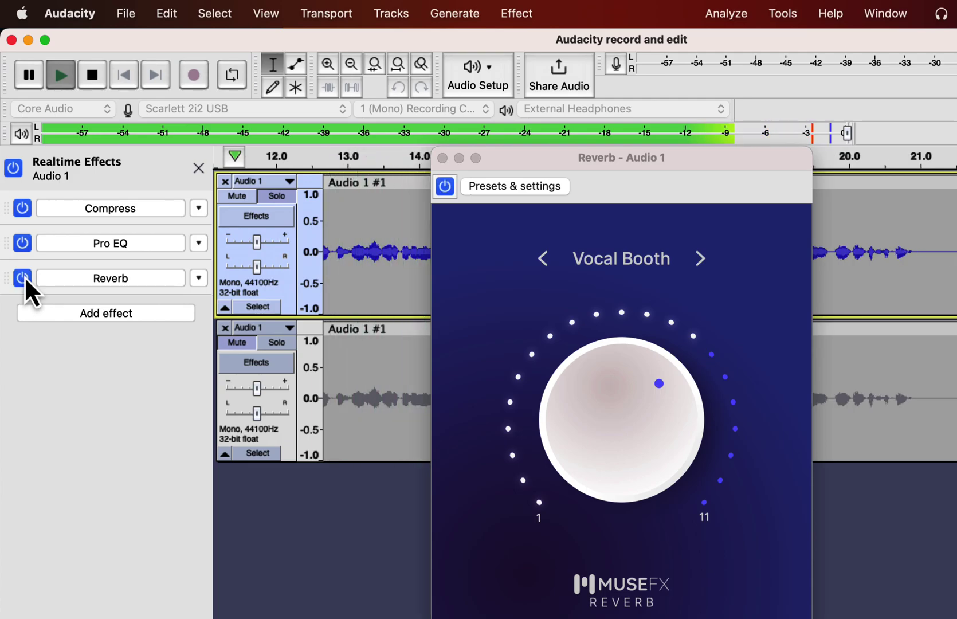
pyautogui.press('space')
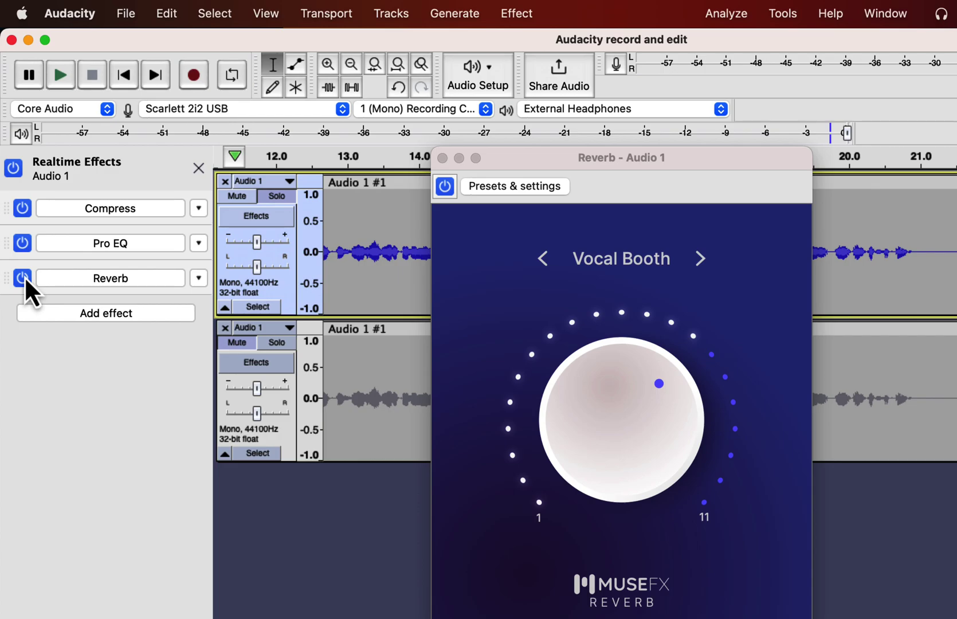
pyautogui.click(442, 160)
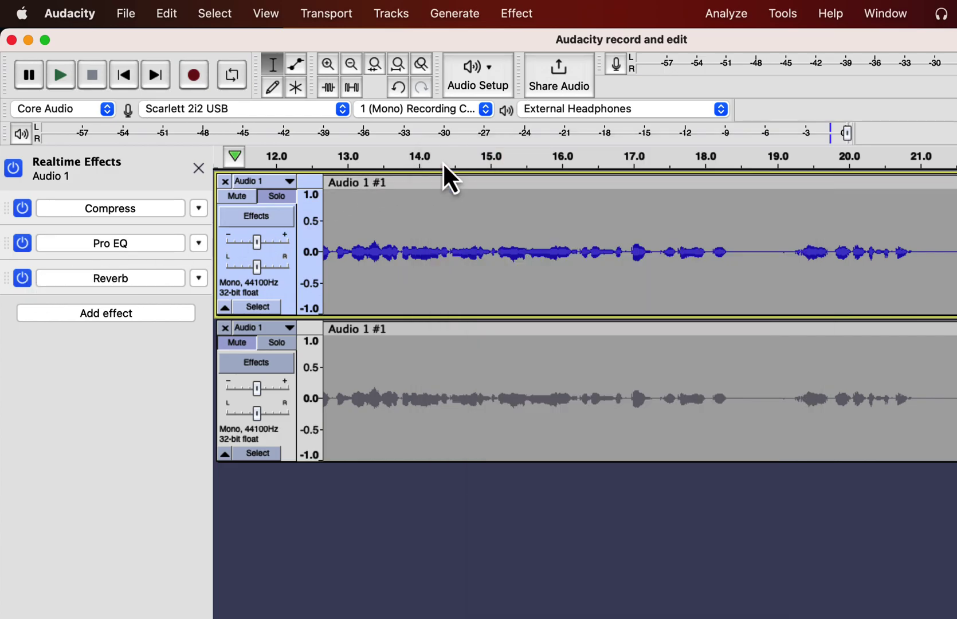
# - Add a second MuseFX Reverb to Audio 1 and start playback from the beginning
pyautogui.click(116, 316)
pyautogui.moveTo(114, 348)
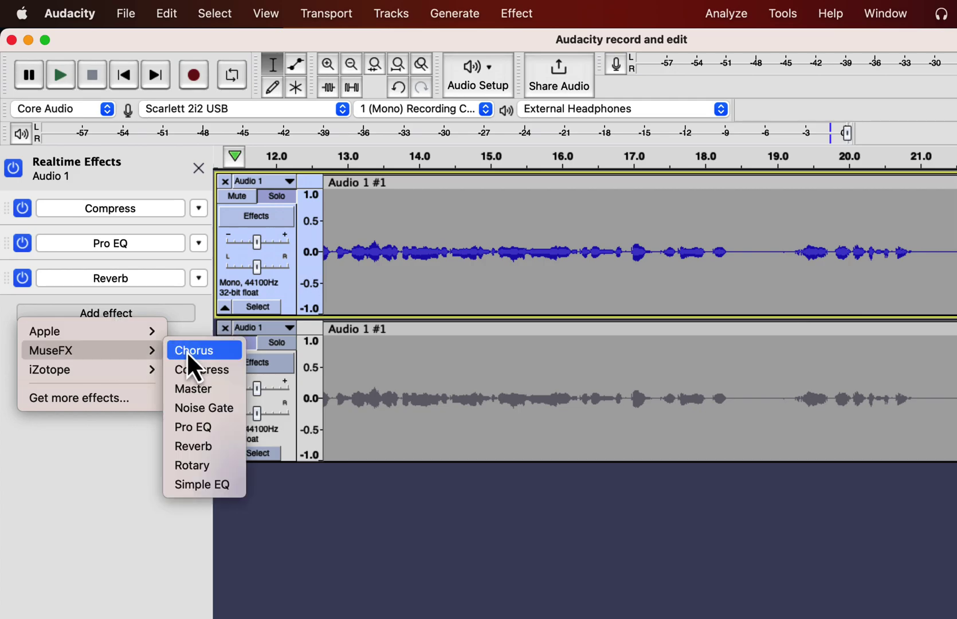
pyautogui.click(194, 450)
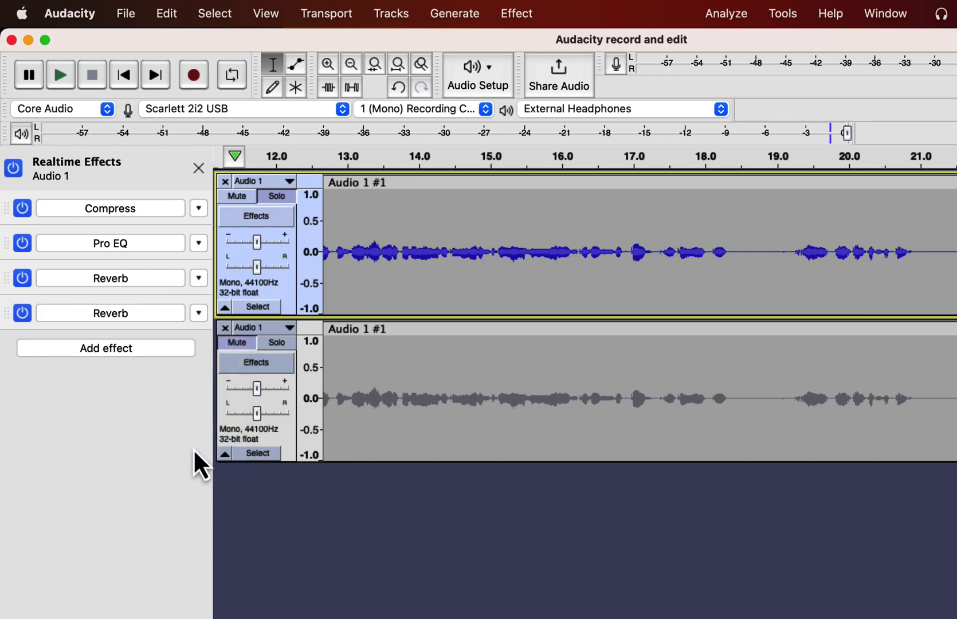
pyautogui.click(127, 314)
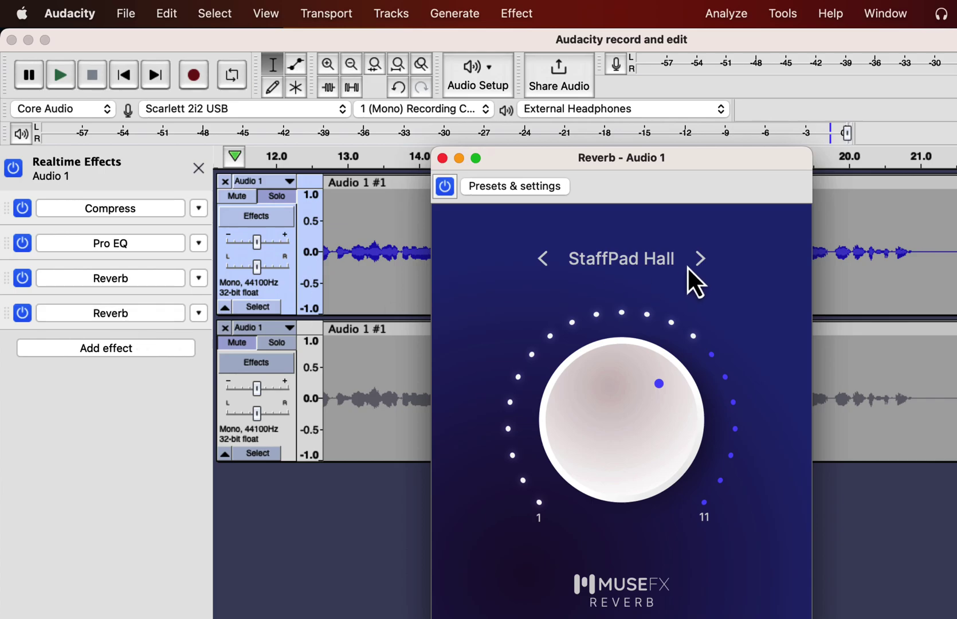
pyautogui.hscroll(-10, 393, 264)
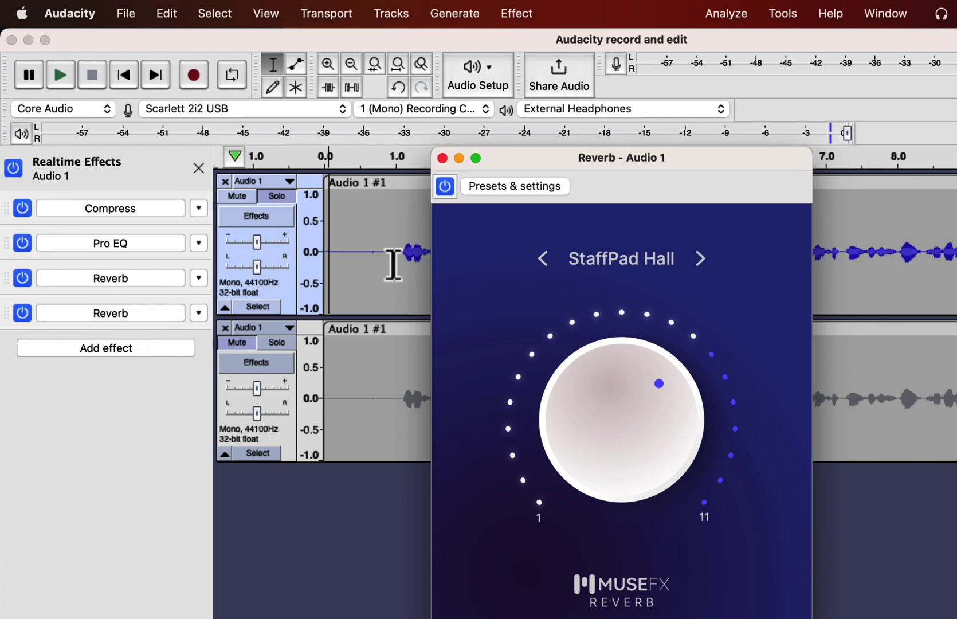
pyautogui.press('space')
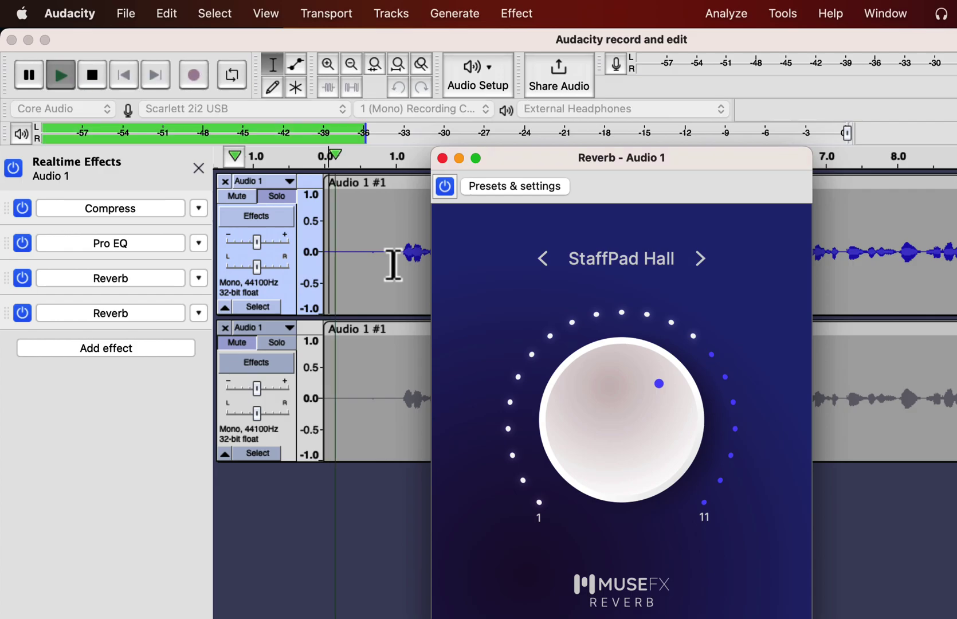
# - Audition the Bright Hall, Ethereal and Spring Reverb presets, settling on Plate Reverb
pyautogui.click(608, 255)
pyautogui.click(607, 279)
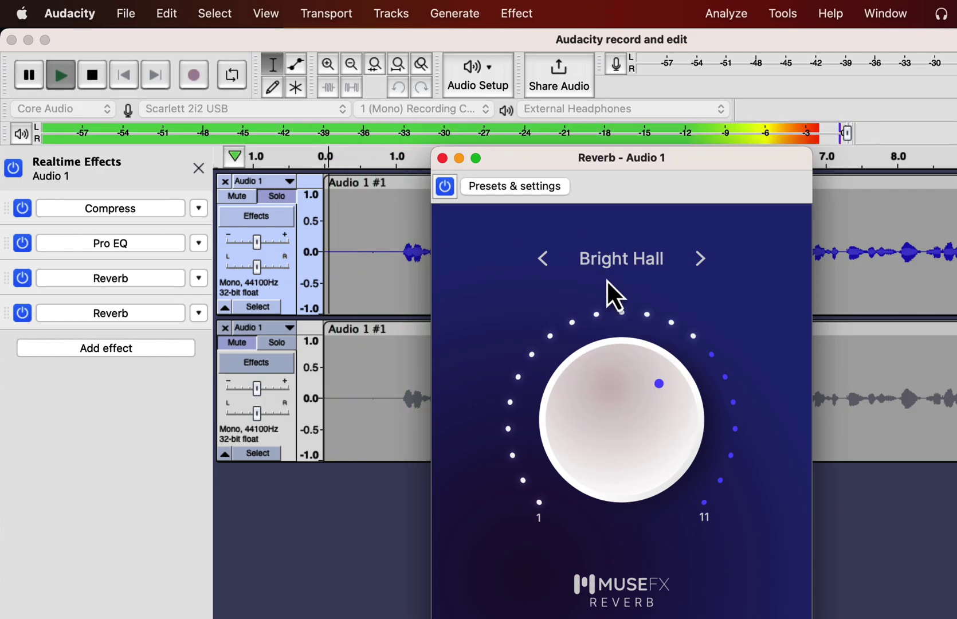
pyautogui.click(617, 260)
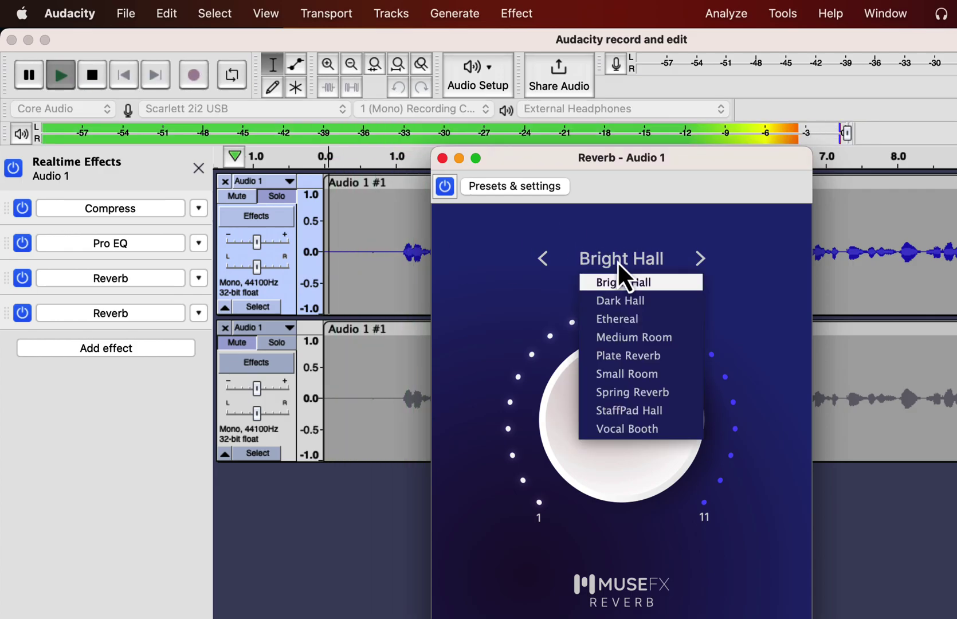
pyautogui.click(613, 322)
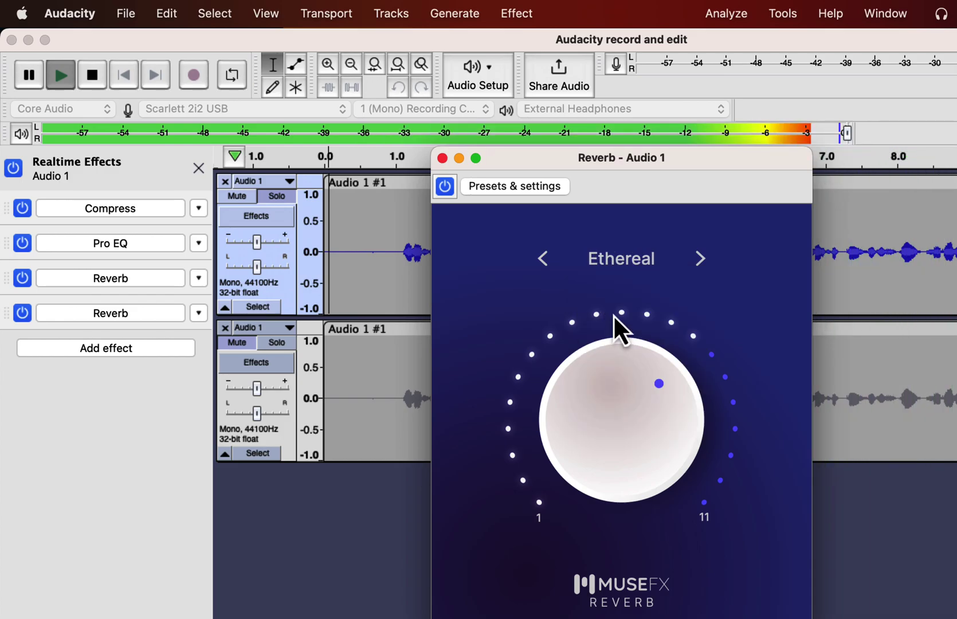
pyautogui.click(624, 258)
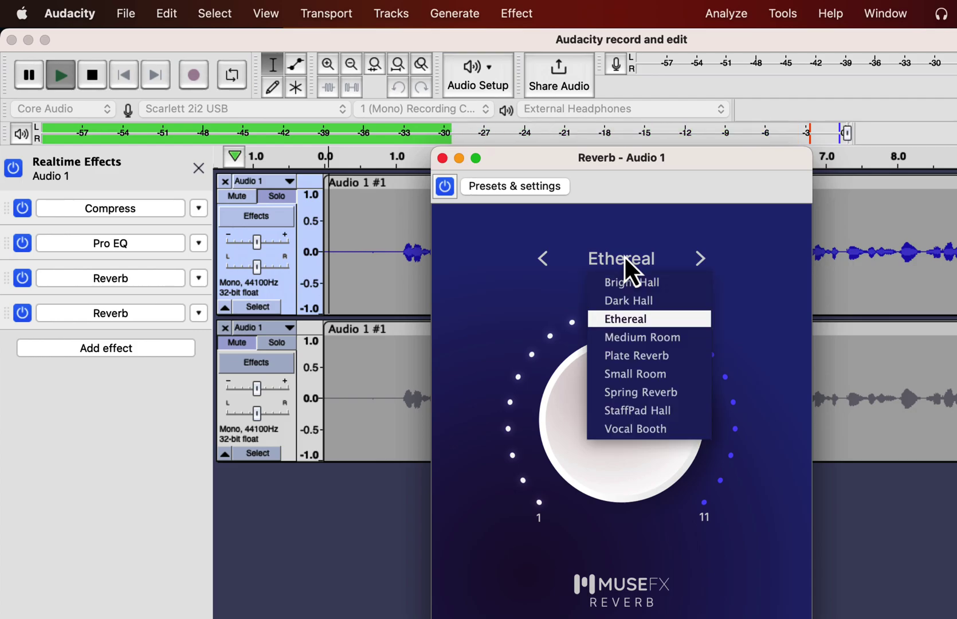
pyautogui.click(620, 395)
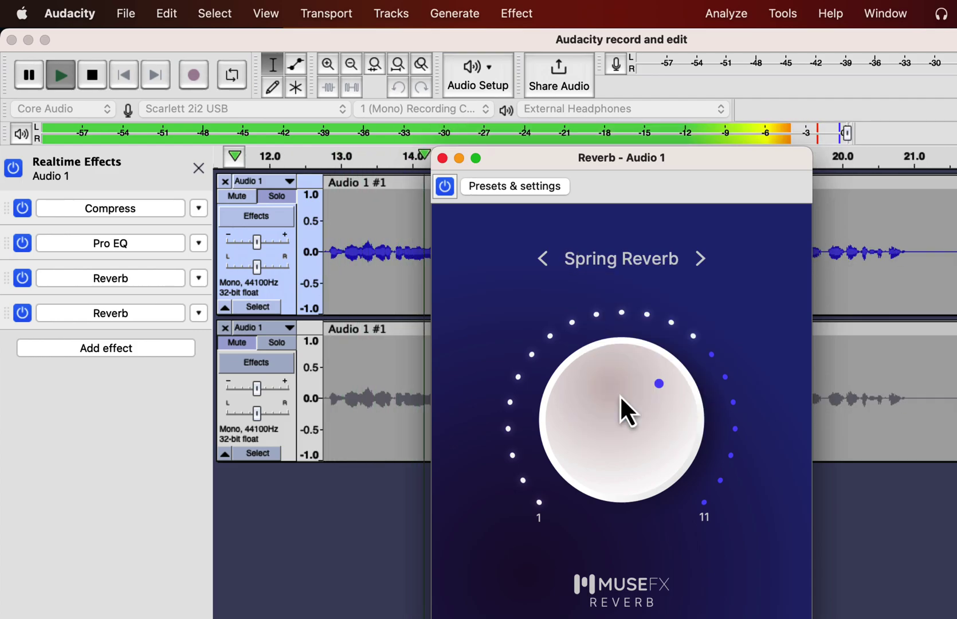
pyautogui.click(620, 264)
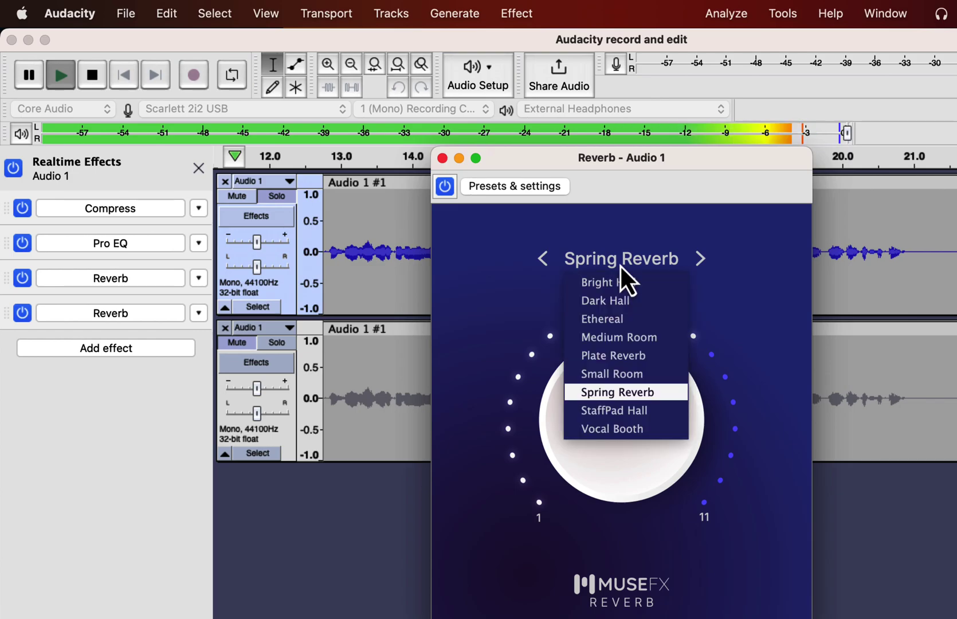
pyautogui.click(604, 359)
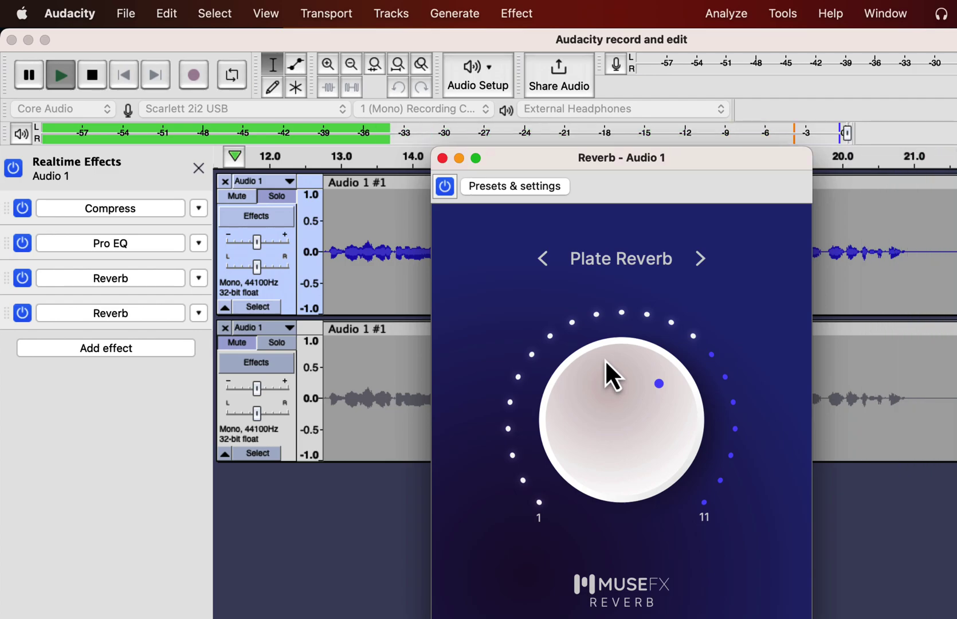
pyautogui.press('space')
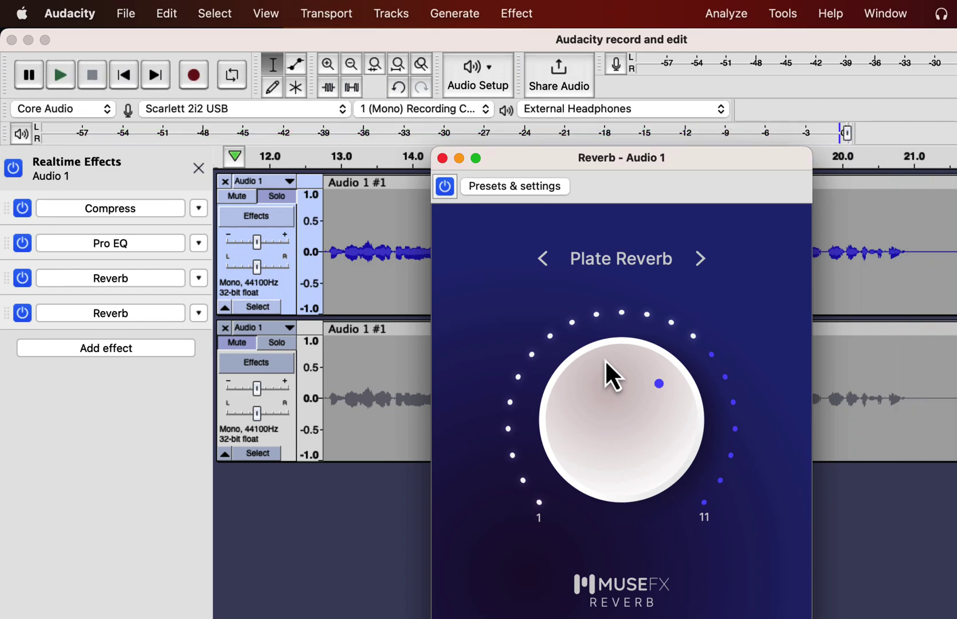
pyautogui.click(443, 158)
# - Remove the extra Reverb so Audio 1 runs Compress, Pro EQ, then Reverb
pyautogui.click(199, 313)
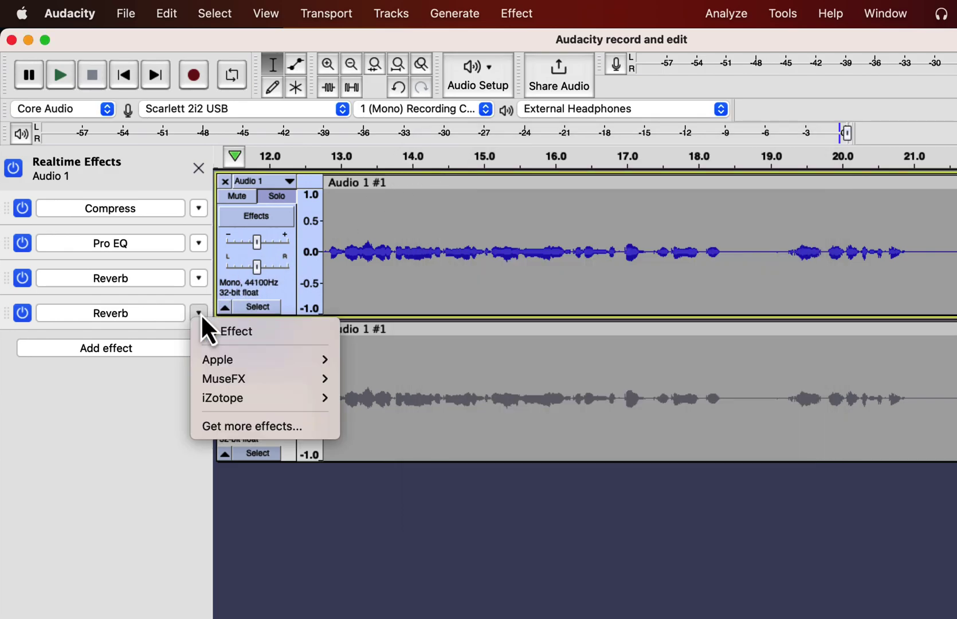
pyautogui.click(224, 331)
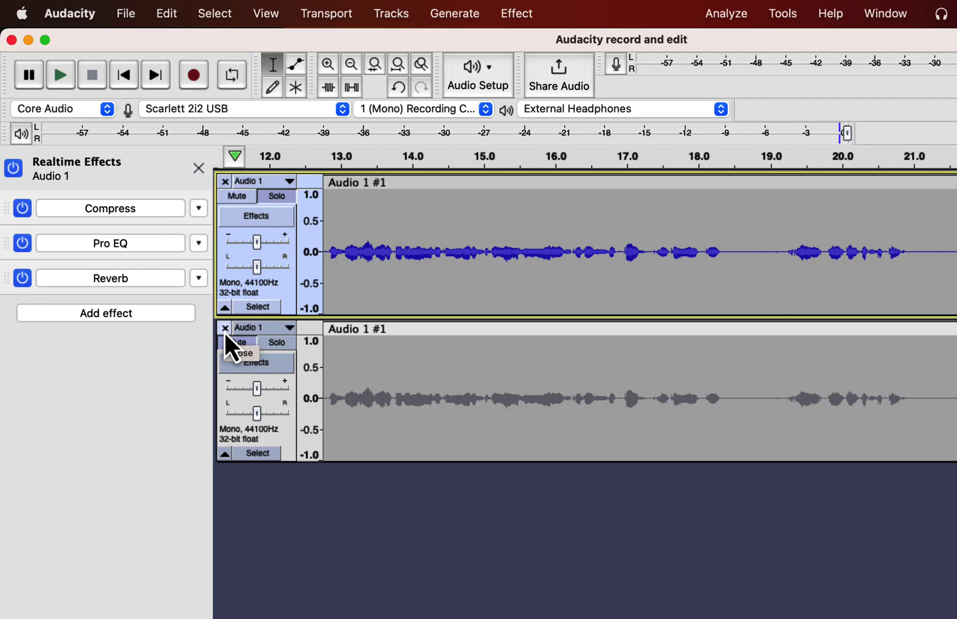
pyautogui.click(449, 249)
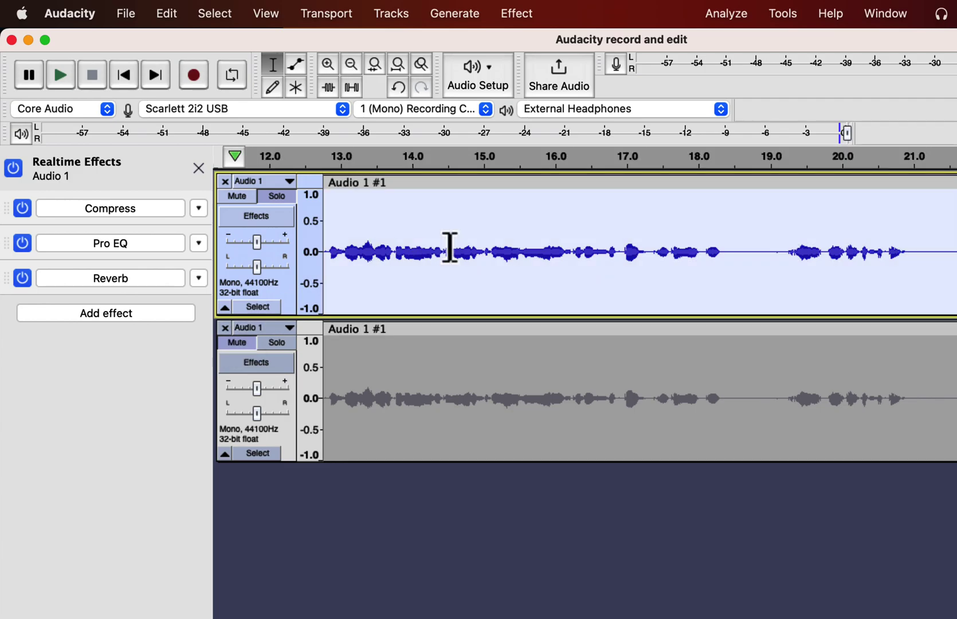
pyautogui.press('Home')
pyautogui.click(403, 390)
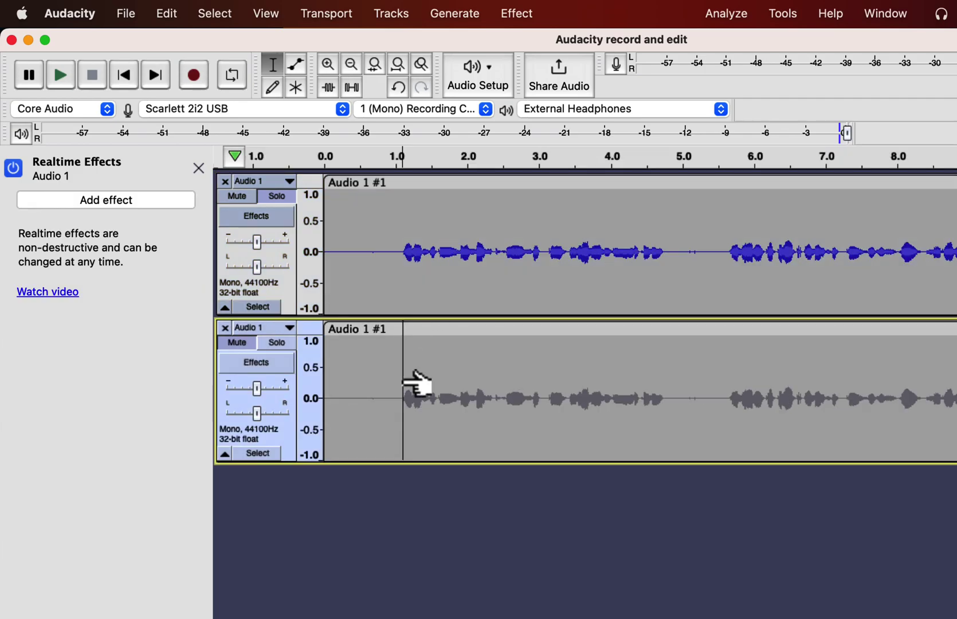
# - Solo the effected first track, select its whole clip and start the export
pyautogui.click(267, 347)
pyautogui.doubleClick(395, 378)
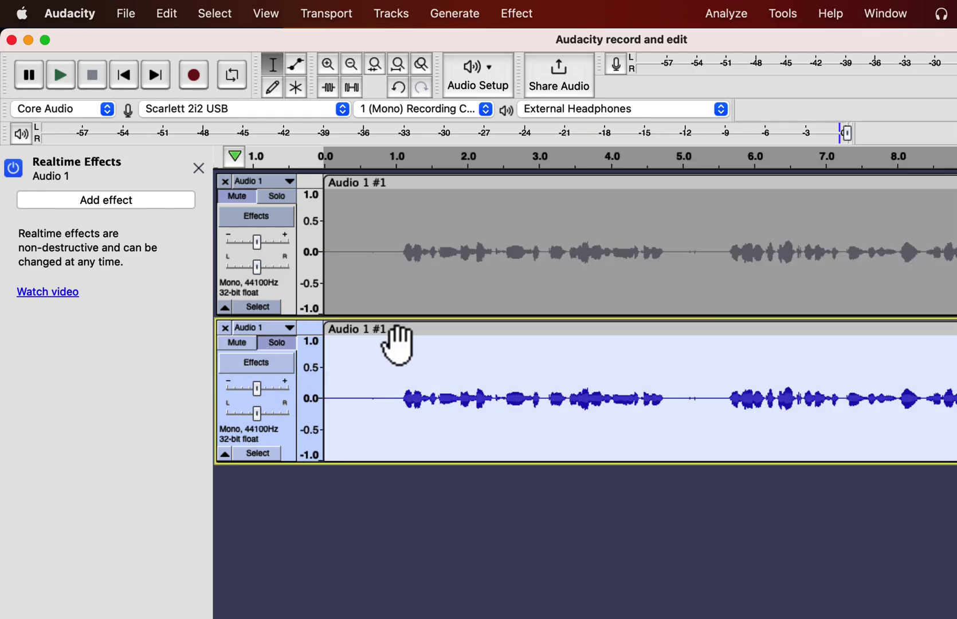
pyautogui.click(404, 257)
pyautogui.click(284, 197)
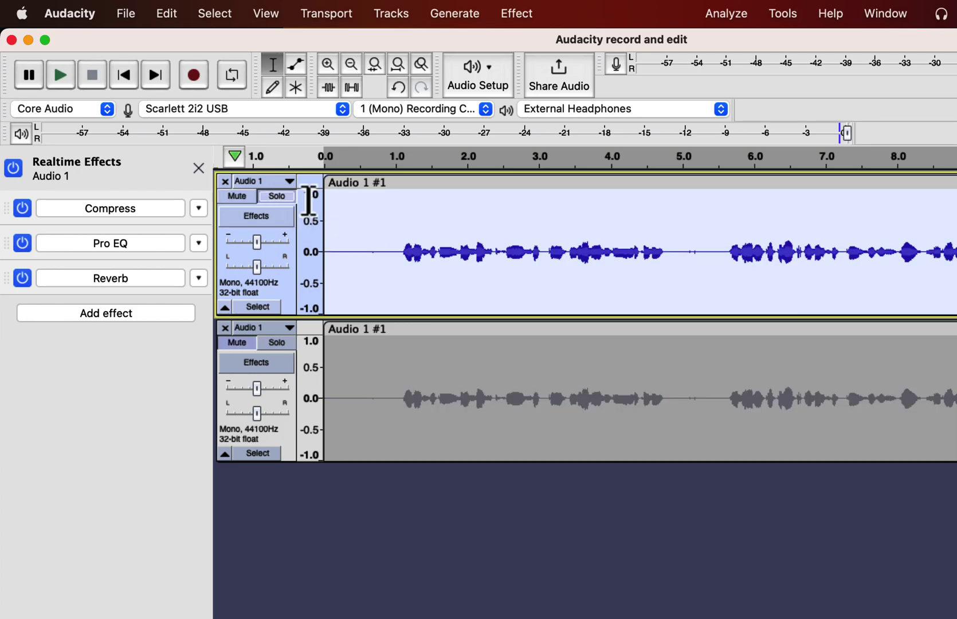
pyautogui.click(471, 235)
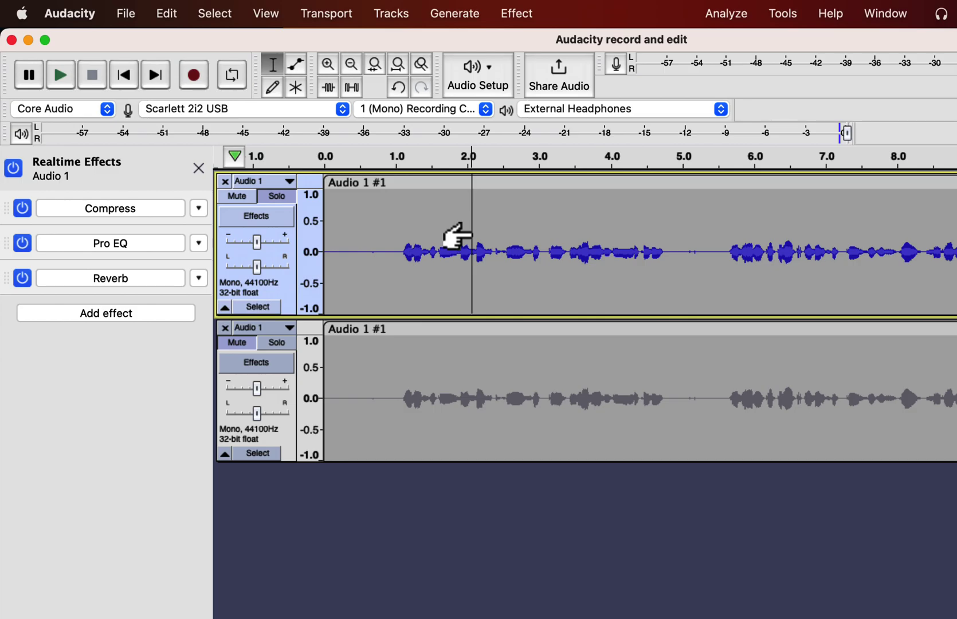
pyautogui.doubleClick(471, 234)
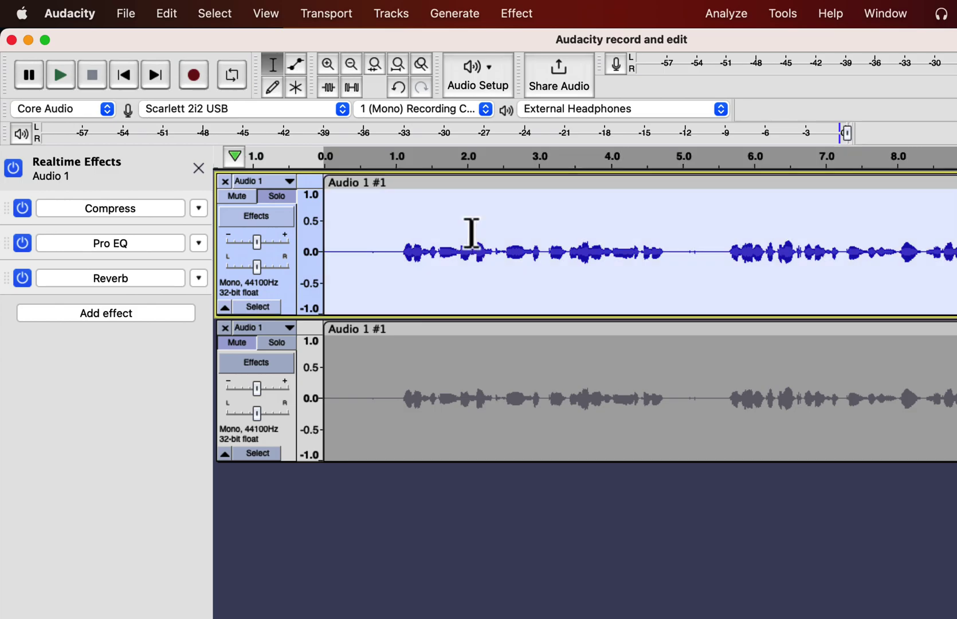
pyautogui.click(123, 12)
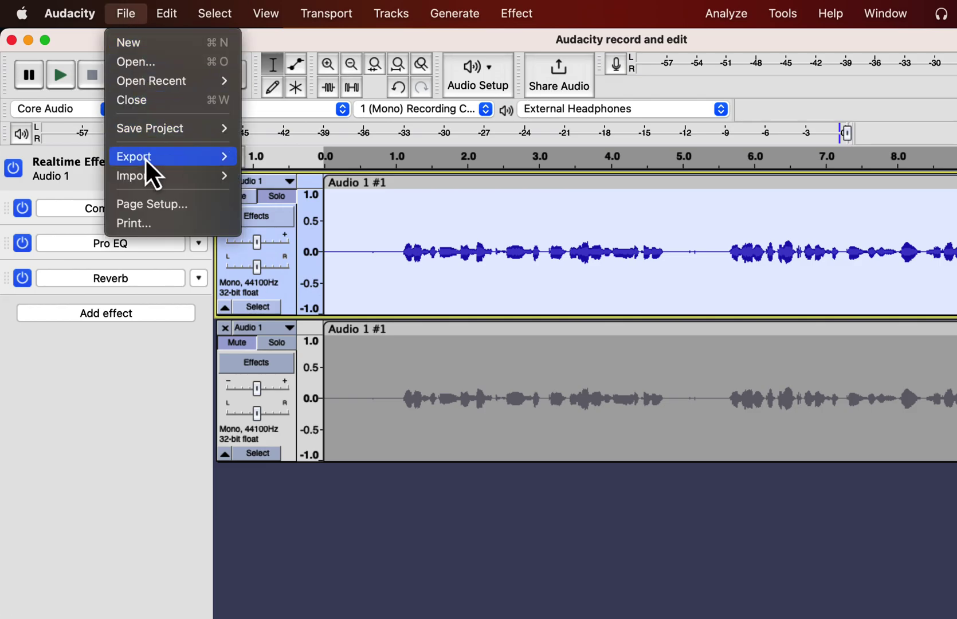
# - Export the clip as 'reak time effects.wav' and import it back as a third track
pyautogui.moveTo(146, 162)
pyautogui.click(279, 178)
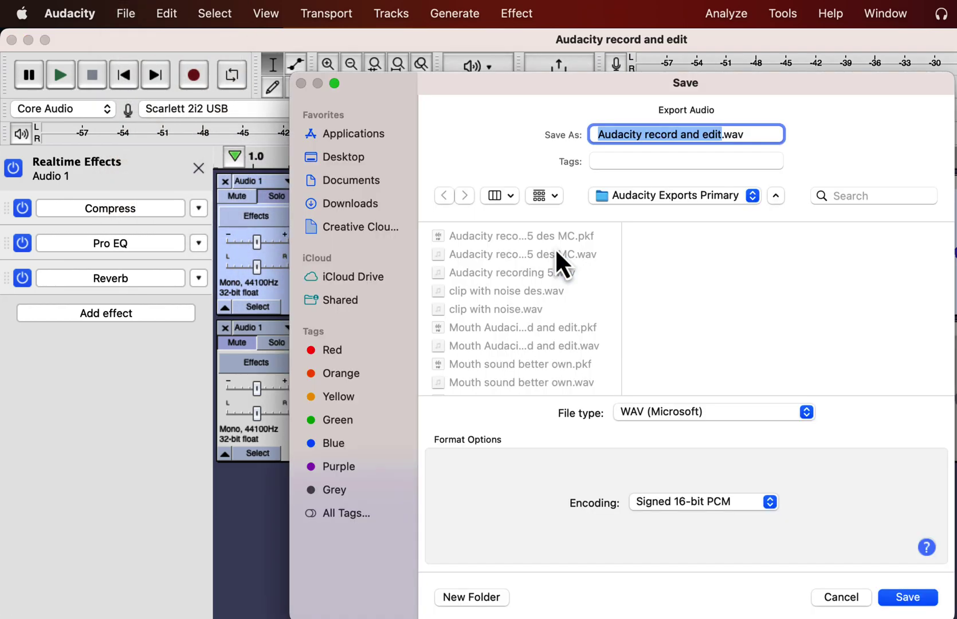
pyautogui.write('reak tue')
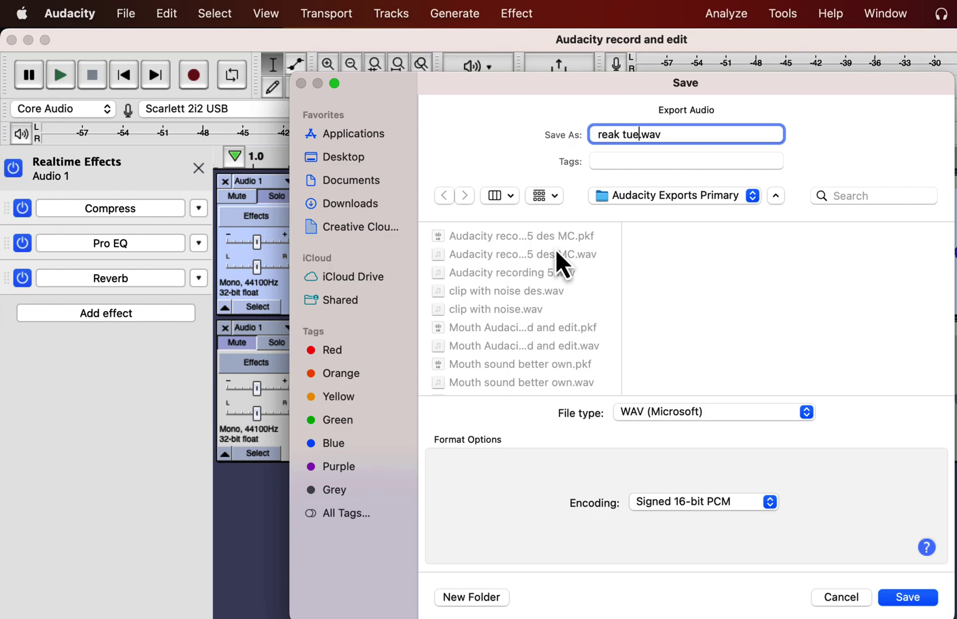
pyautogui.press('BackSpace')
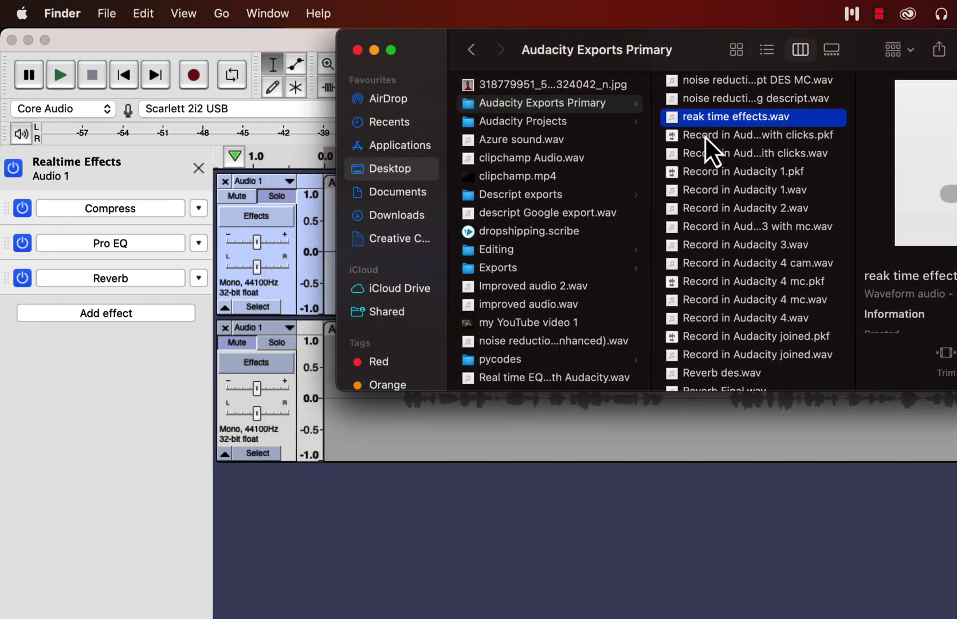
pyautogui.moveTo(706, 137); pyautogui.dragTo(391, 561)
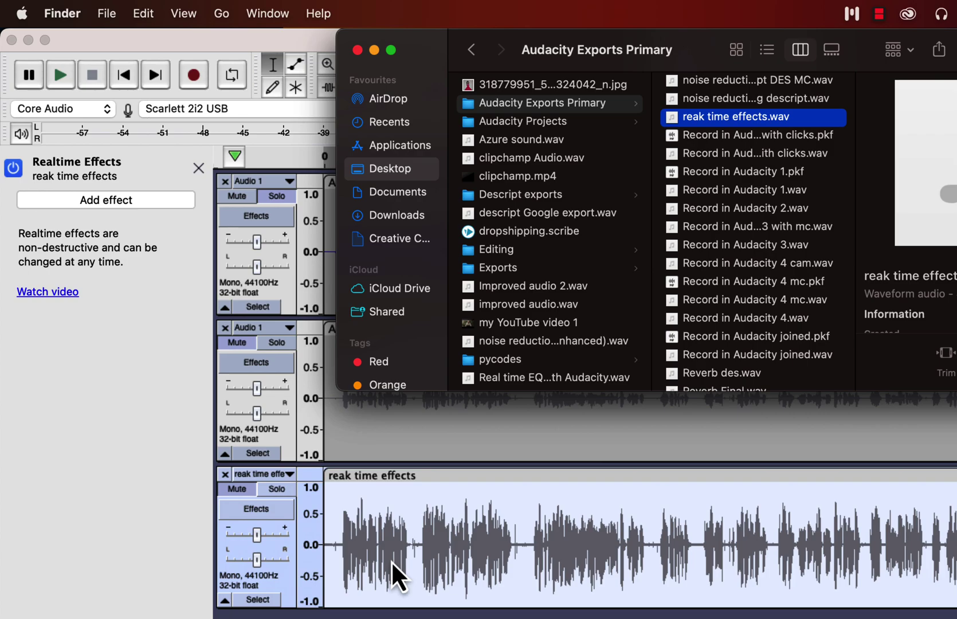
pyautogui.click(357, 50)
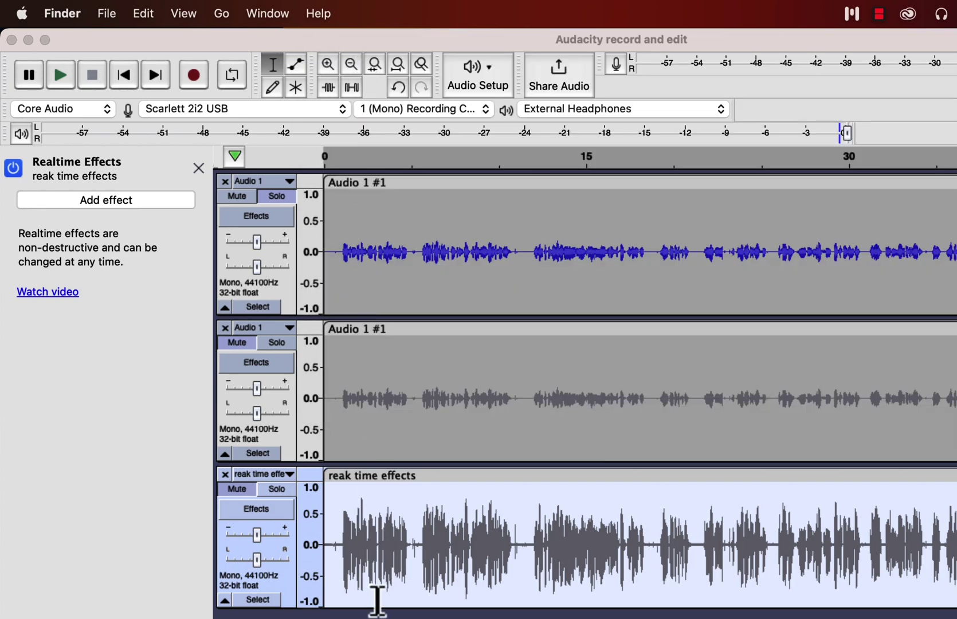
# - During playback, solo effected, unprocessed and re-imported tracks in turn, ending on the re-imported one
pyautogui.click(363, 539)
pyautogui.click(280, 491)
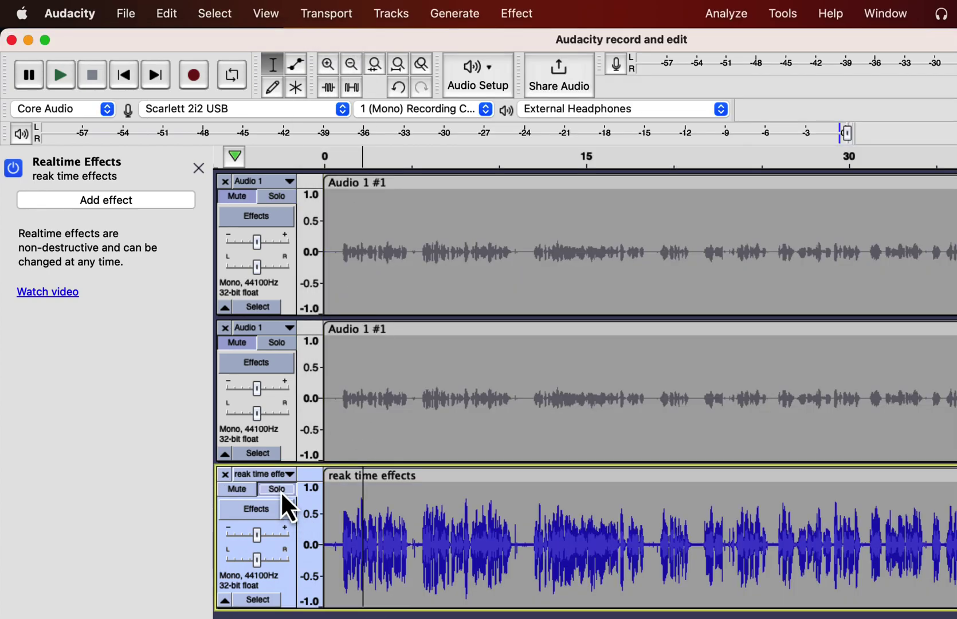
pyautogui.click(334, 530)
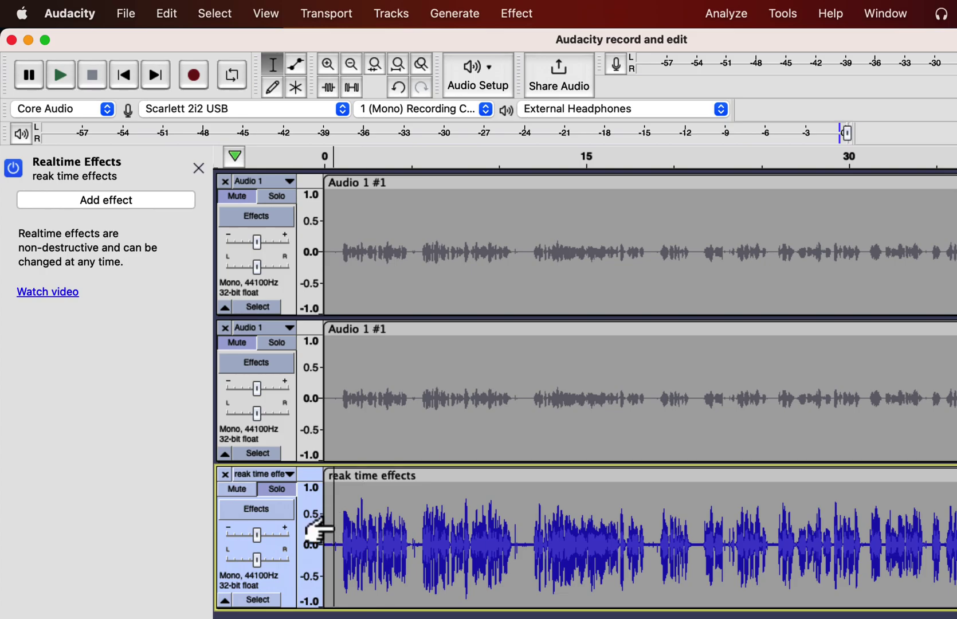
pyautogui.press('space')
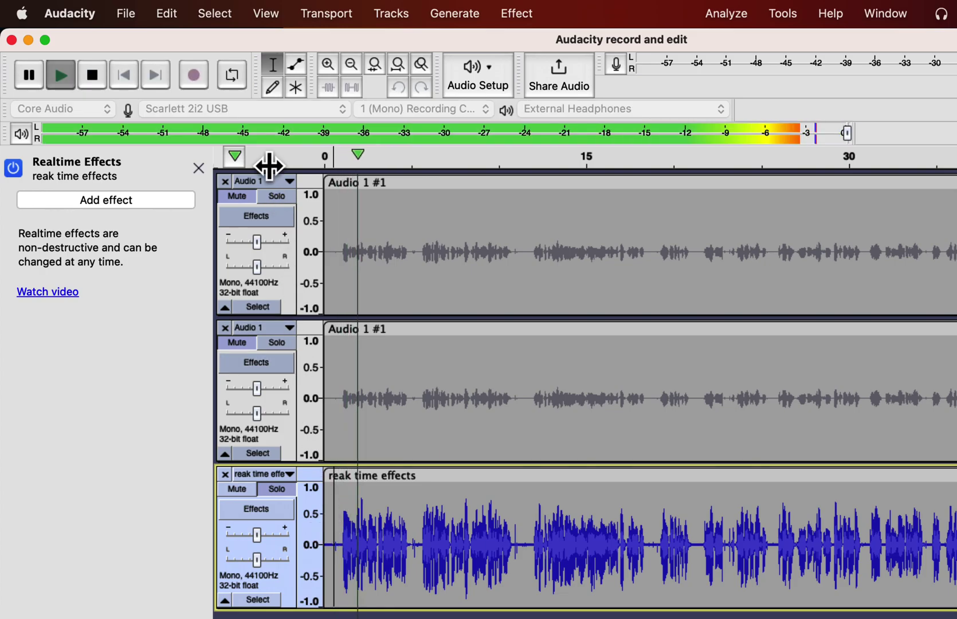
pyautogui.click(275, 195)
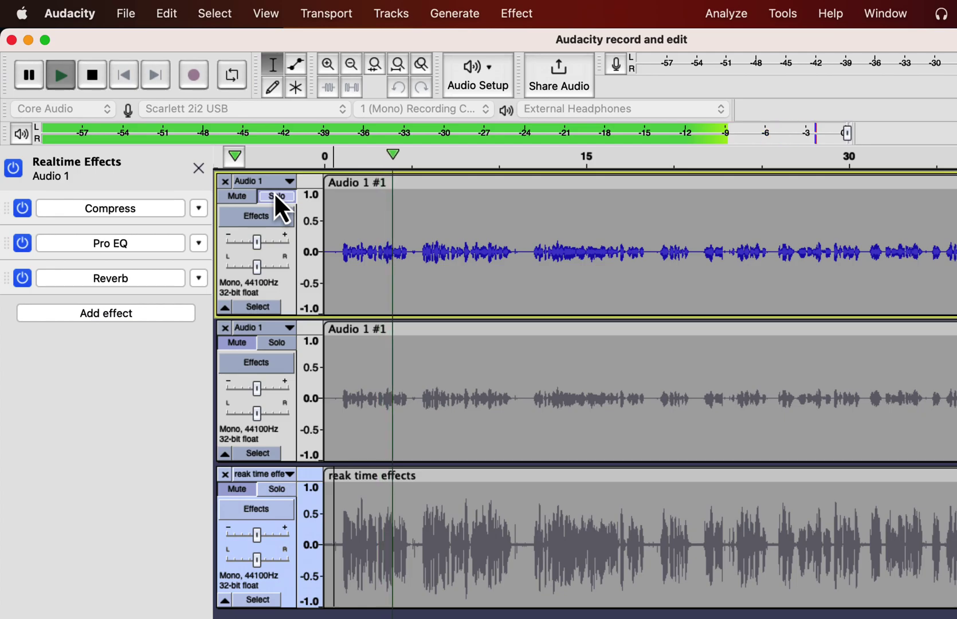
pyautogui.click(272, 344)
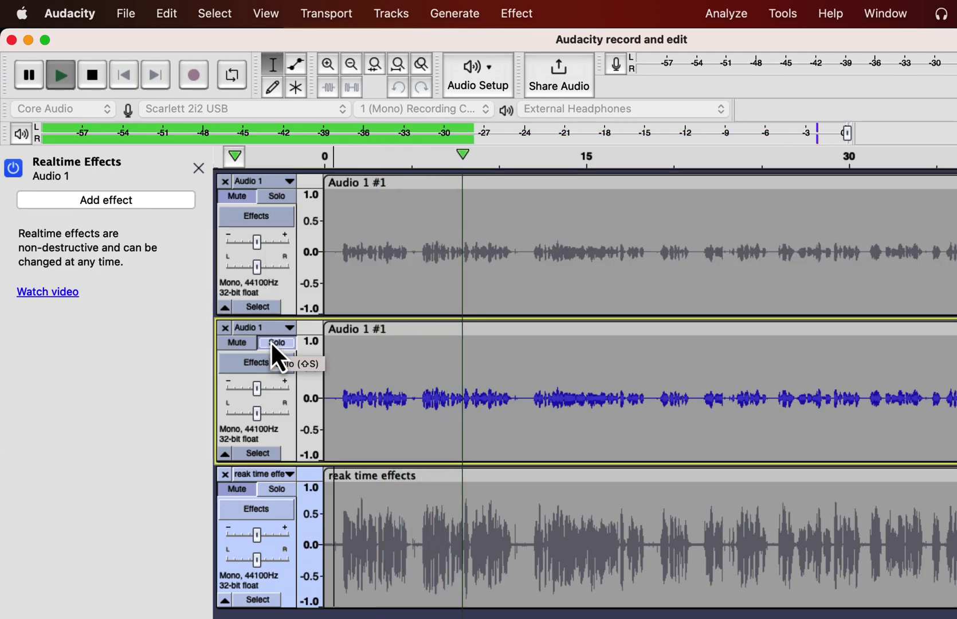
pyautogui.click(277, 490)
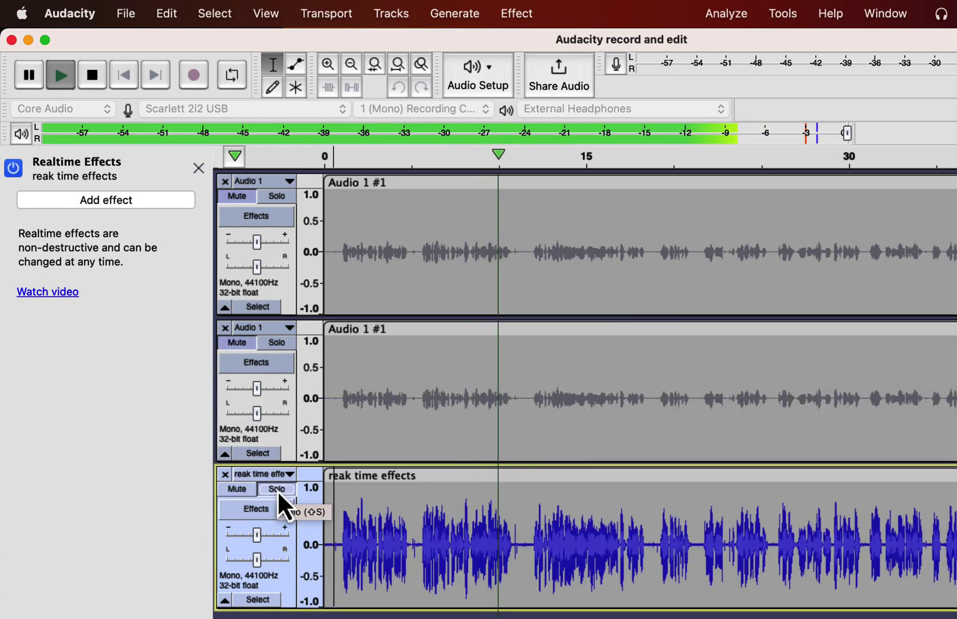
pyautogui.click(278, 343)
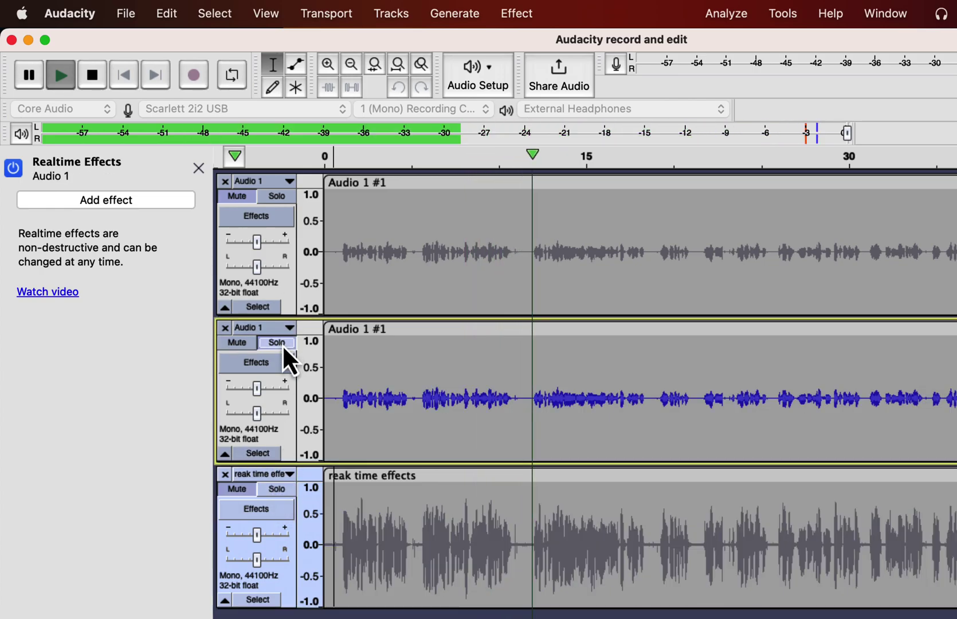
pyautogui.click(283, 195)
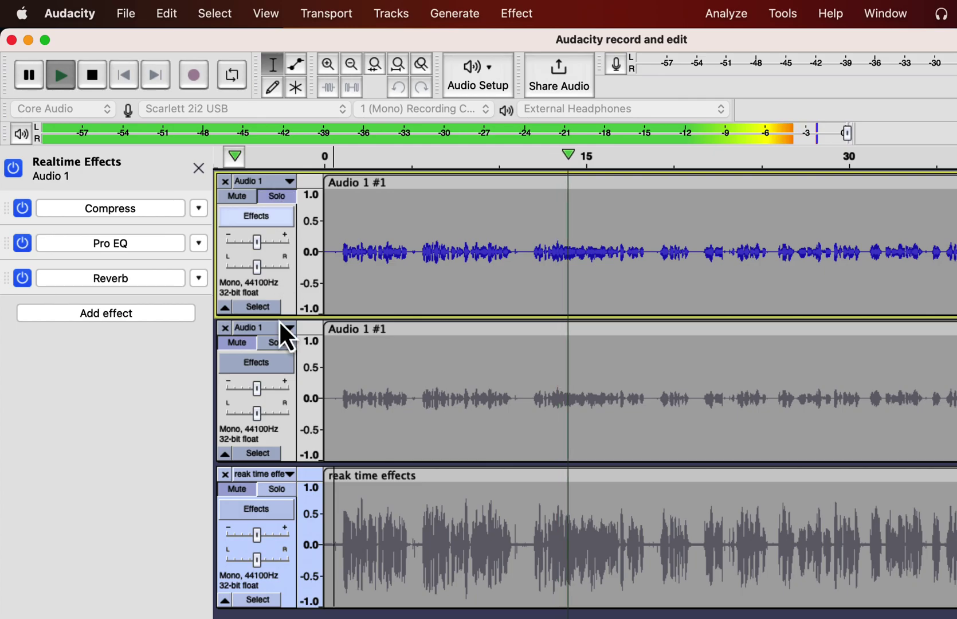
pyautogui.click(274, 492)
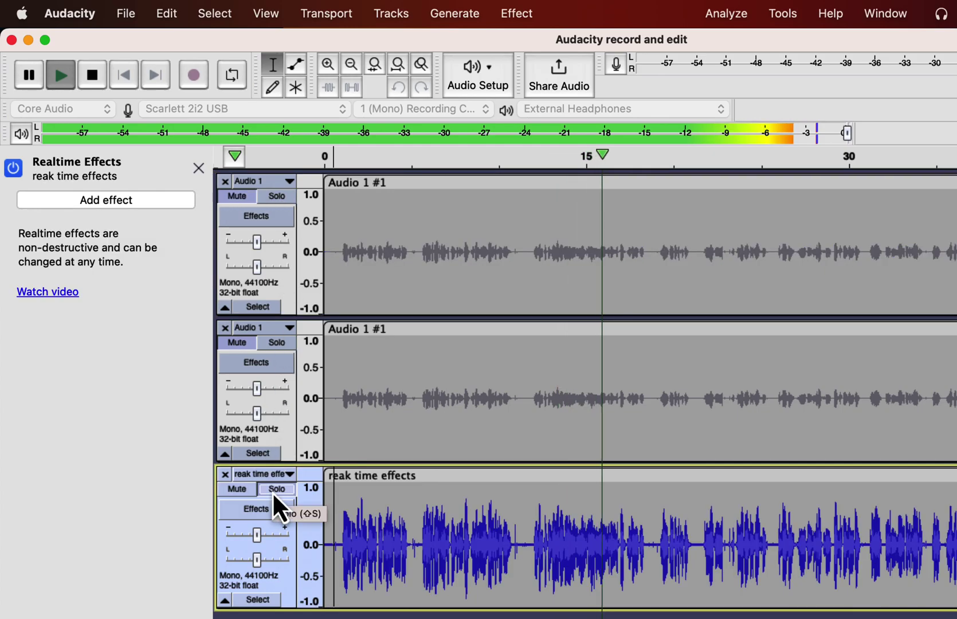
pyautogui.press('space')
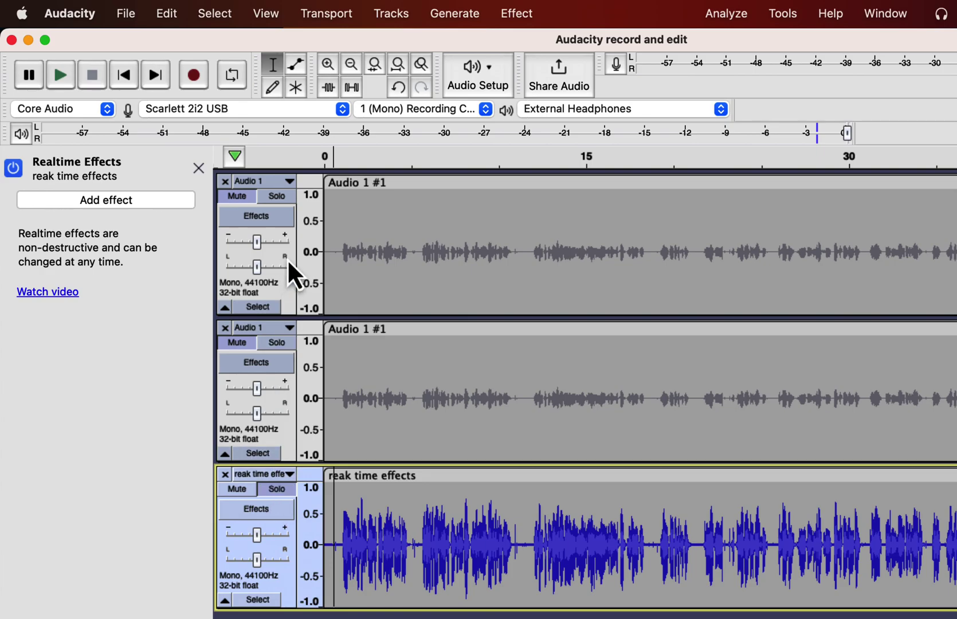
# - Solo Audio 1 and apply Tracks > Mix > Mix and Render to bake in its effects
pyautogui.click(366, 231)
pyautogui.click(281, 198)
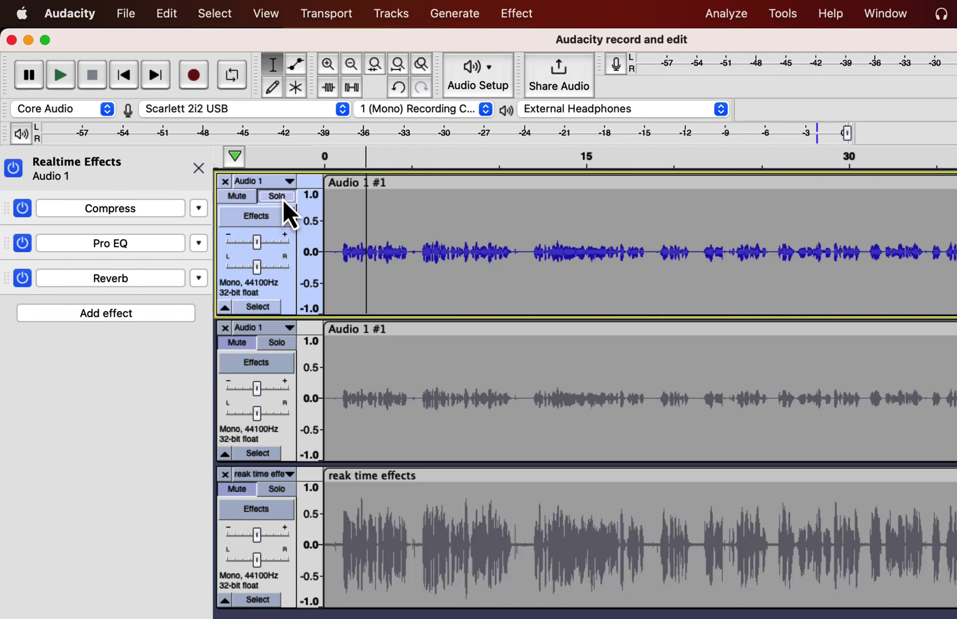
pyautogui.click(405, 17)
pyautogui.moveTo(405, 70)
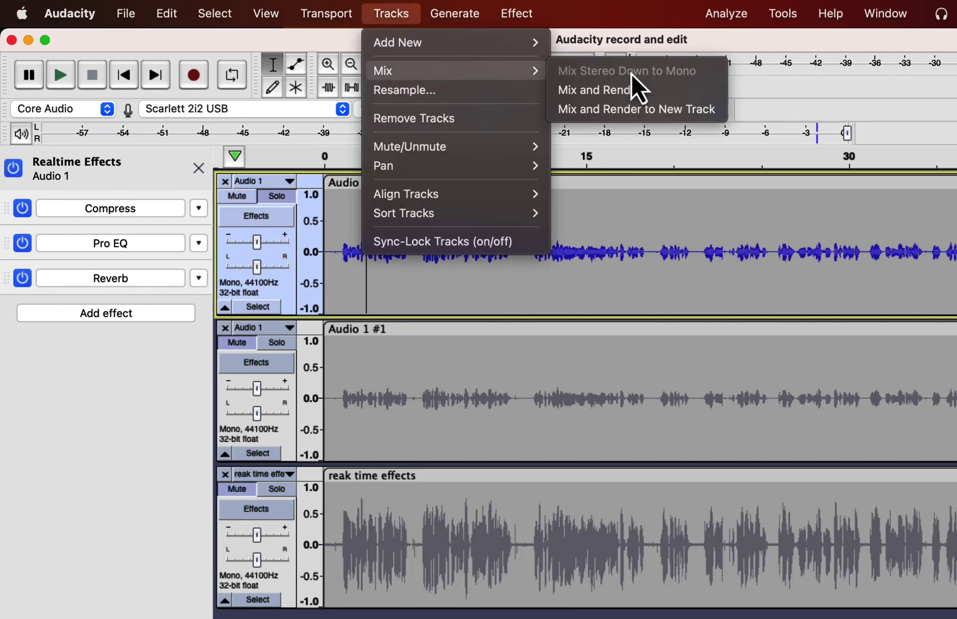
pyautogui.click(639, 92)
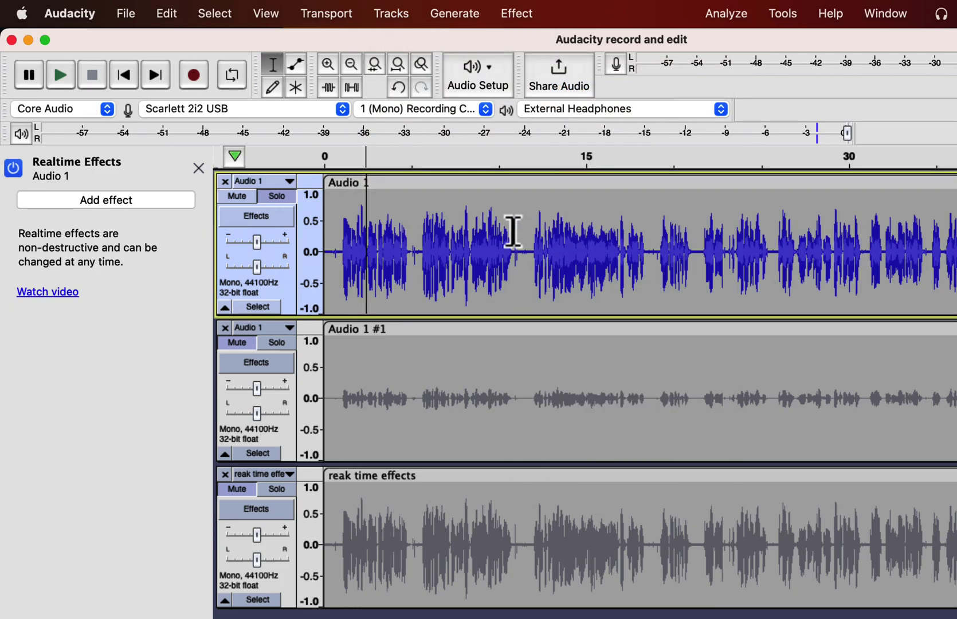
# - Select the opening seconds of Audio 1 and the re-imported track, making the latter audible
pyautogui.moveTo(339, 229); pyautogui.dragTo(403, 232)
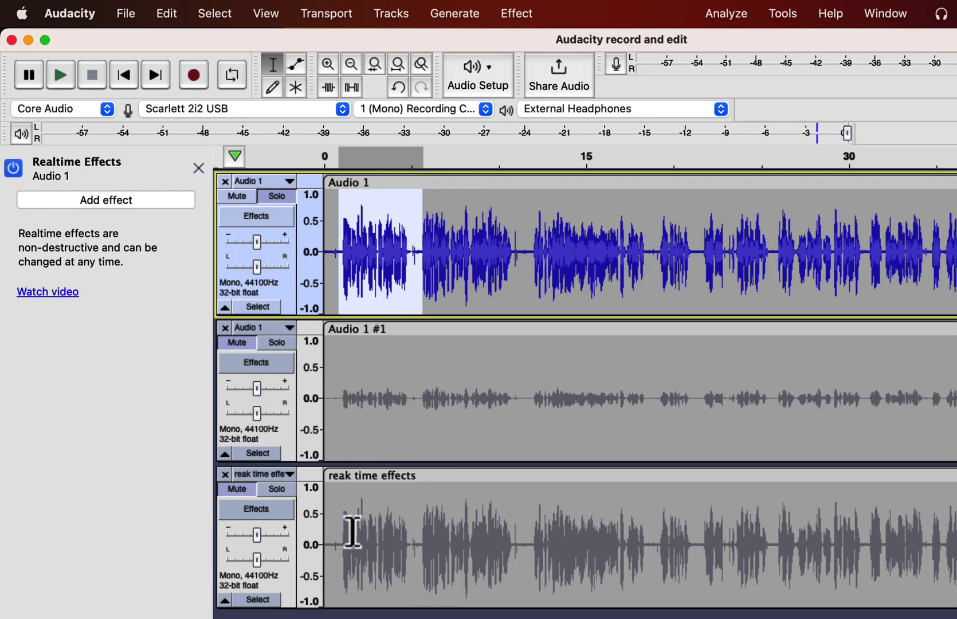
pyautogui.moveTo(334, 523); pyautogui.dragTo(404, 530)
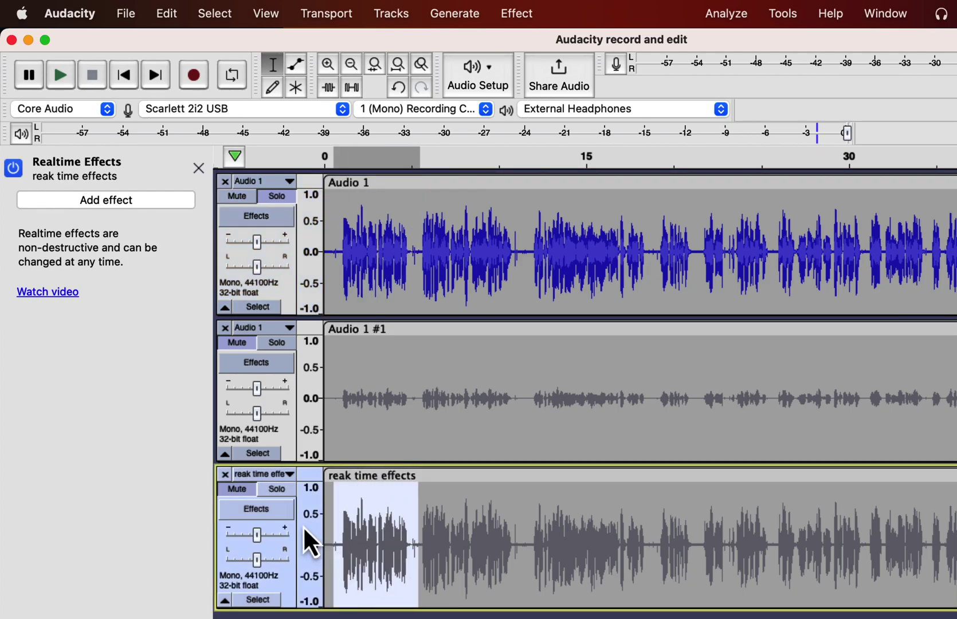
pyautogui.click(237, 490)
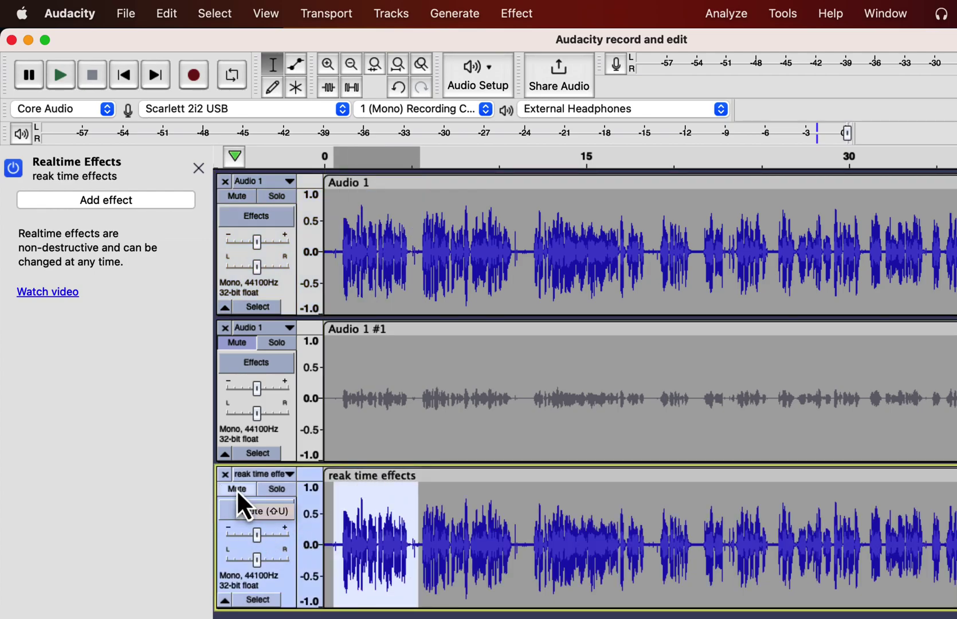
# - Reorder Audio 1's realtime effects to Reverb, Compress, then Pro EQ
pyautogui.click(401, 243)
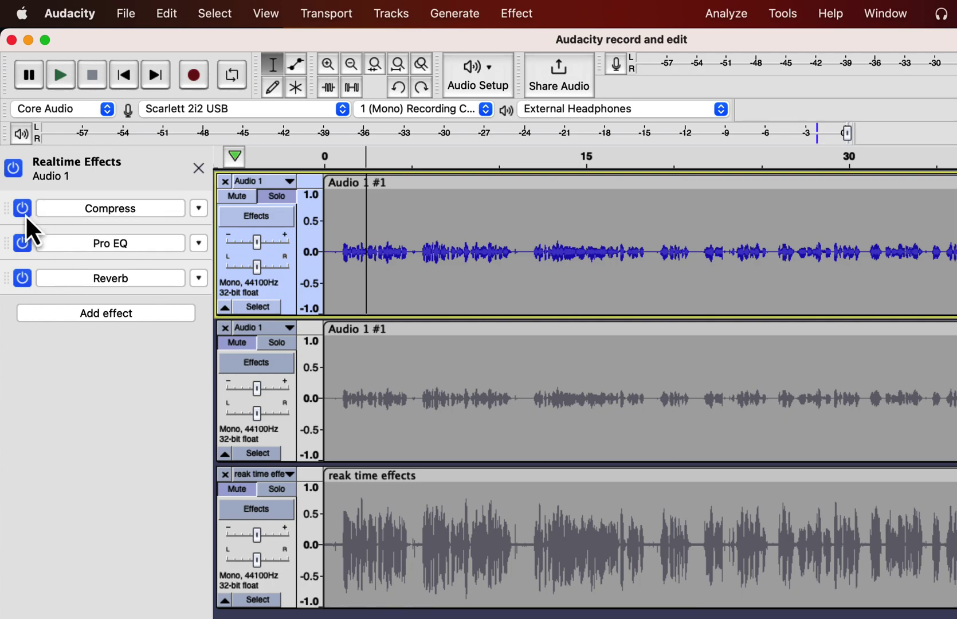
pyautogui.moveTo(6, 214)
pyautogui.mouseDown()
pyautogui.moveTo(6, 271)
pyautogui.moveTo(13, 225)
pyautogui.mouseUp()
pyautogui.moveTo(9, 279); pyautogui.dragTo(7, 212)
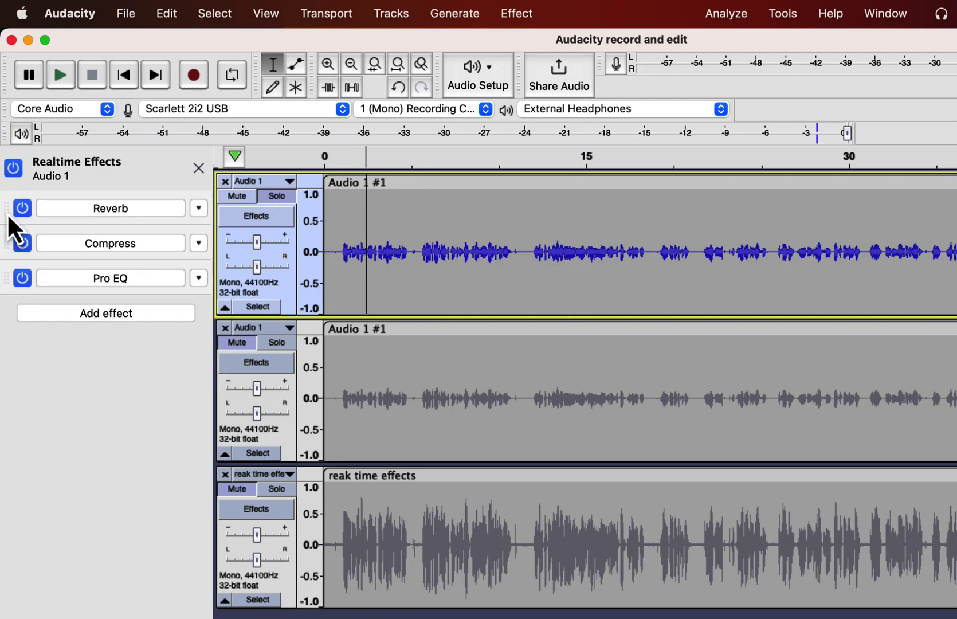
pyautogui.click(510, 18)
# - Open the Plugin Manager and look through entries such as Phaser and Pro EQ
pyautogui.click(518, 38)
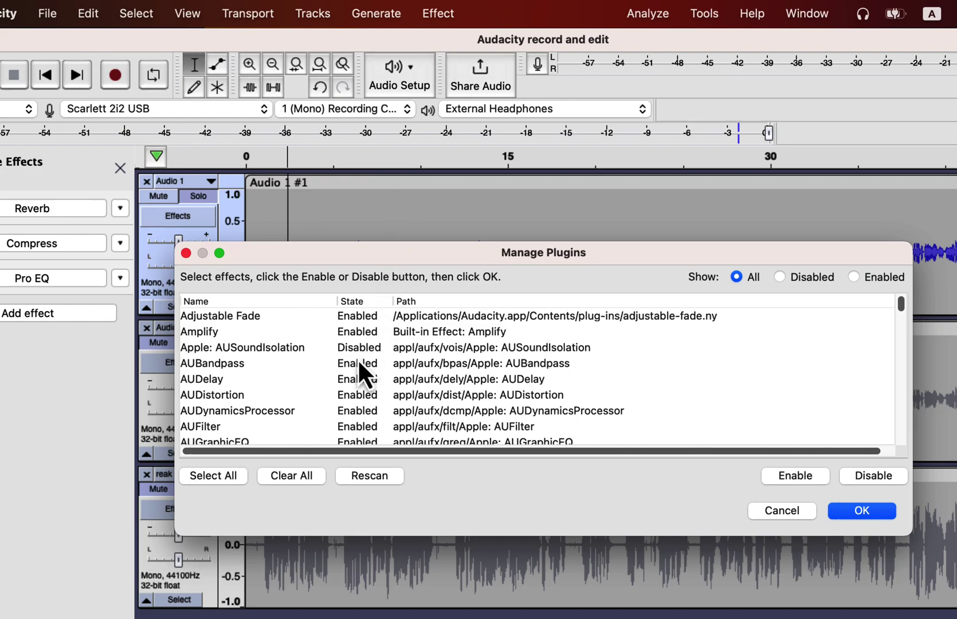
pyautogui.scroll(-10, 357, 358)
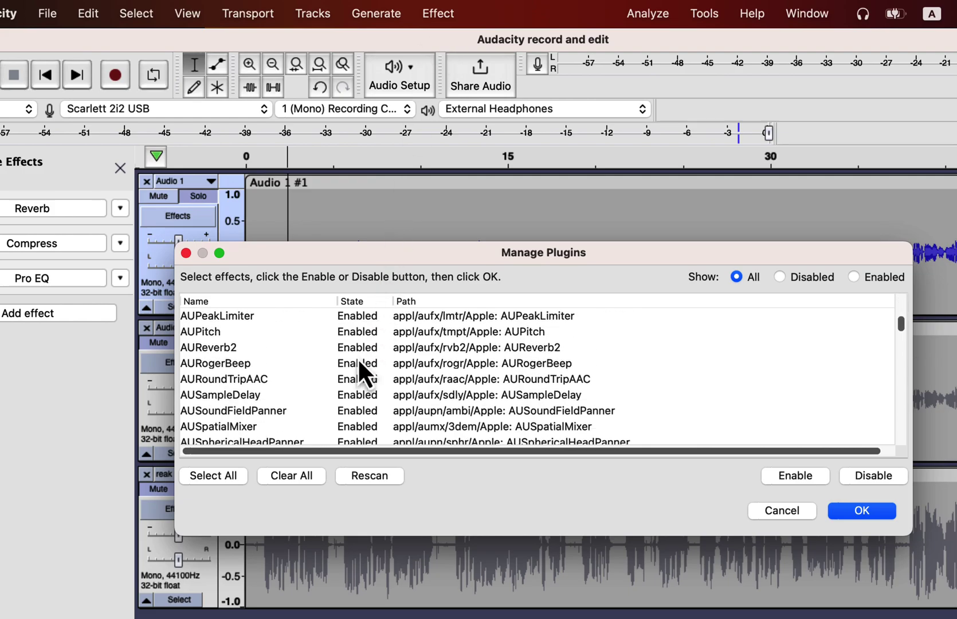
pyautogui.scroll(-20, 359, 362)
pyautogui.scroll(10, 359, 362)
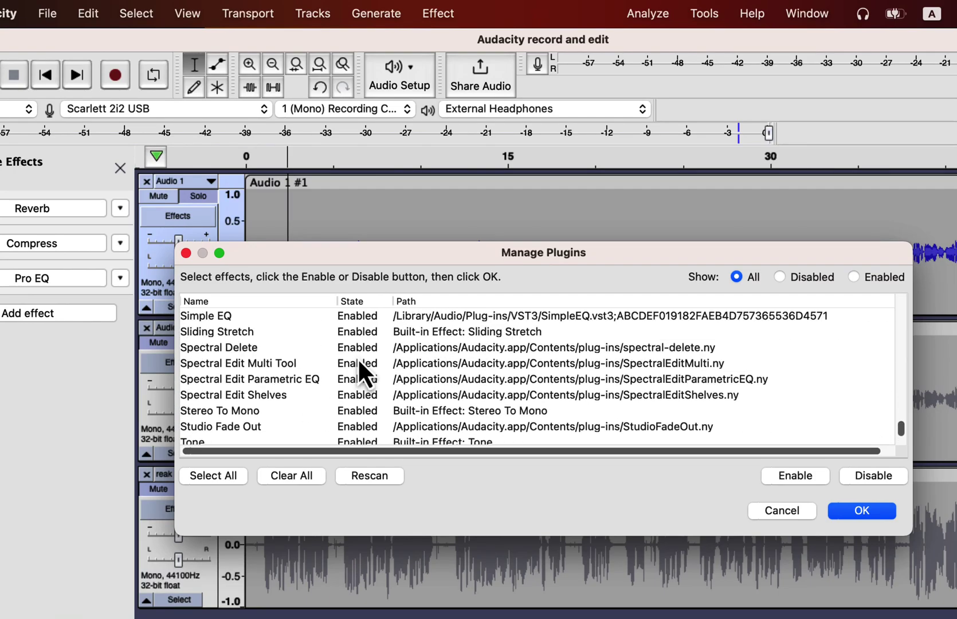
pyautogui.scroll(6, 358, 358)
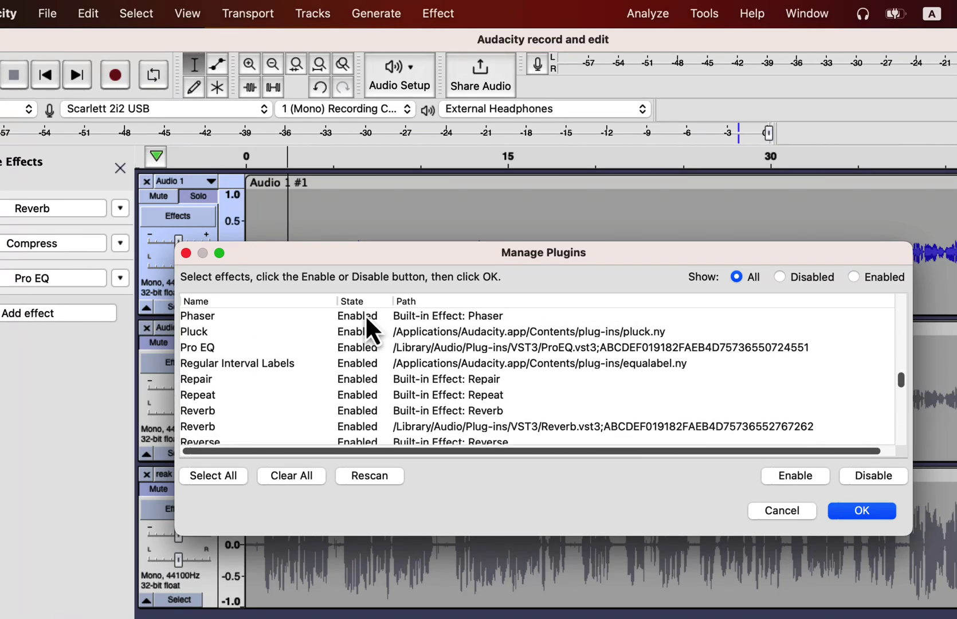
pyautogui.click(365, 315)
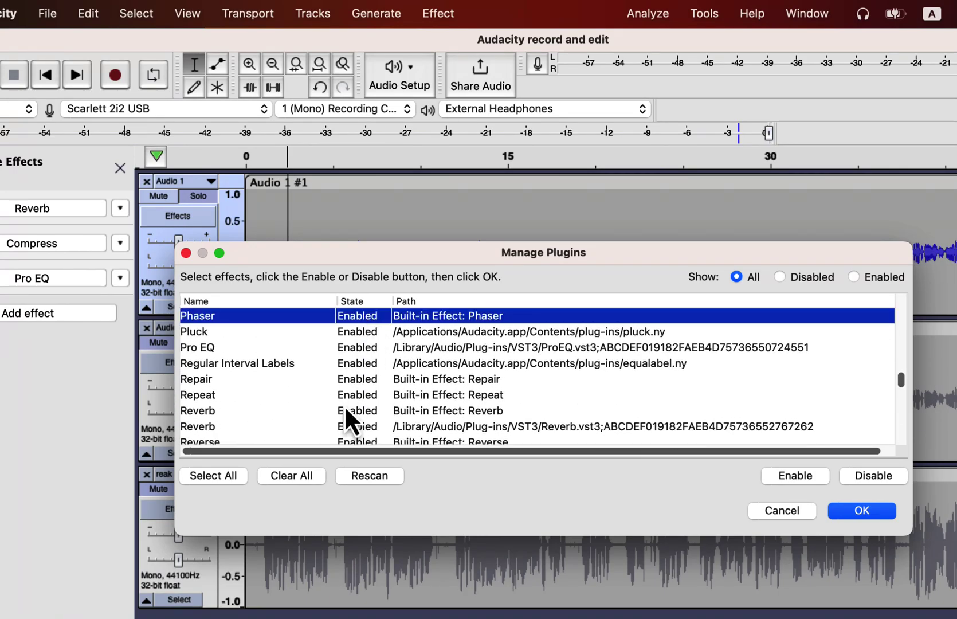
pyautogui.click(274, 349)
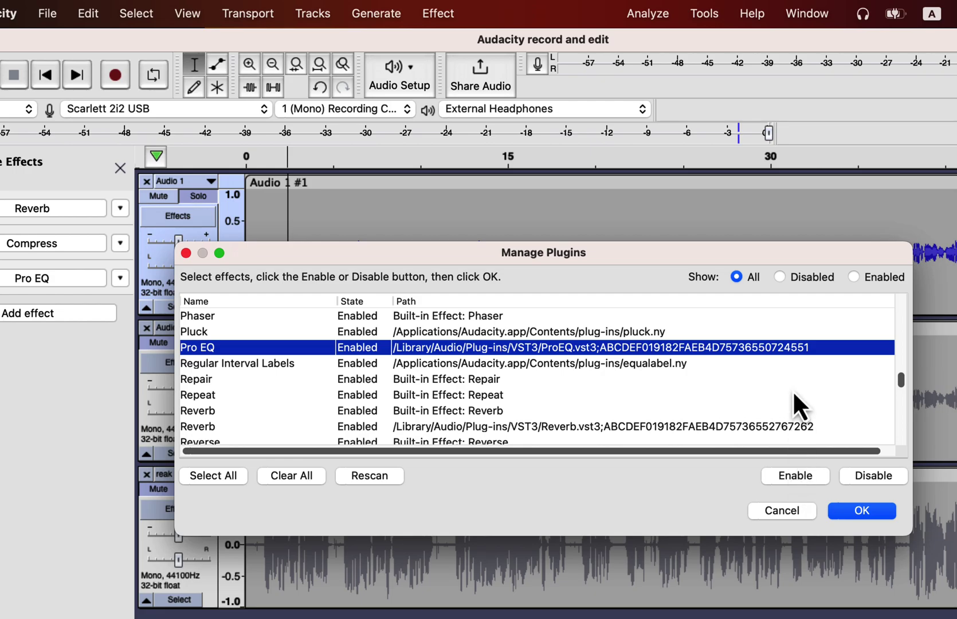
# - Enable the disabled AUSoundIsolation plugin, then open the online Audacity plugin catalogue
pyautogui.click(792, 278)
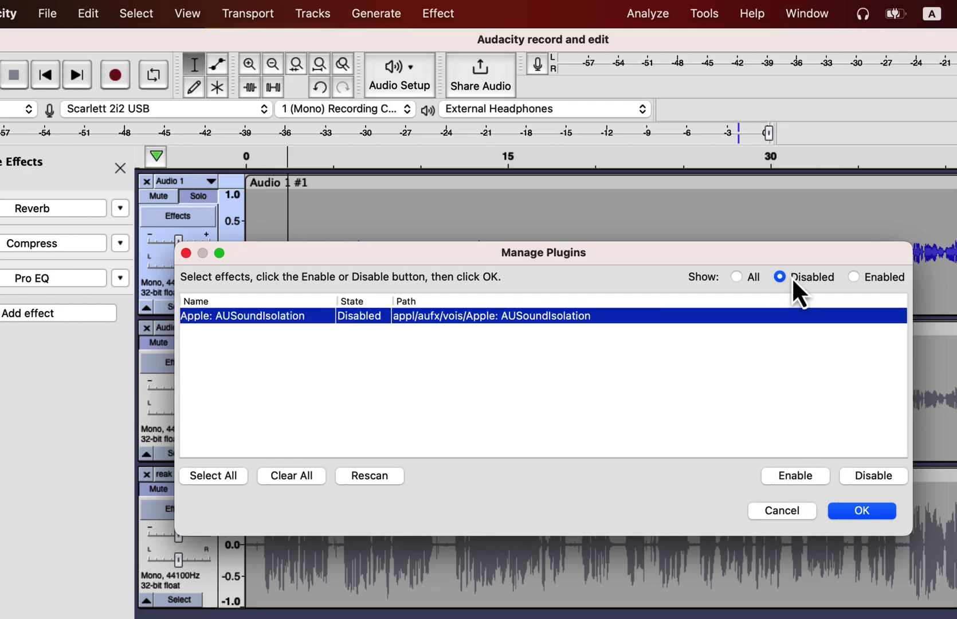
pyautogui.click(783, 475)
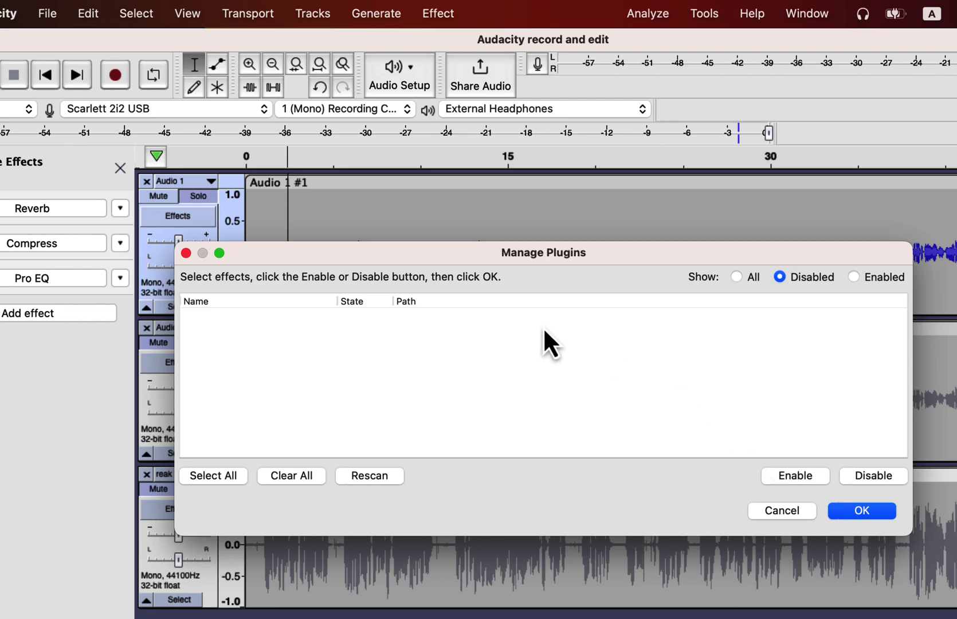
pyautogui.click(737, 276)
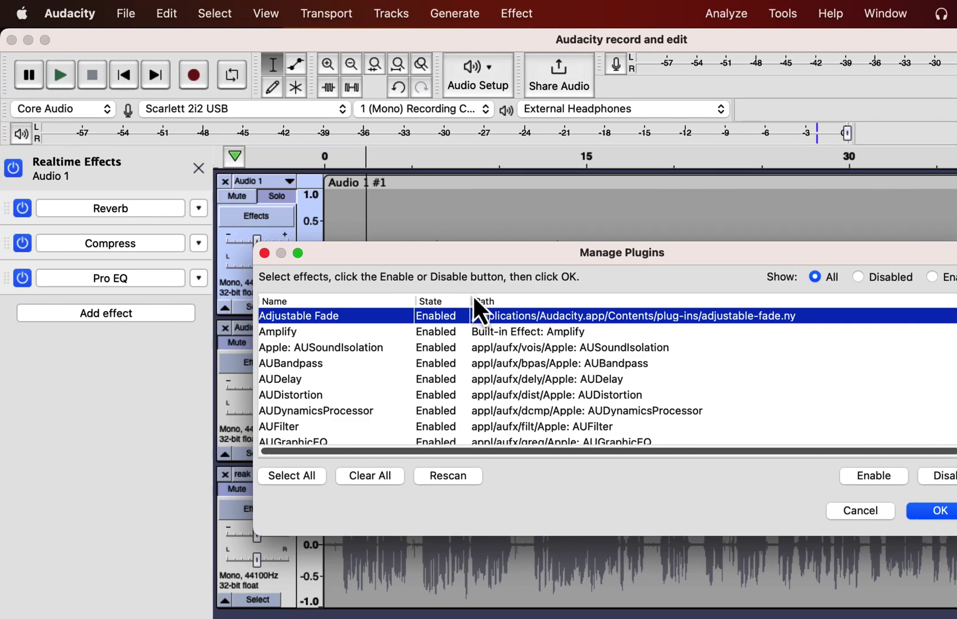
pyautogui.click(265, 252)
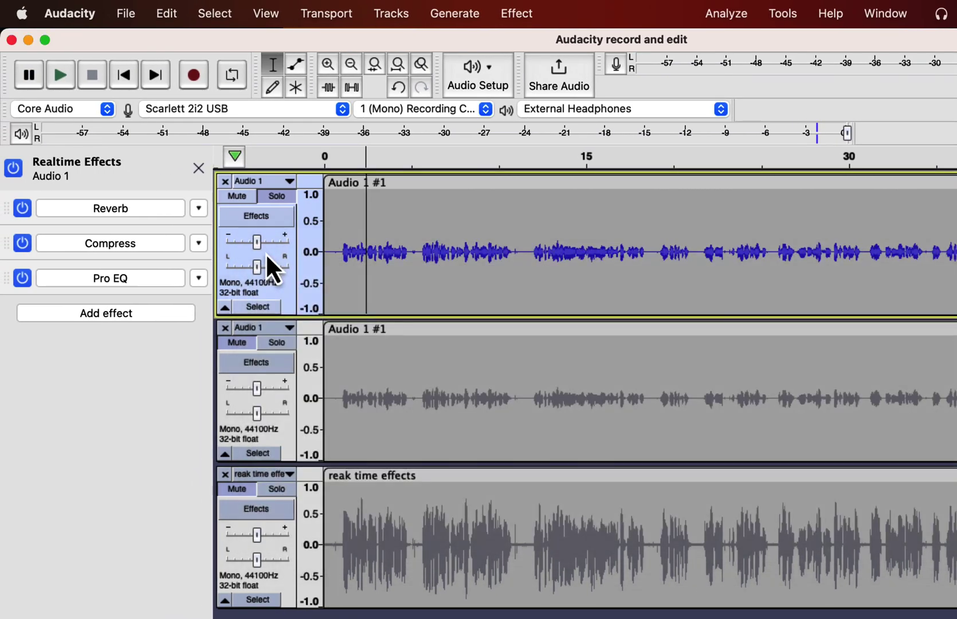
pyautogui.click(117, 315)
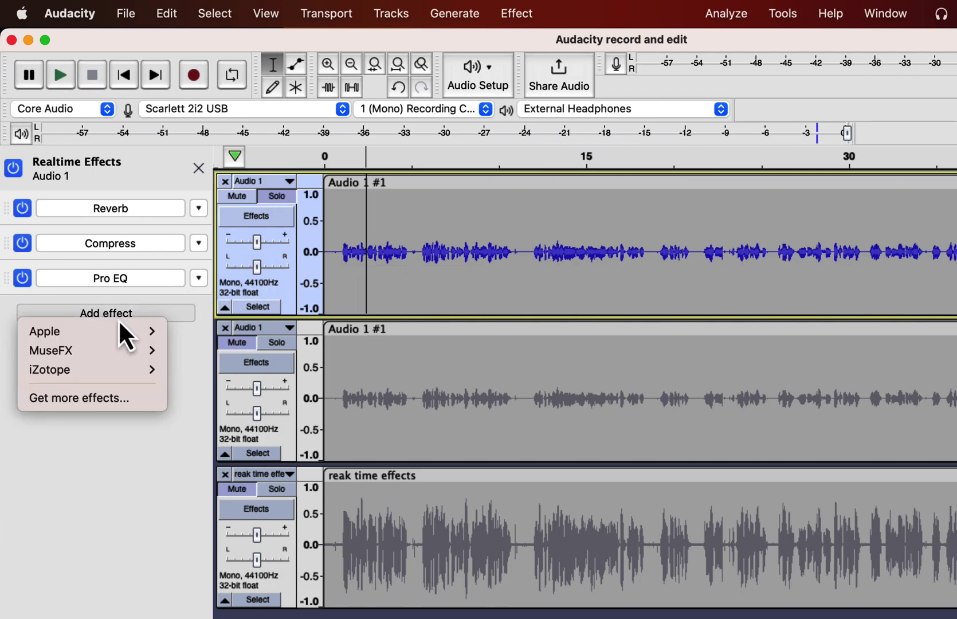
pyautogui.click(111, 405)
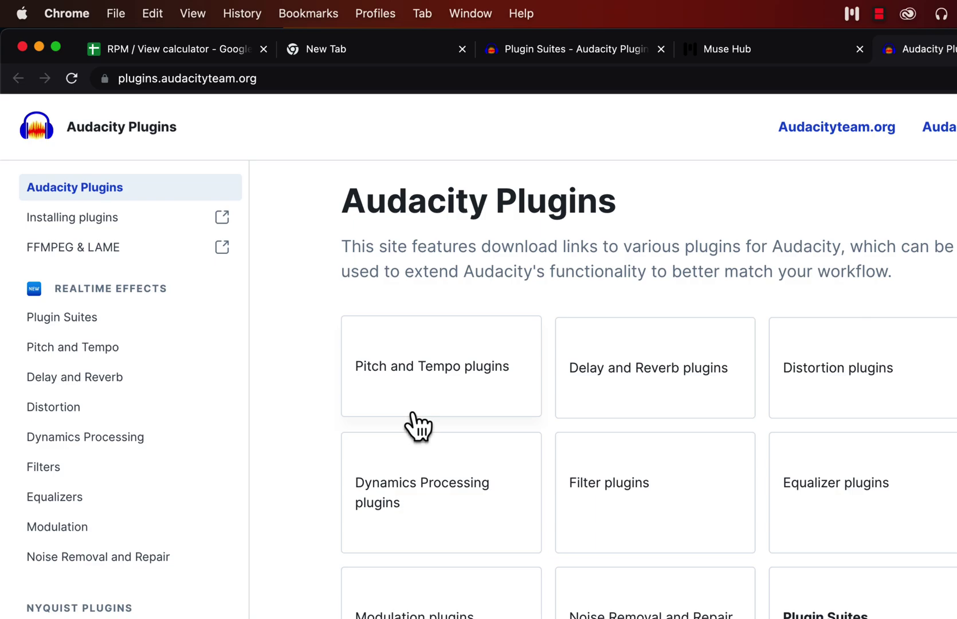
# - Browse the Equalizers page, expanding ReaEQ and Voxengo Marvel GEQ details, then open Installing plugins
pyautogui.click(799, 505)
pyautogui.scroll(-5, 731, 461)
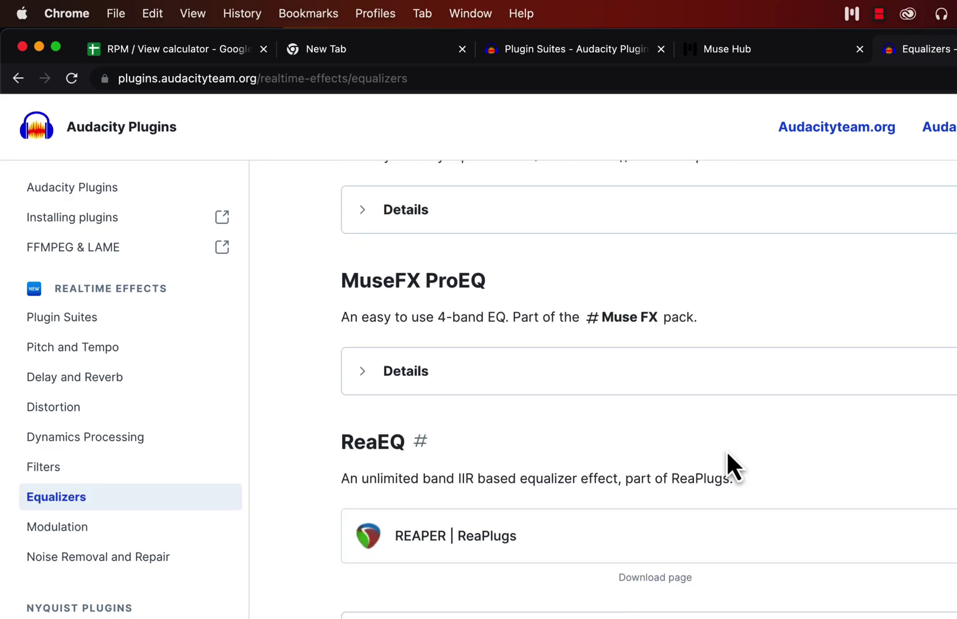
pyautogui.click(372, 576)
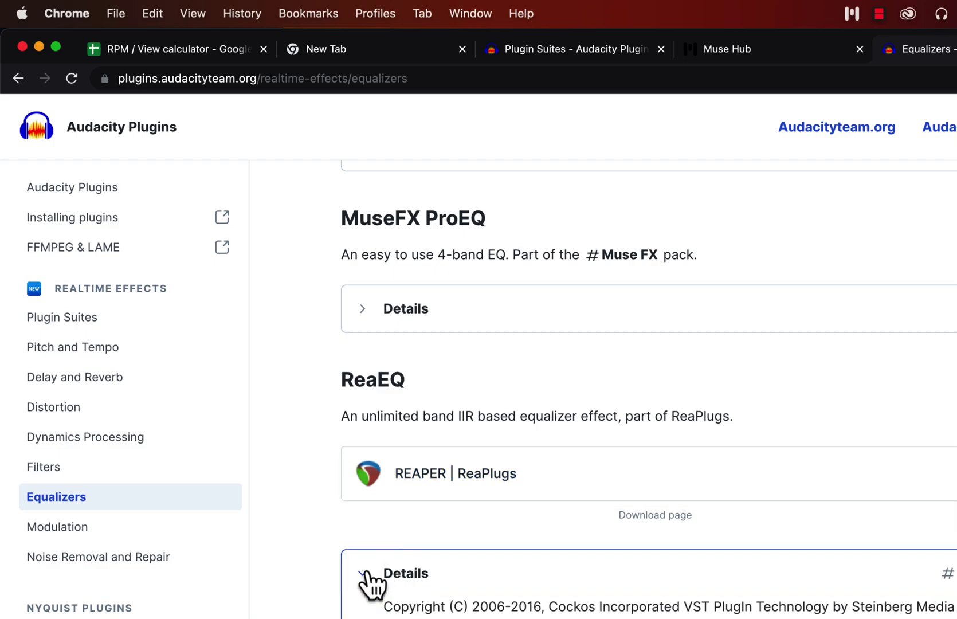
pyautogui.scroll(-7, 369, 578)
pyautogui.scroll(-6, 366, 571)
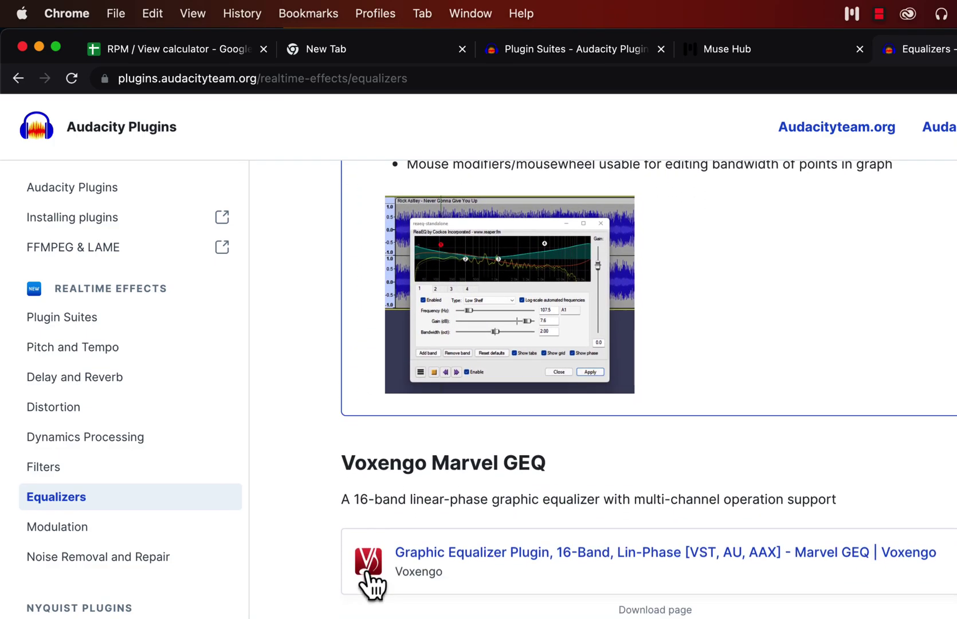
pyautogui.click(361, 568)
pyautogui.scroll(-9, 356, 580)
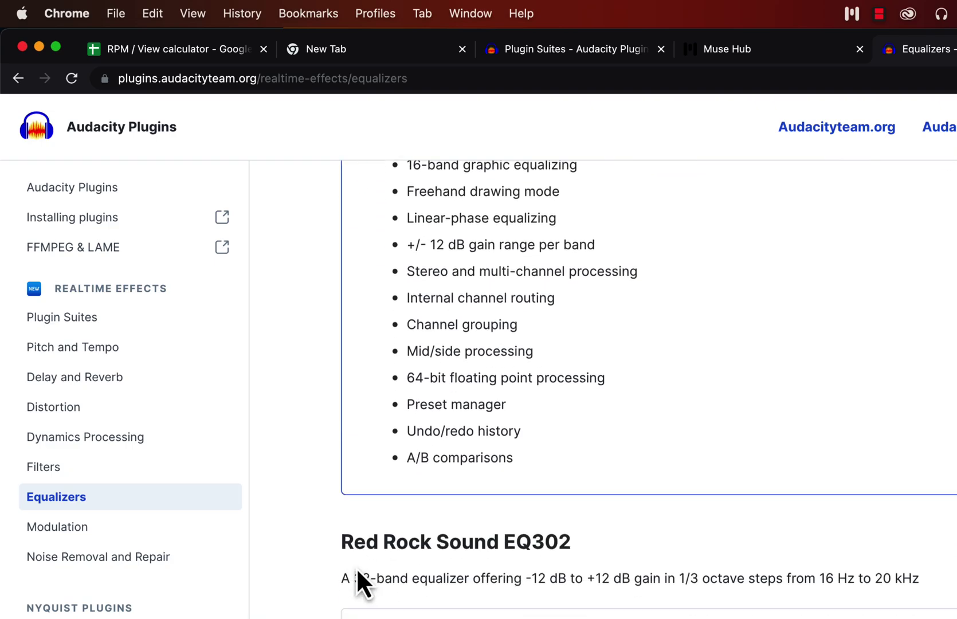
pyautogui.scroll(-2, 347, 596)
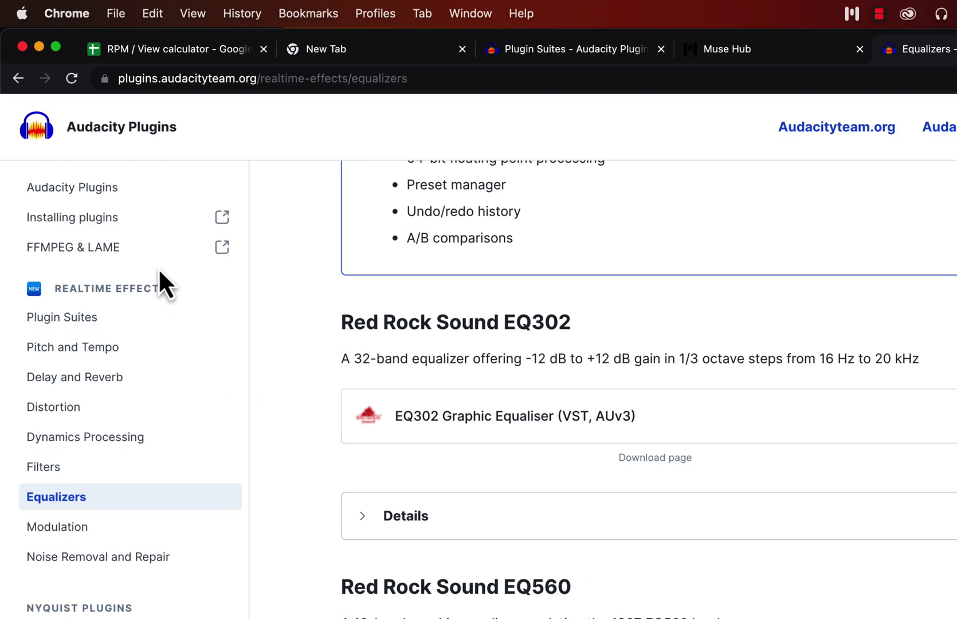
pyautogui.click(127, 219)
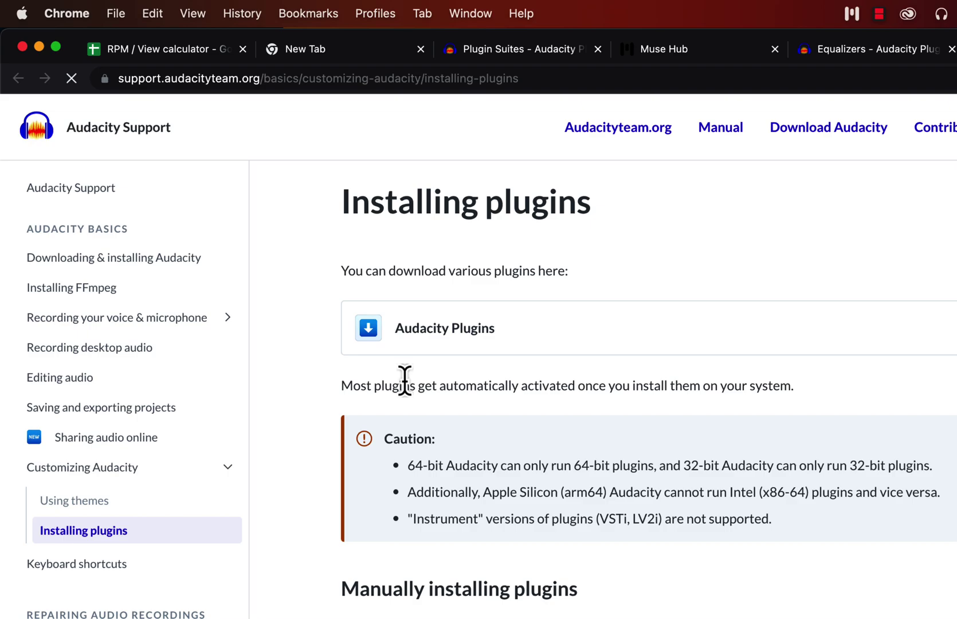
# - In the Installing plugins guide, show the macOS and then Linux manual-install folders like ~/.lv2 and ~/.vst3
pyautogui.scroll(-5, 405, 383)
pyautogui.scroll(-3, 406, 383)
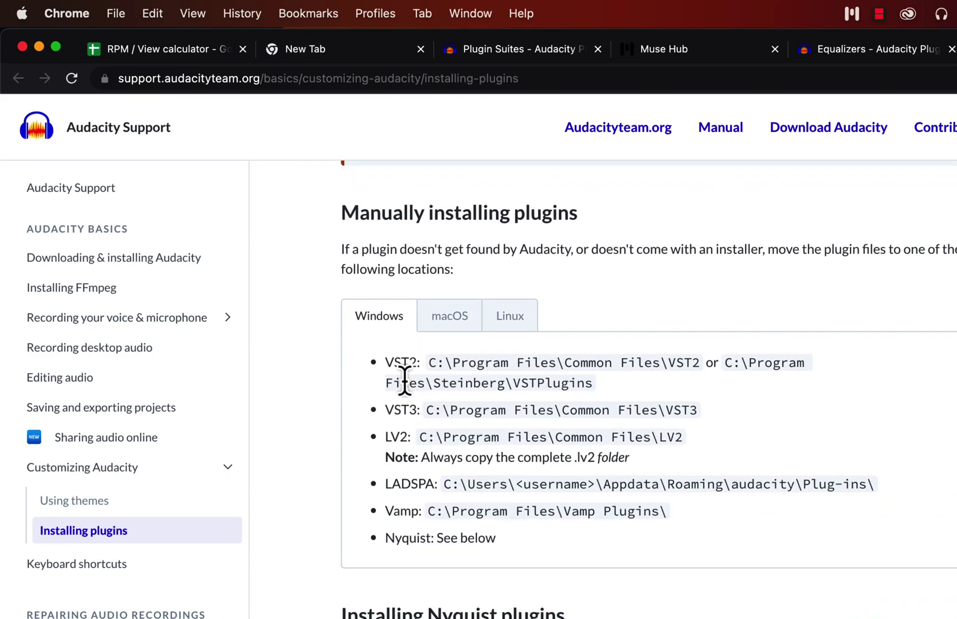
pyautogui.click(447, 325)
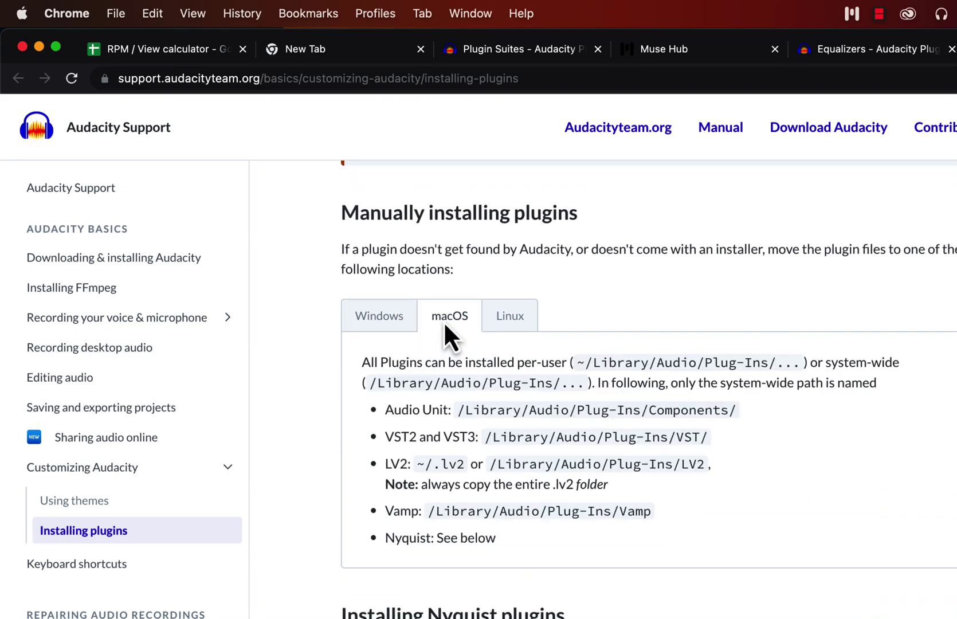
pyautogui.click(505, 321)
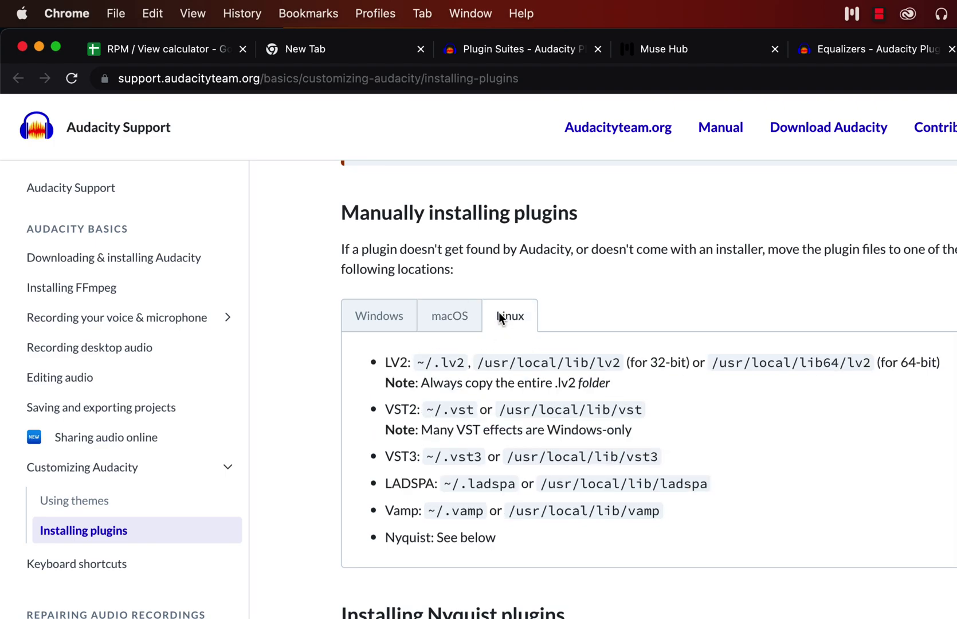